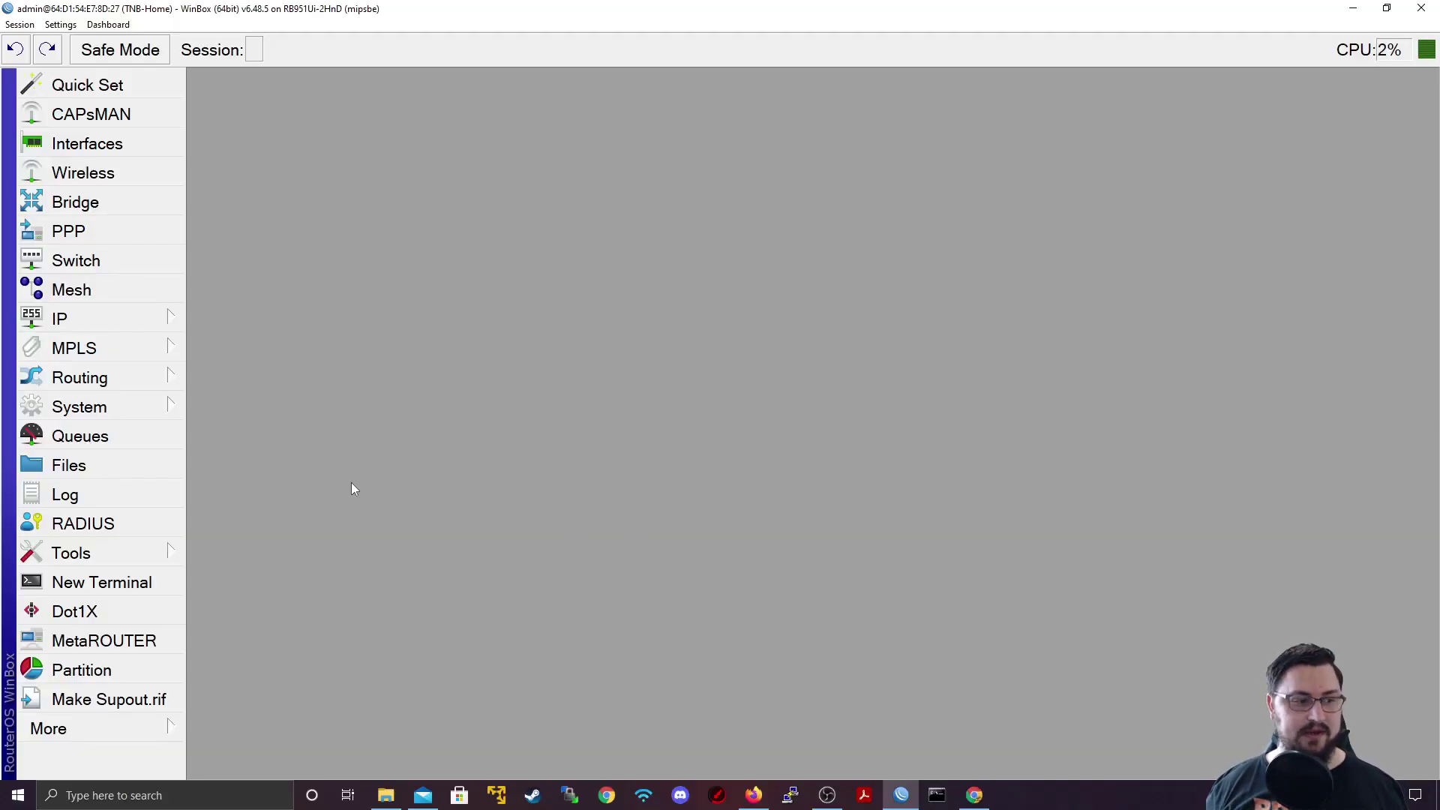
Step: Open WinBox's Tools > Email settings, then switch to the web browser
{"action": "left_click", "coordinate": [182, 548]}
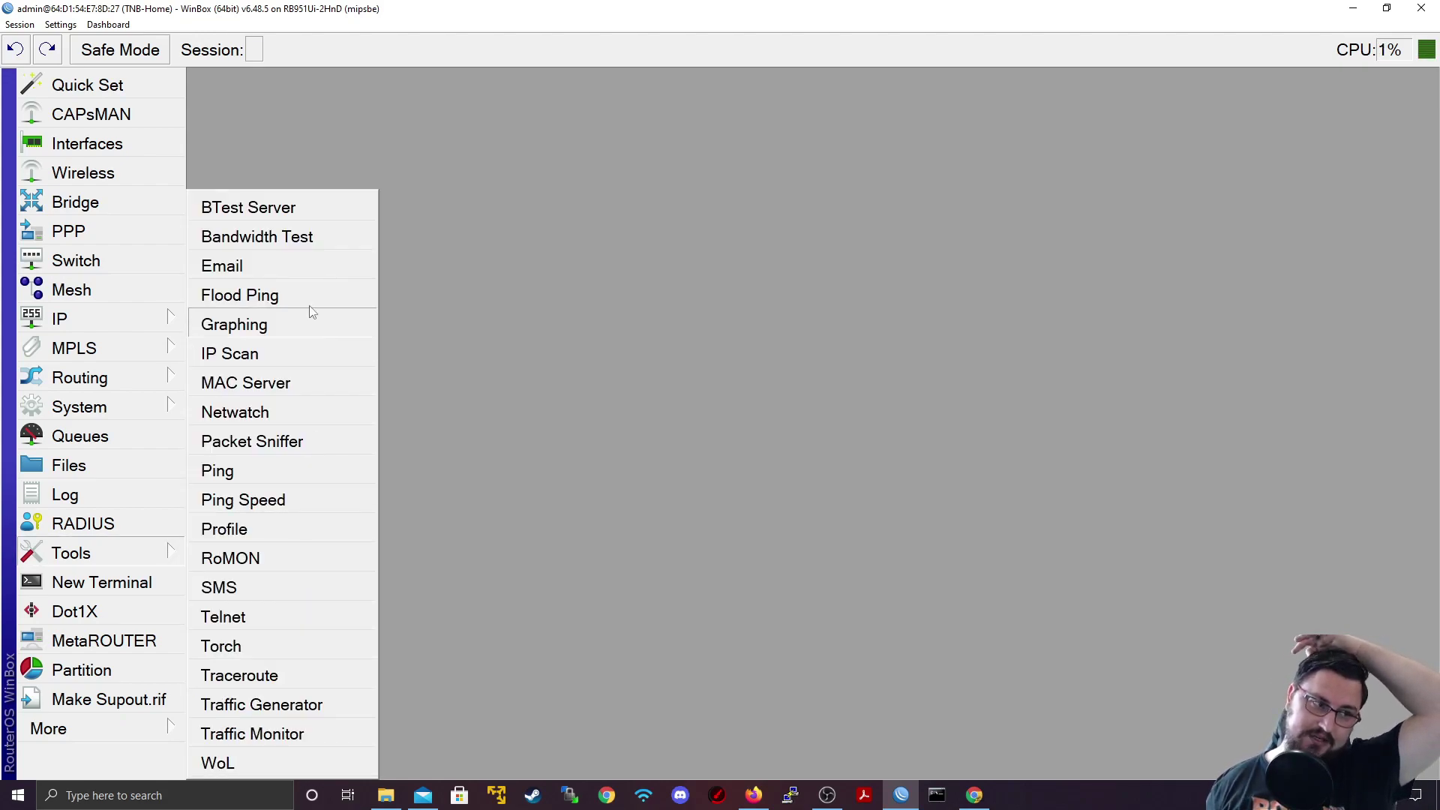
{"action": "left_click", "coordinate": [302, 268]}
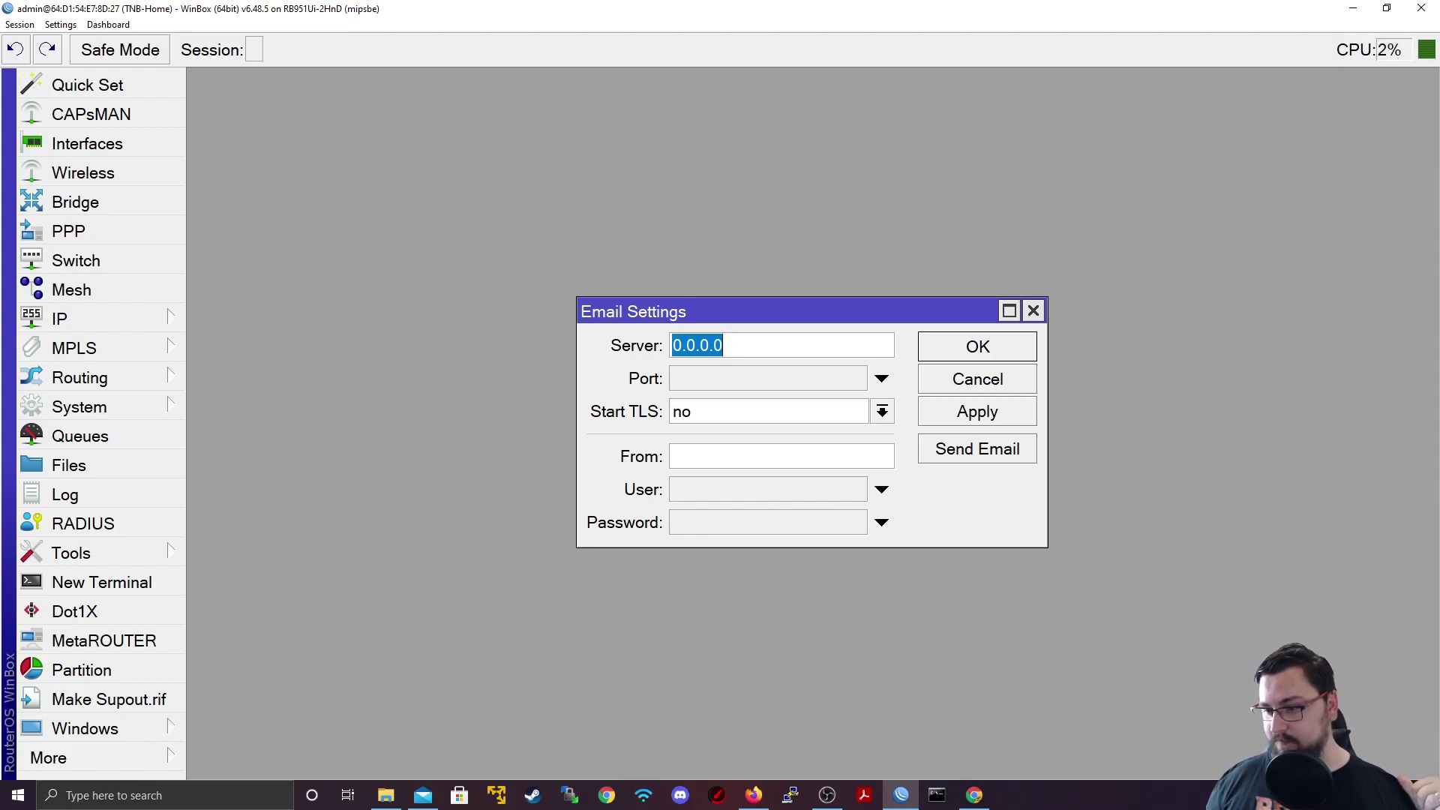
{"action": "key", "text": "alt+Tab"}
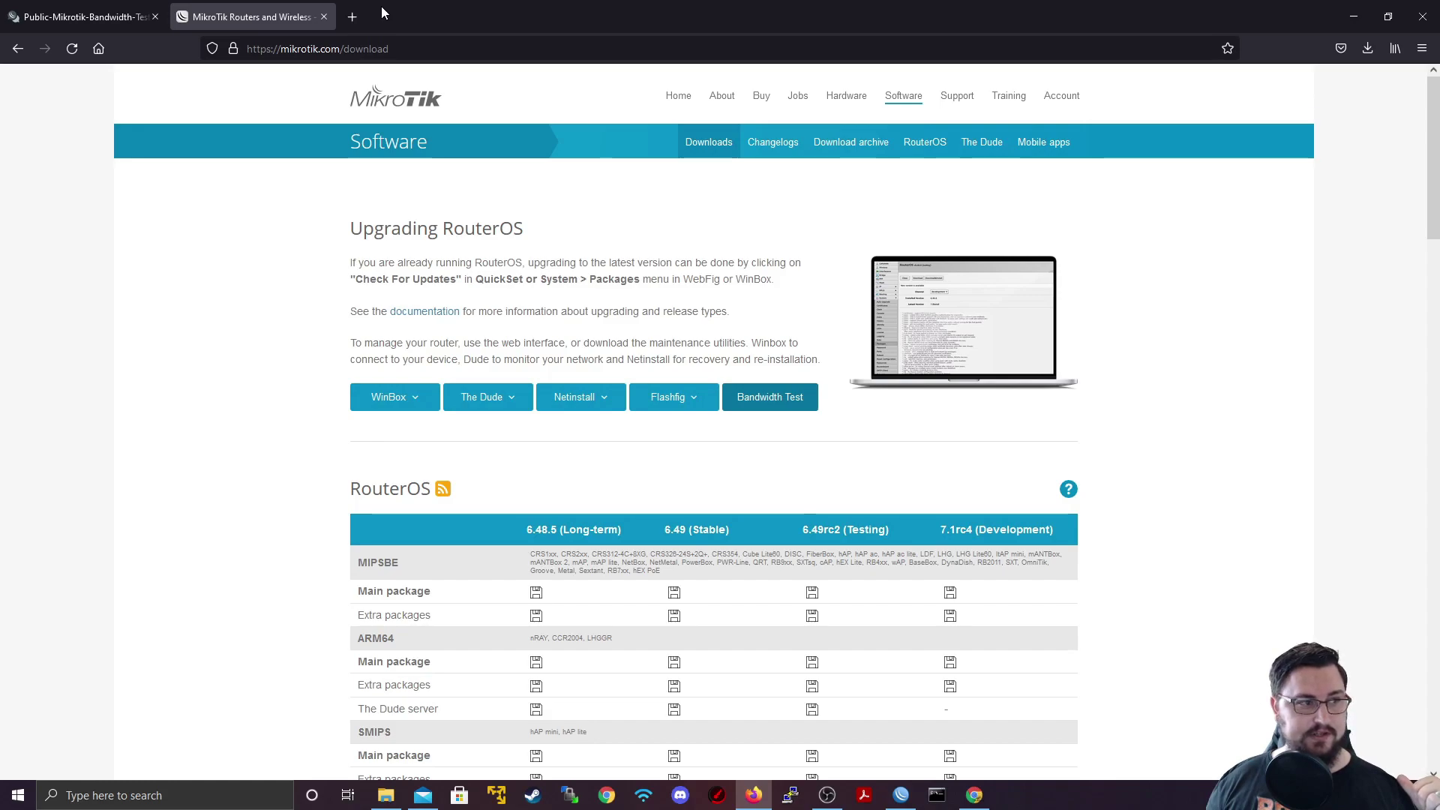
Step: Search Google for 'Email MikroTik' and open the MikroTik Wiki Manual:Tools/email page
{"action": "left_click", "coordinate": [351, 16]}
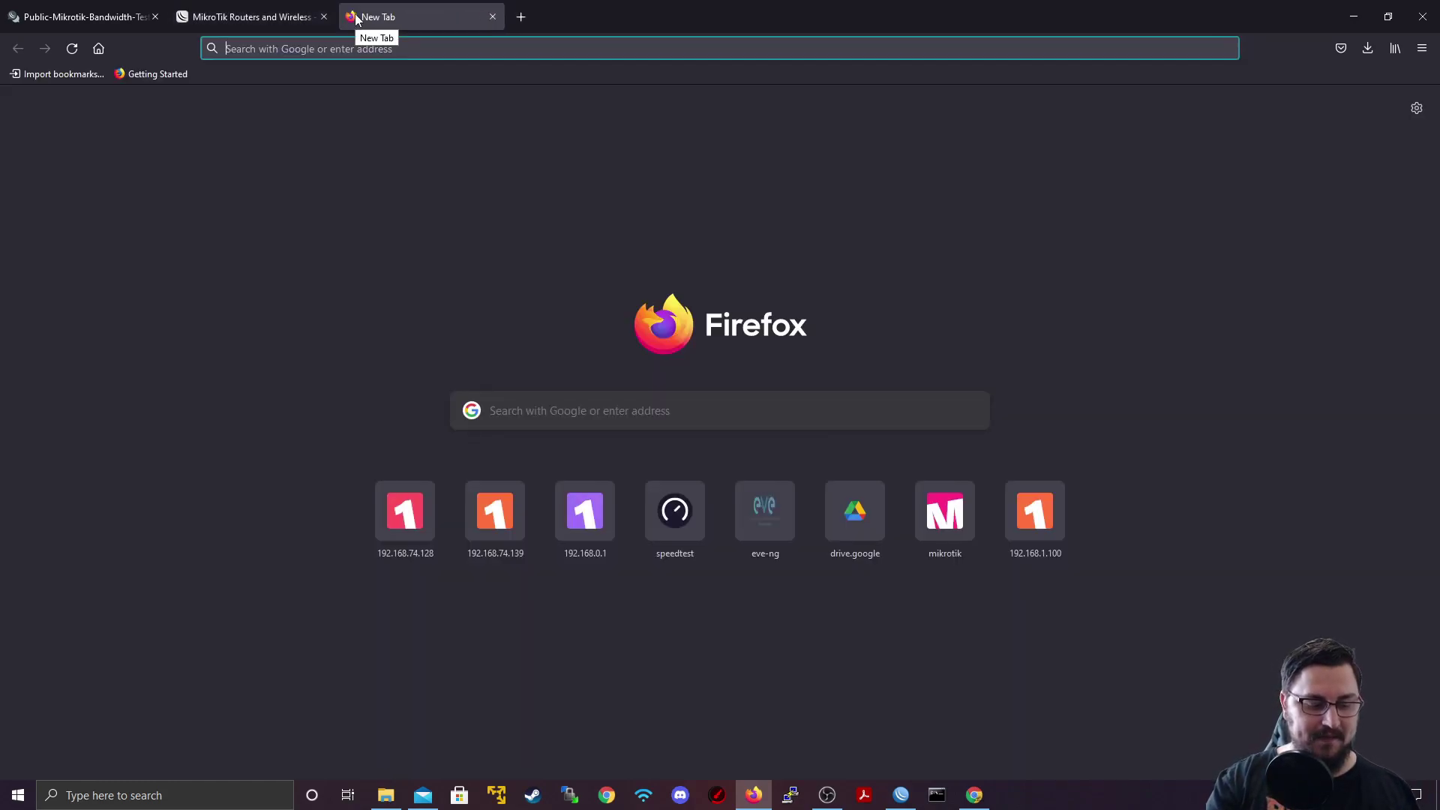
{"action": "type", "text": "Email MikroTik"}
{"action": "key", "text": "Return"}
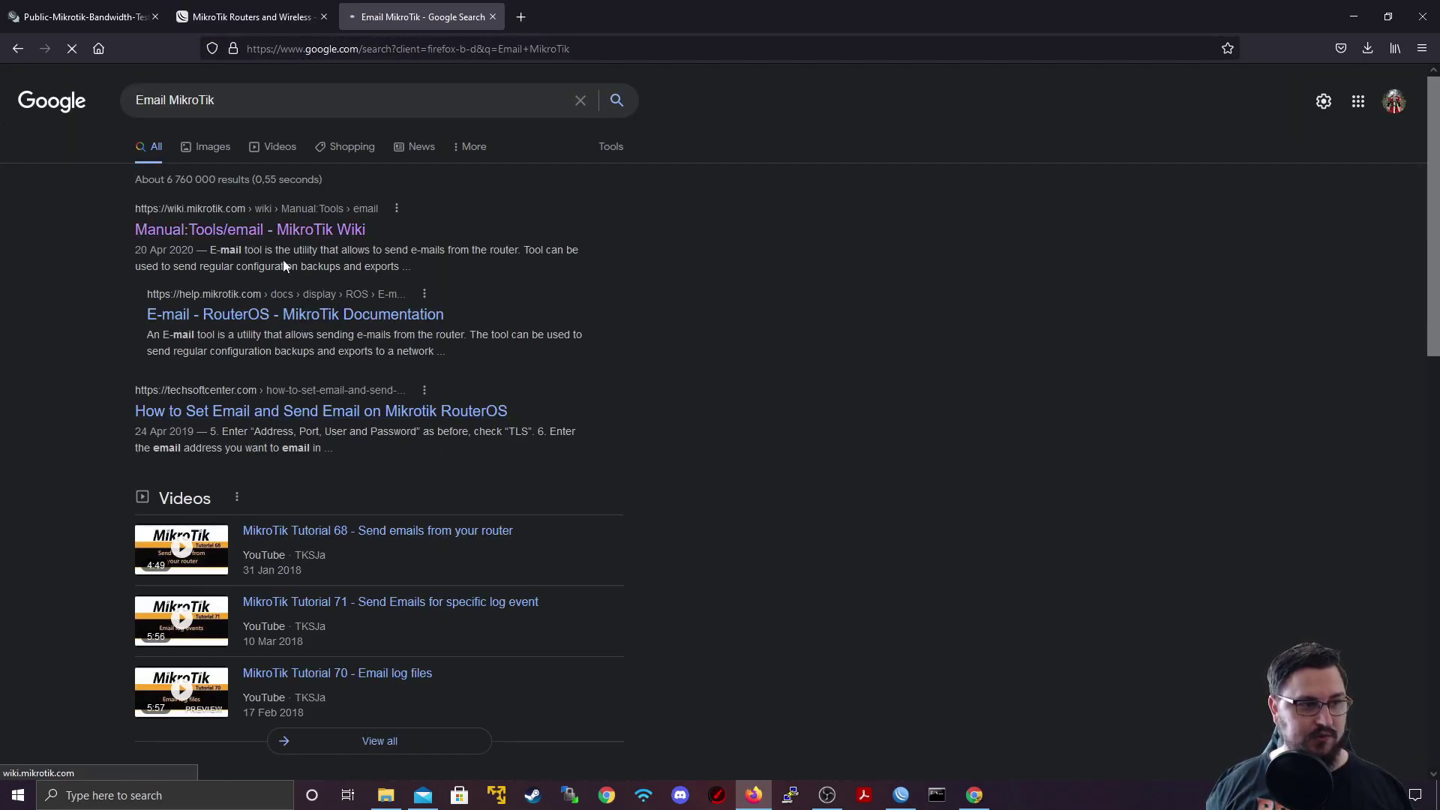
{"action": "left_click", "coordinate": [138, 204]}
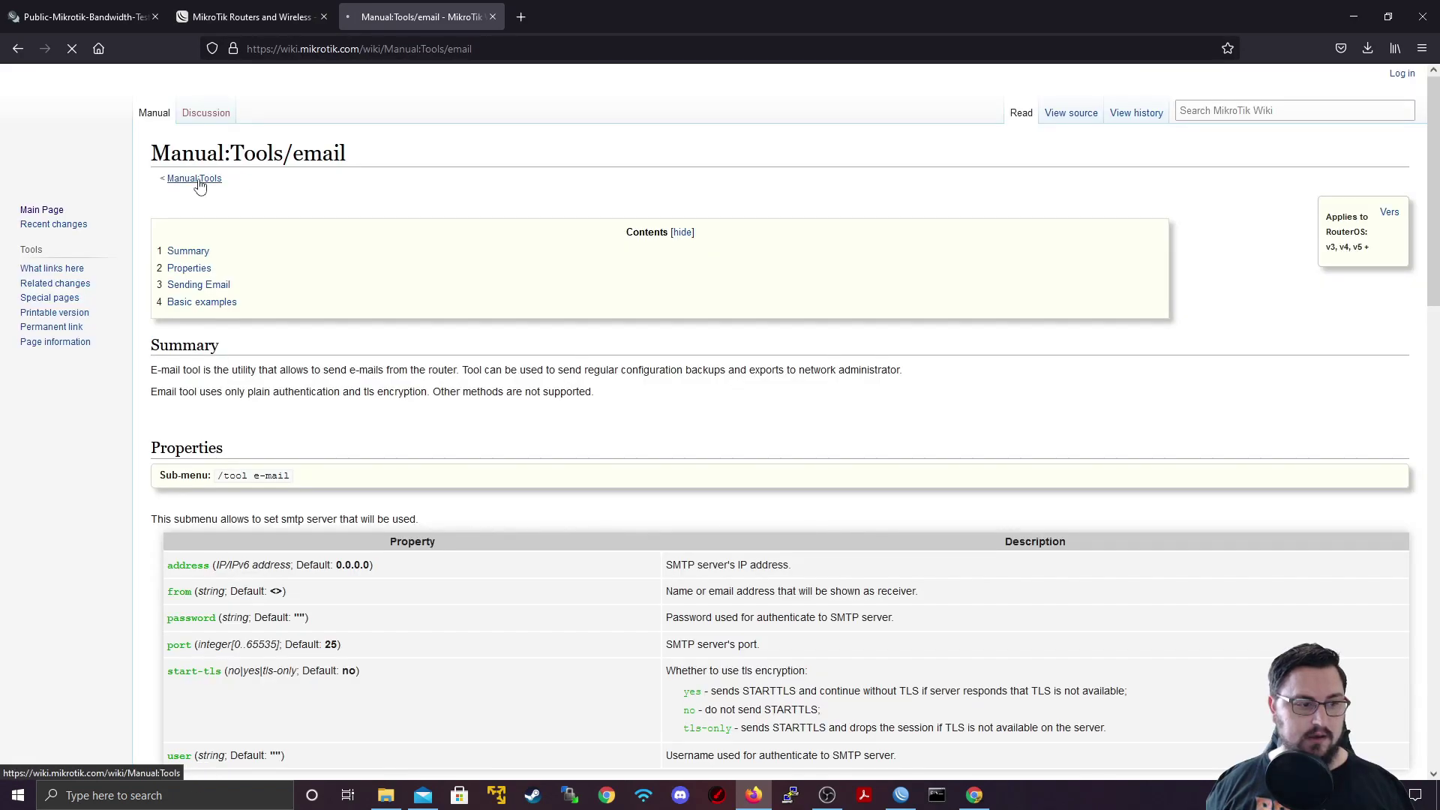
Step: Scroll to the Gmail TLS example and select the server address 173.194.77.108
{"action": "scroll", "coordinate": [302, 151], "scroll_direction": "down", "scroll_amount": 8}
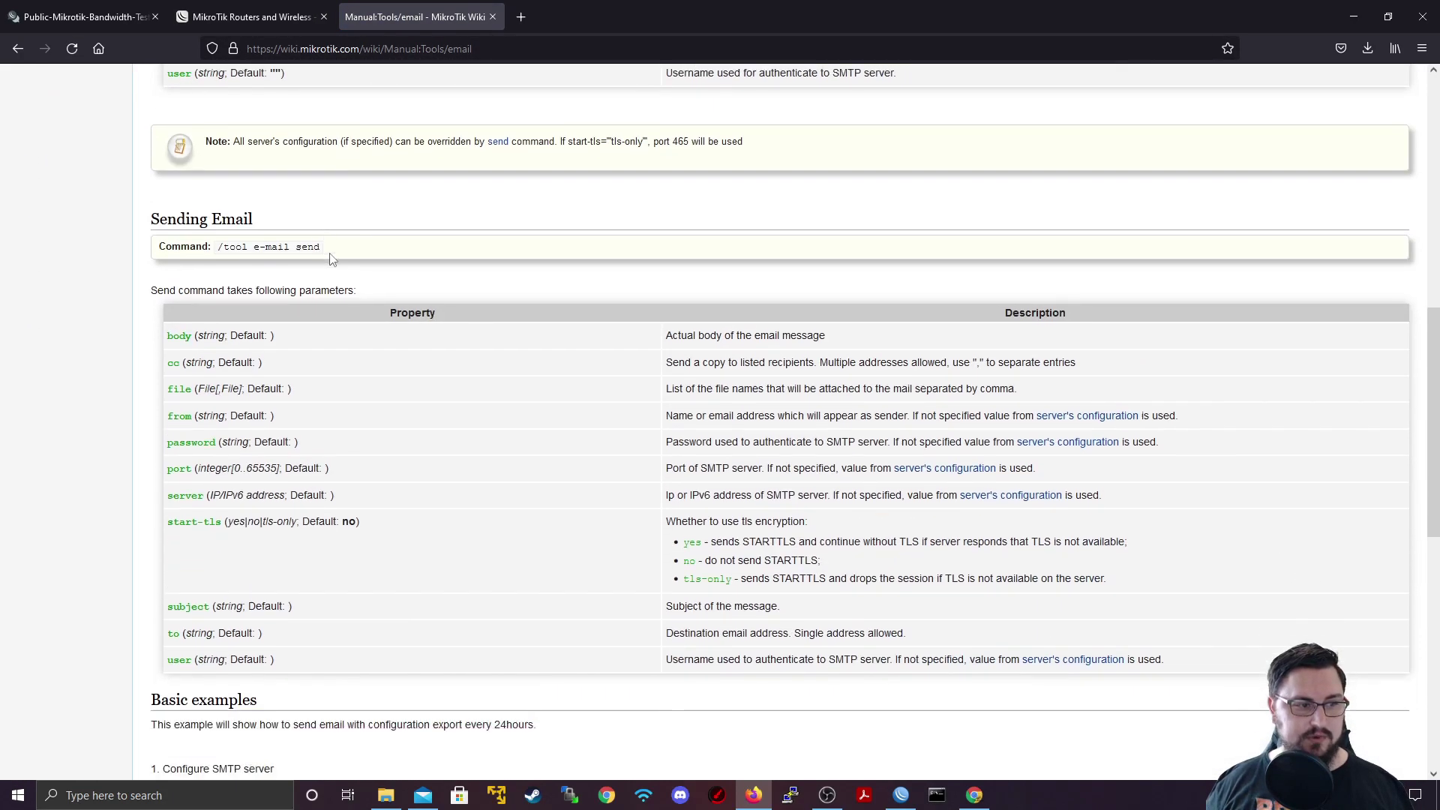
{"action": "scroll", "coordinate": [333, 259], "scroll_direction": "down", "scroll_amount": 10}
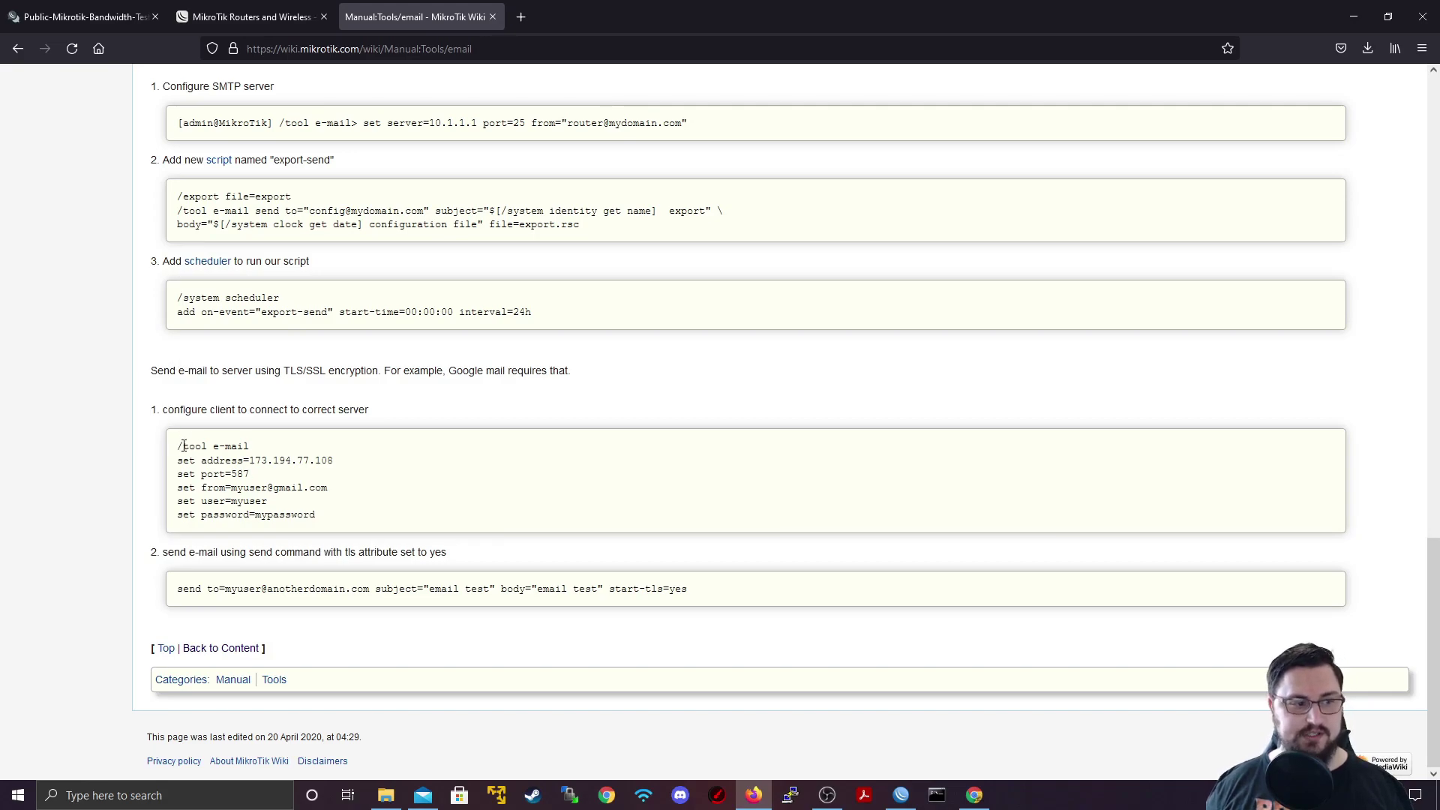
{"action": "left_click_drag", "start_coordinate": [183, 447], "coordinate": [300, 501]}
{"action": "left_click", "coordinate": [300, 501]}
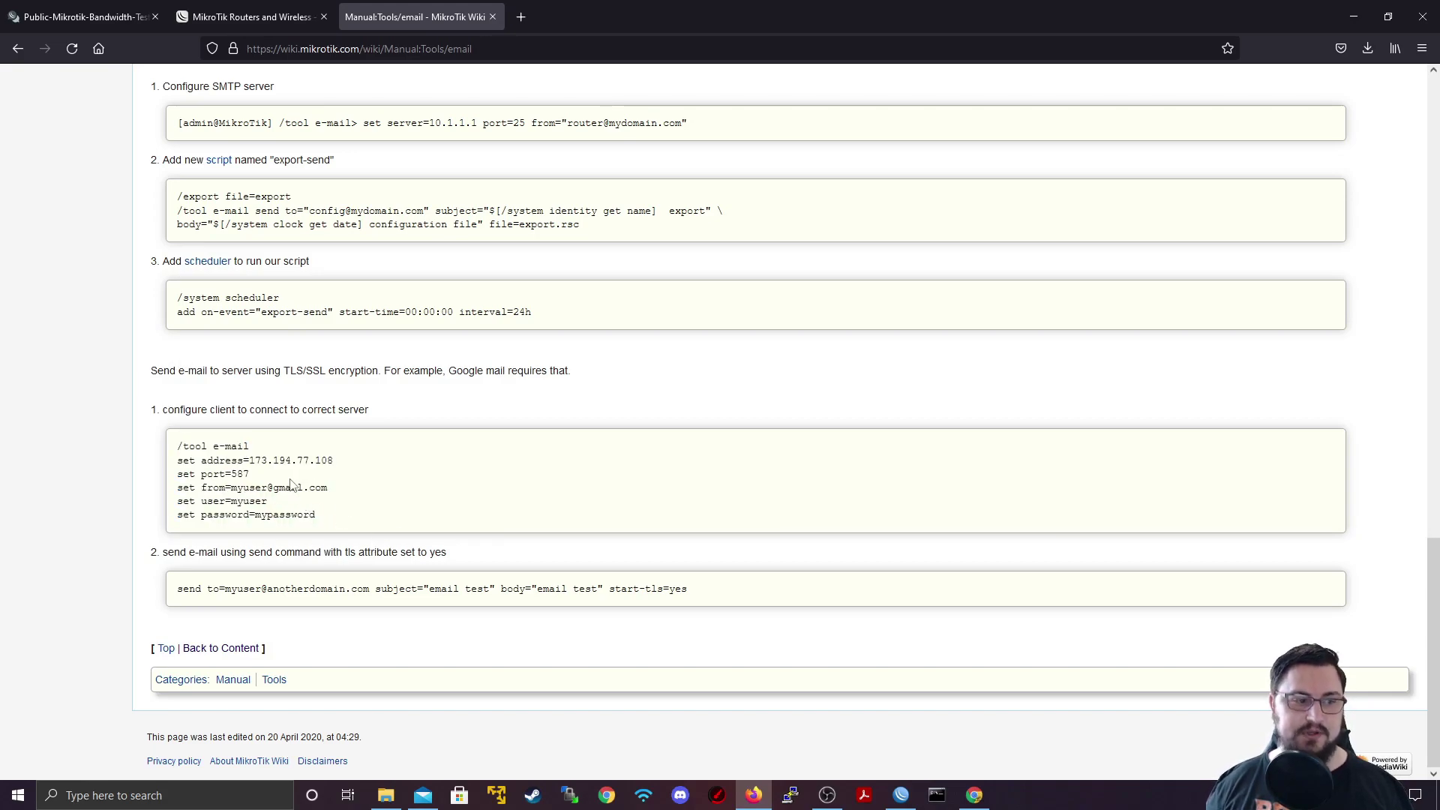
{"action": "left_click_drag", "start_coordinate": [333, 461], "coordinate": [249, 465]}
{"action": "key", "text": "ctrl+c"}
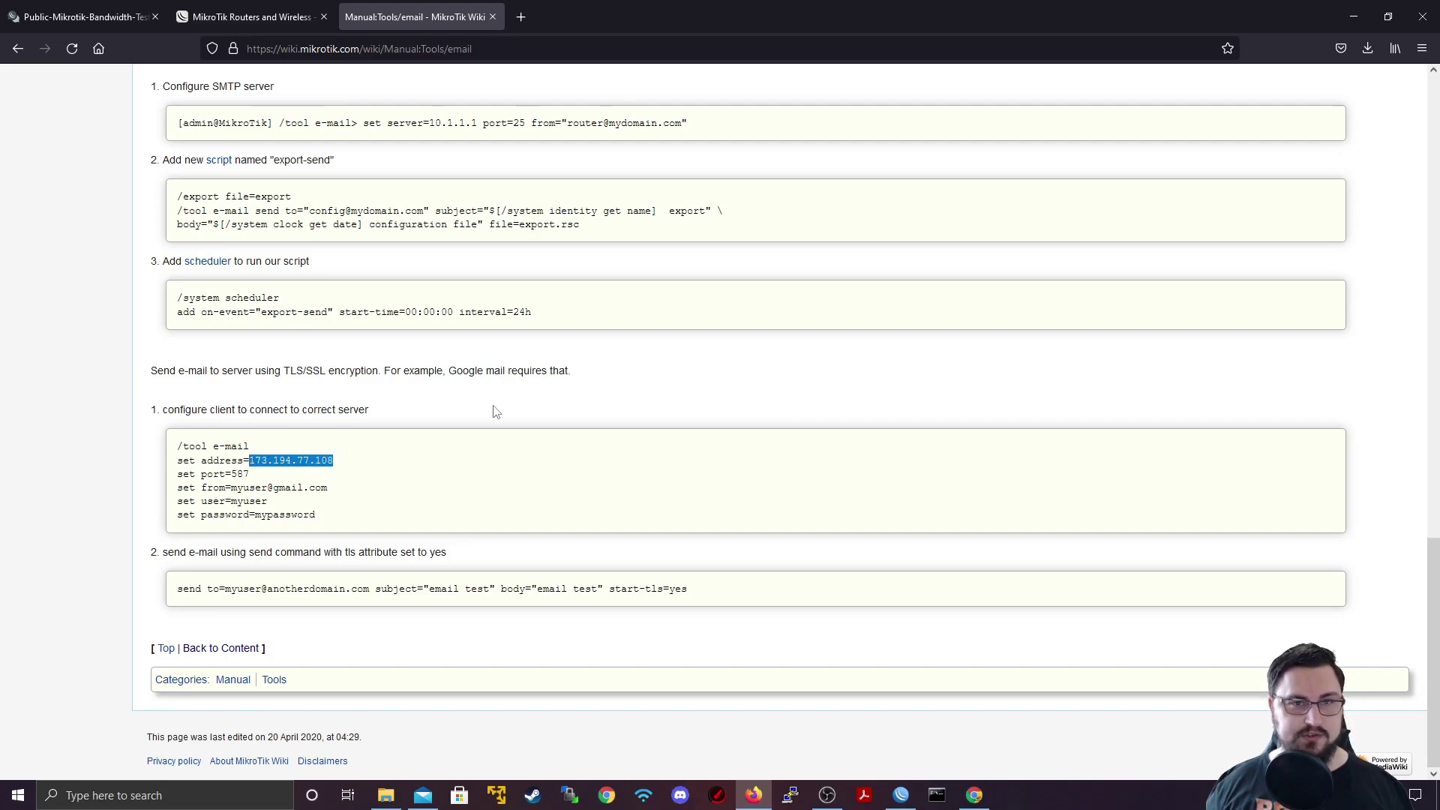
Step: Set the email Server to 173.194.77.108 and the Port to 587
{"action": "left_click", "coordinate": [1356, 22]}
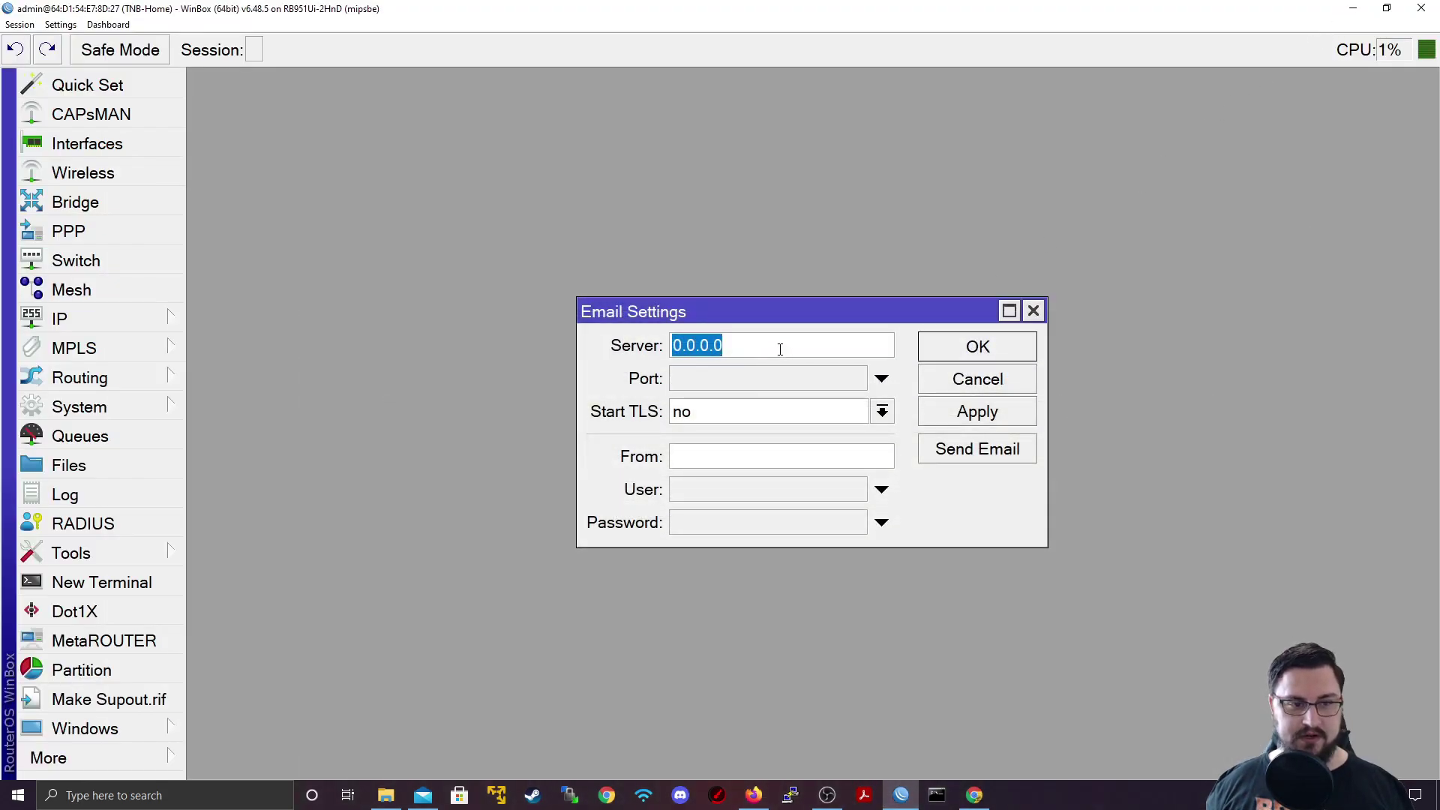
{"action": "key", "text": "ctrl+v"}
{"action": "left_click", "coordinate": [780, 377]}
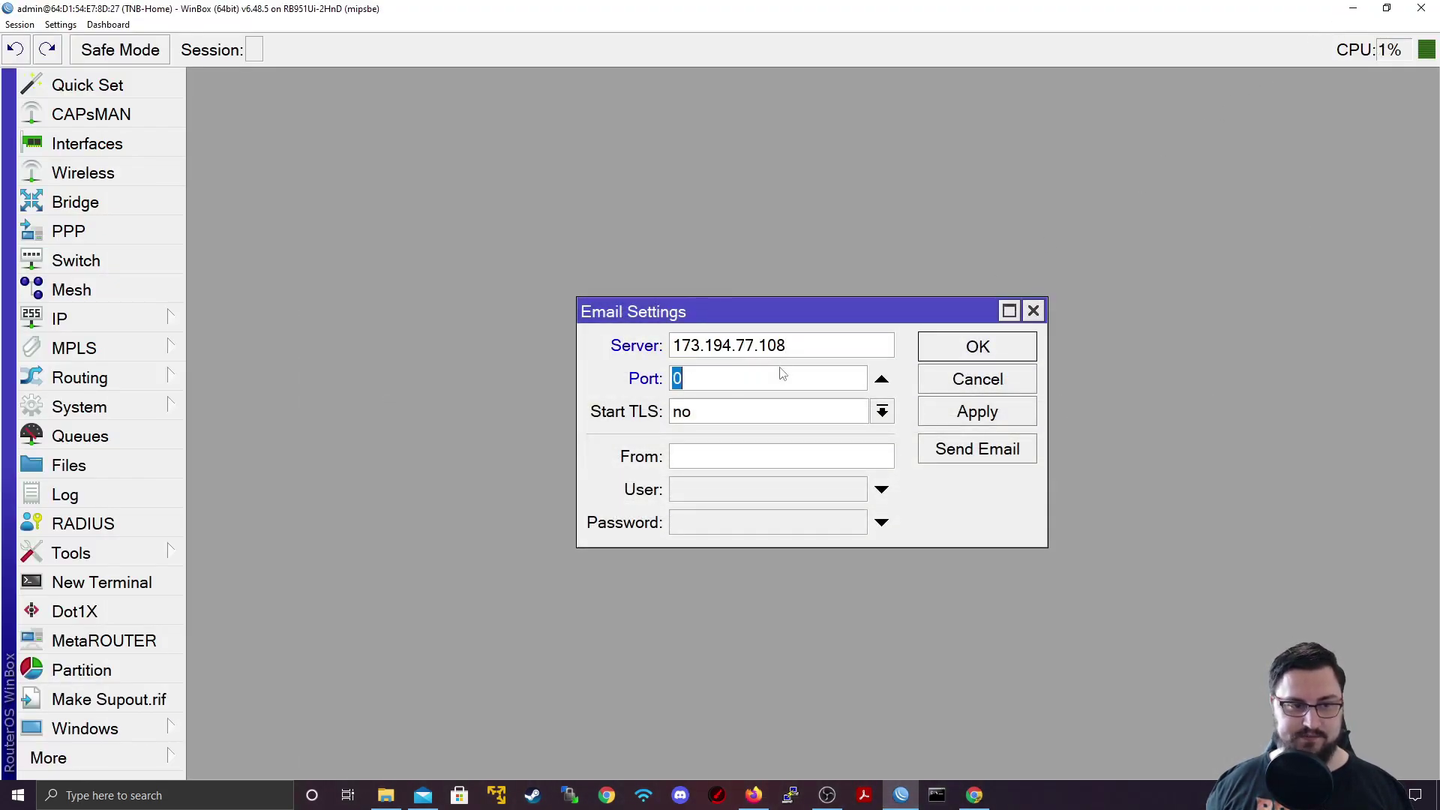
{"action": "key", "text": "alt+Tab"}
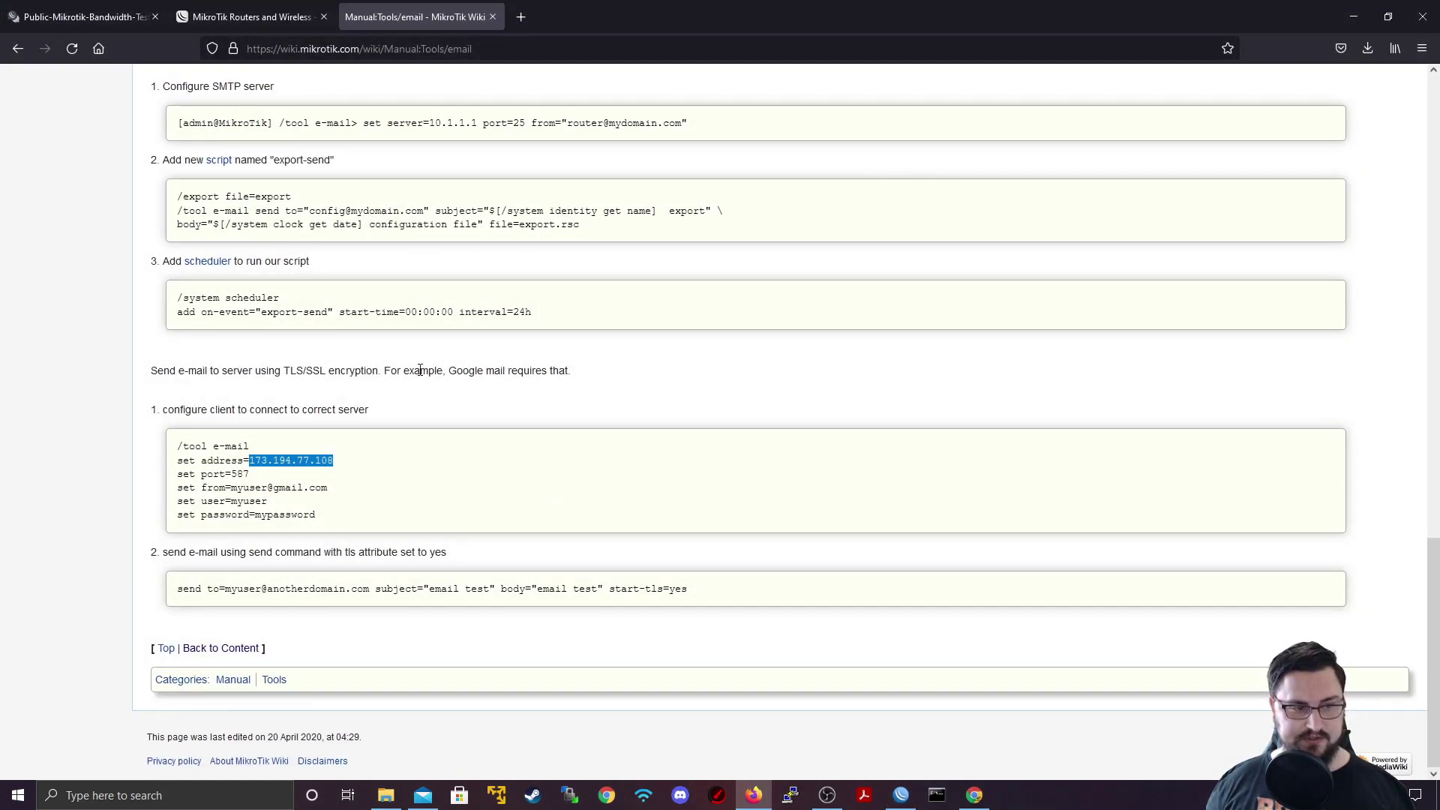
{"action": "left_click_drag", "start_coordinate": [417, 370], "coordinate": [678, 370]}
{"action": "key", "text": "alt+Tab"}
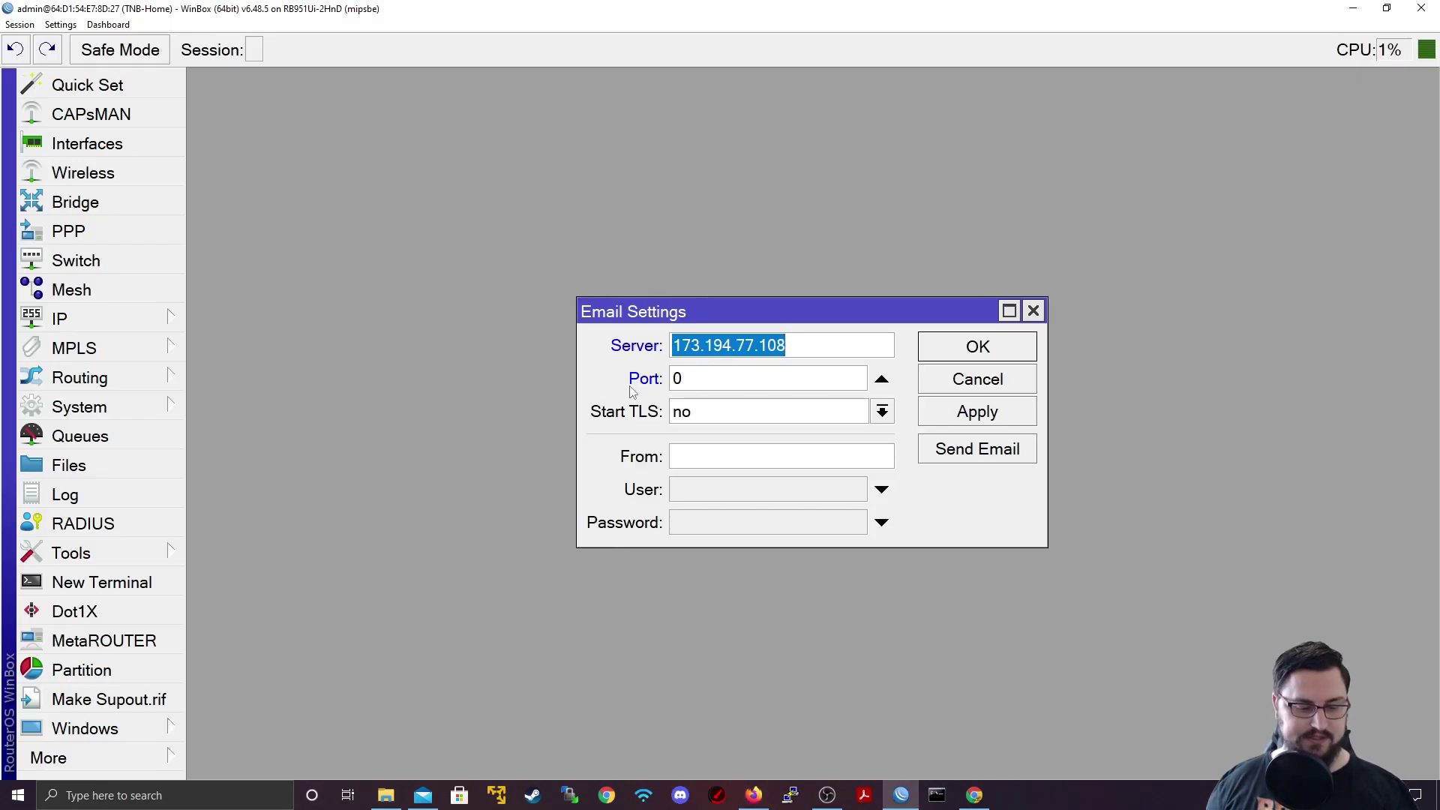
{"action": "type", "text": "5"}
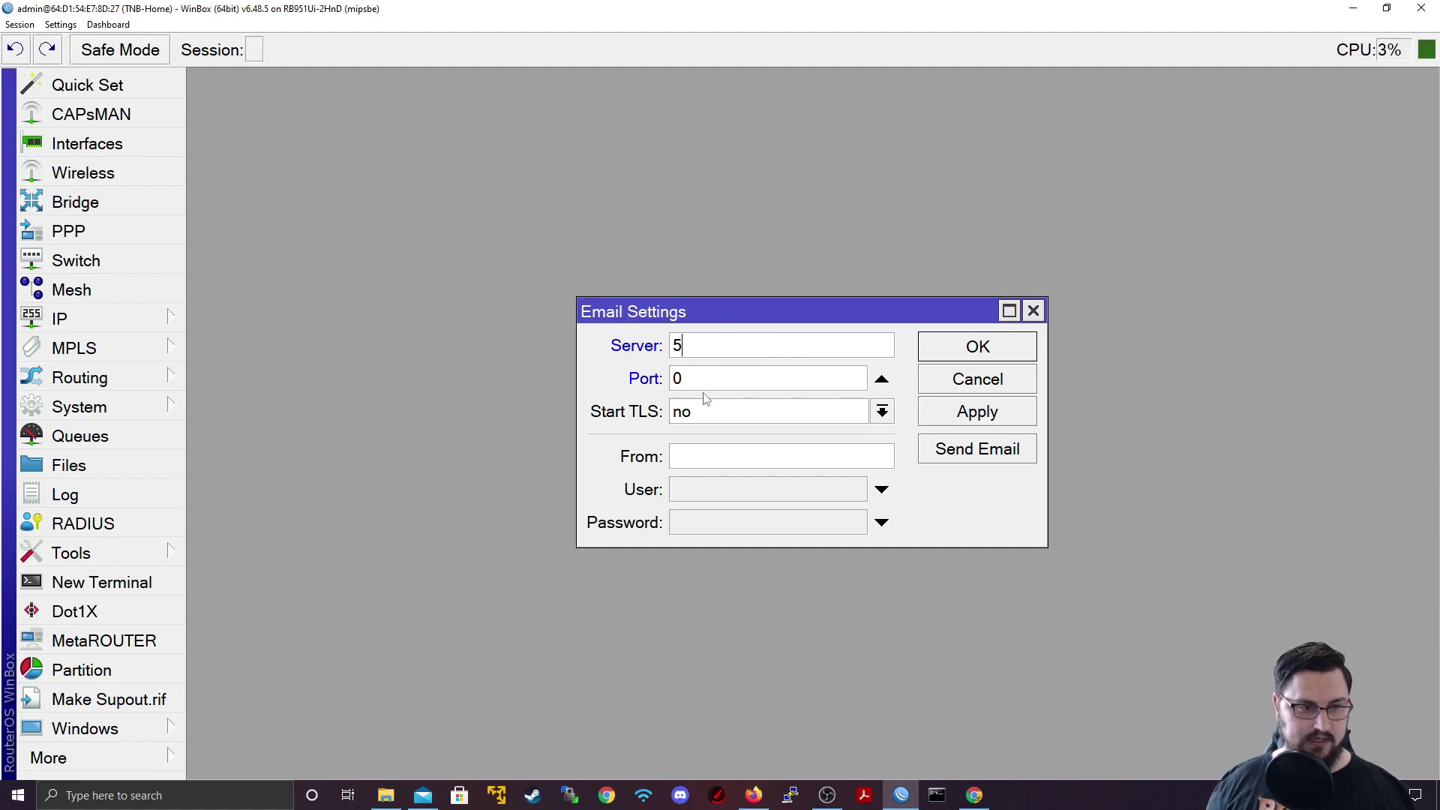
{"action": "left_click", "coordinate": [641, 358]}
{"action": "key", "text": "ctrl+v"}
{"action": "key", "text": "Tab"}
{"action": "type", "text": "587"}
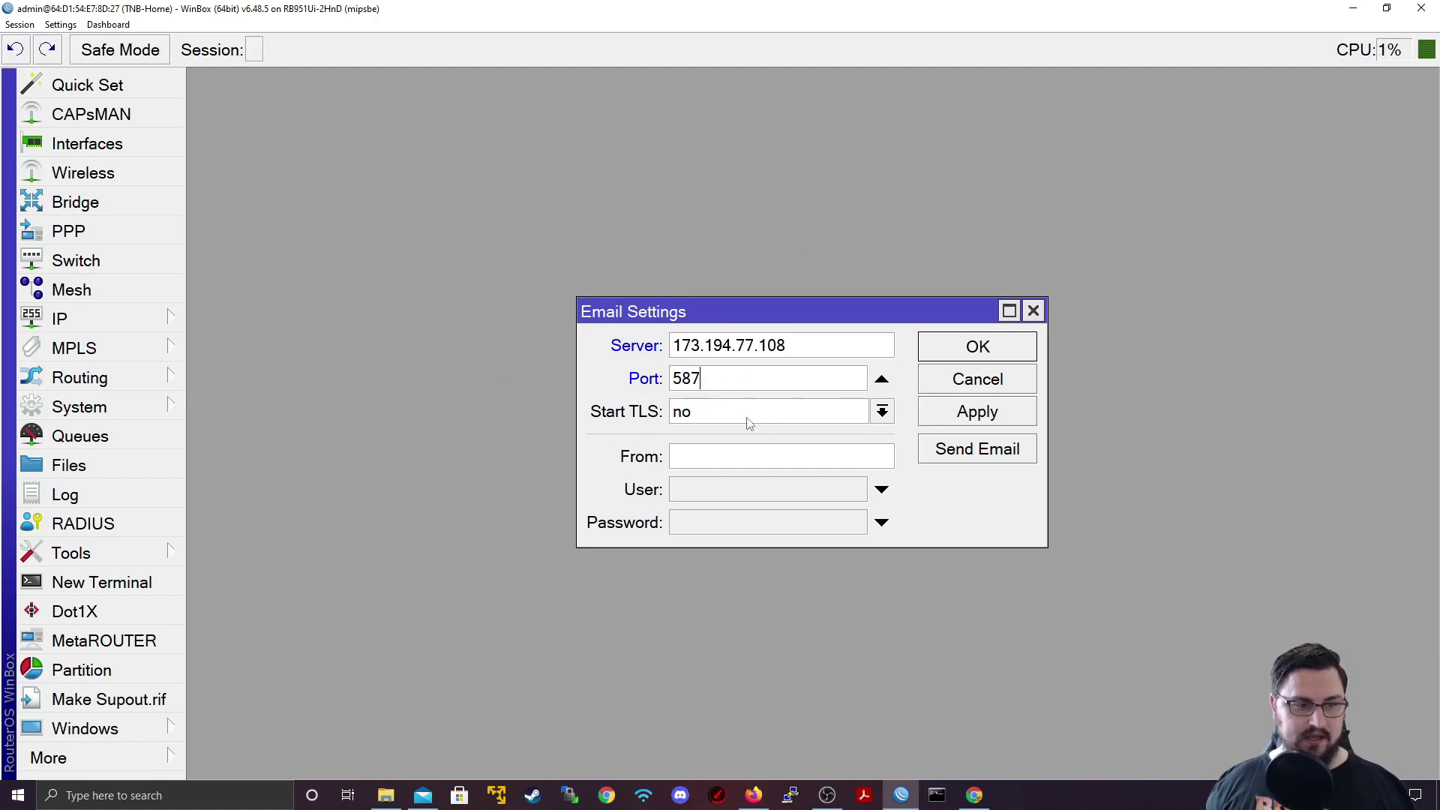
Step: Turn Start TLS to yes and enter the Gmail sender address in From
{"action": "left_click", "coordinate": [748, 422]}
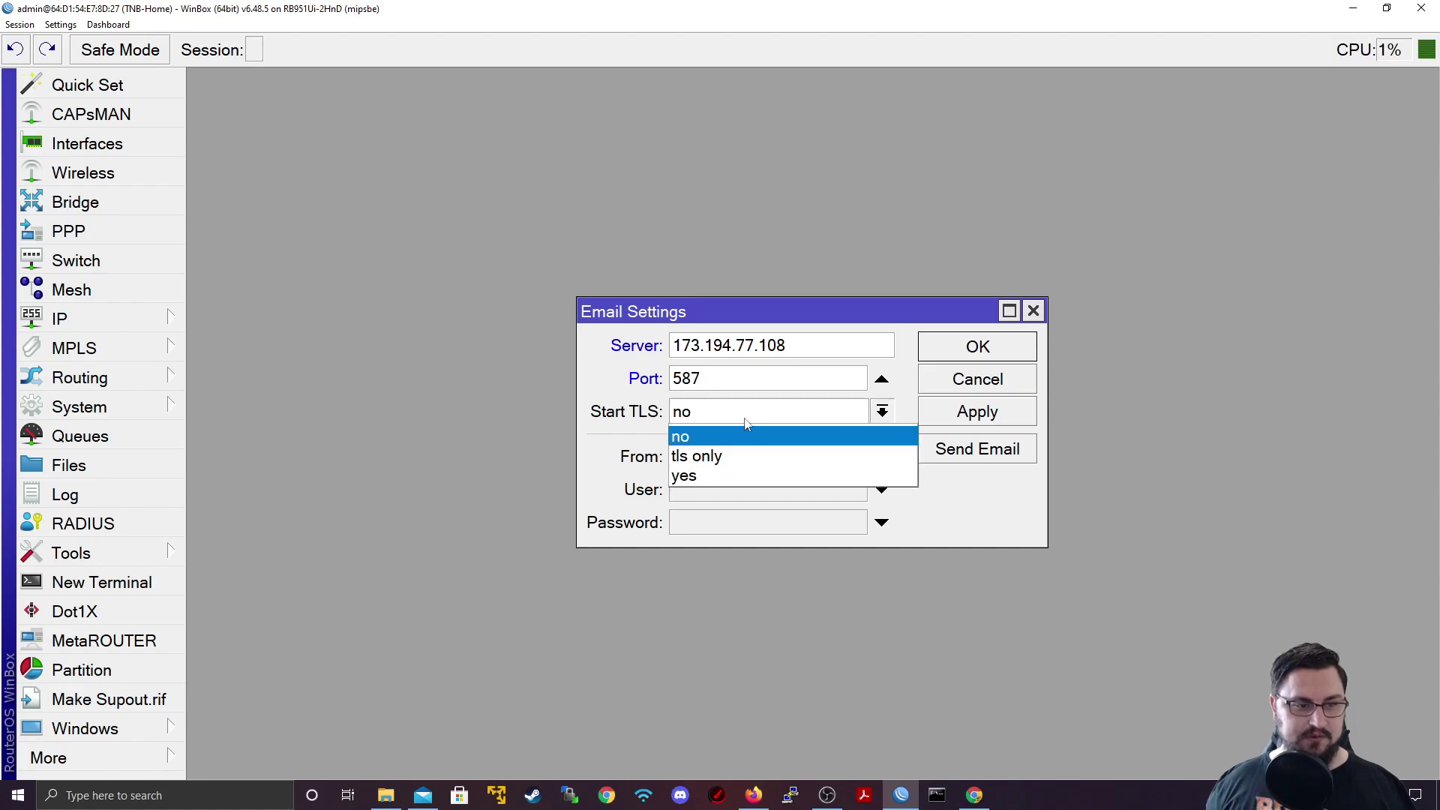
{"action": "left_click", "coordinate": [724, 474]}
{"action": "left_click", "coordinate": [712, 460]}
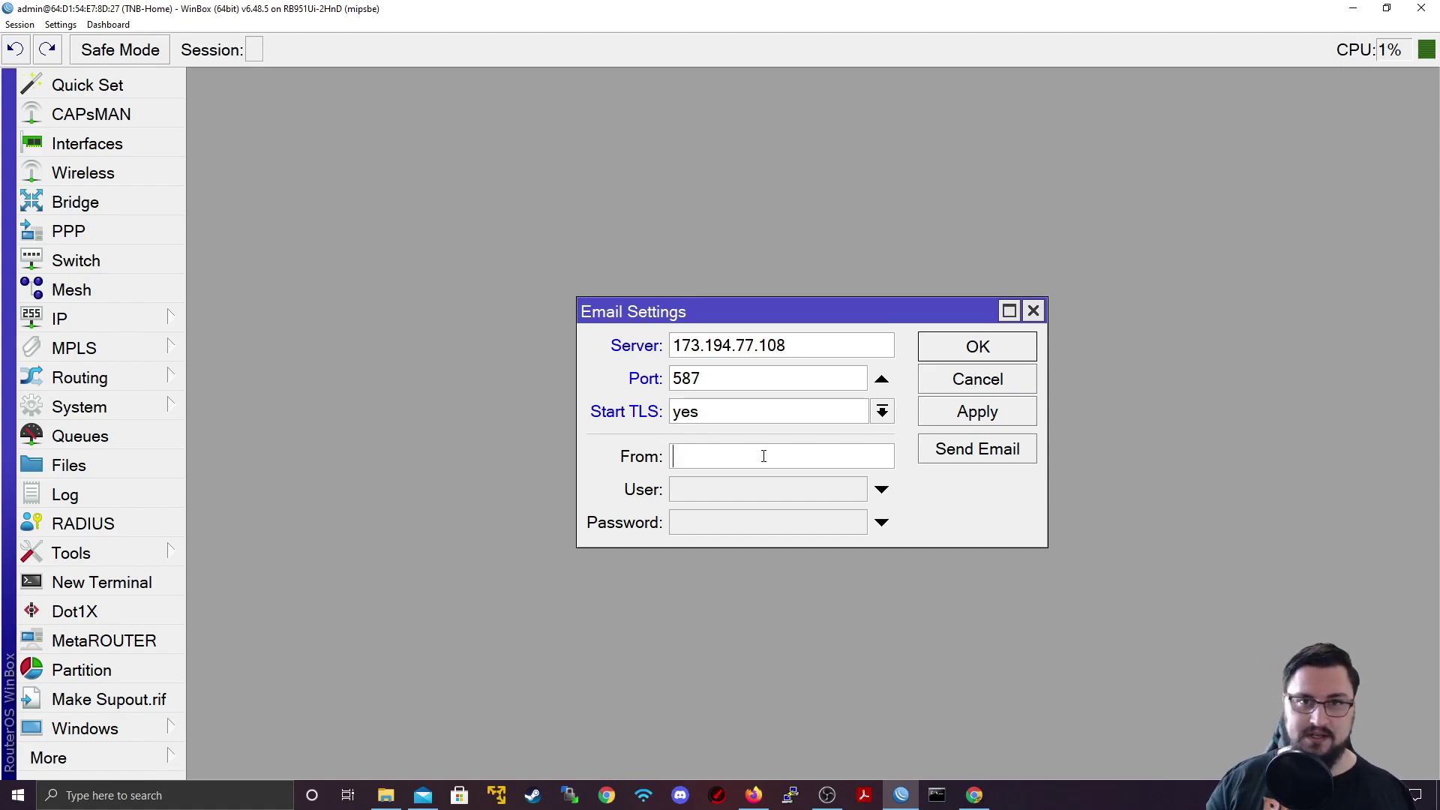
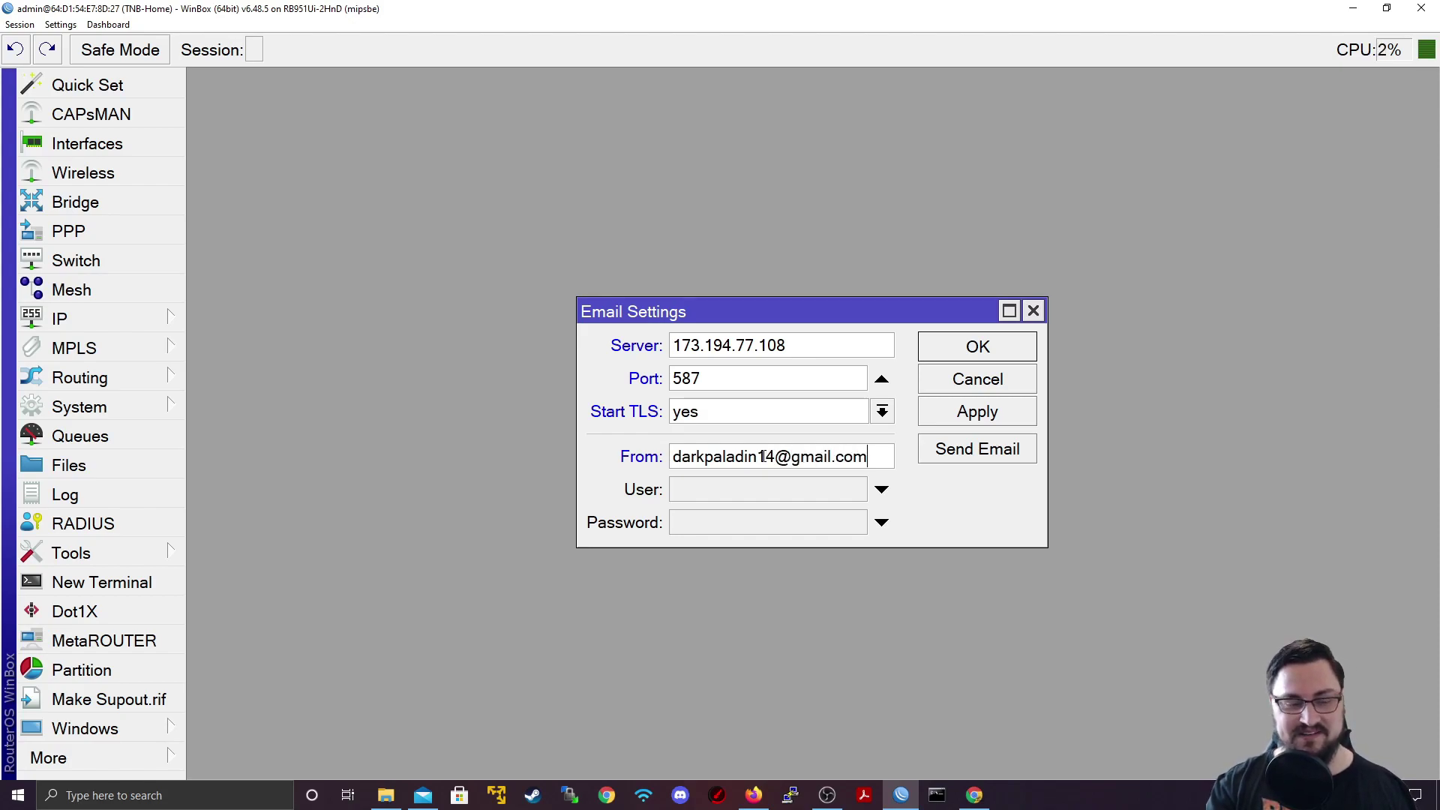
{"action": "key", "text": "Tab"}
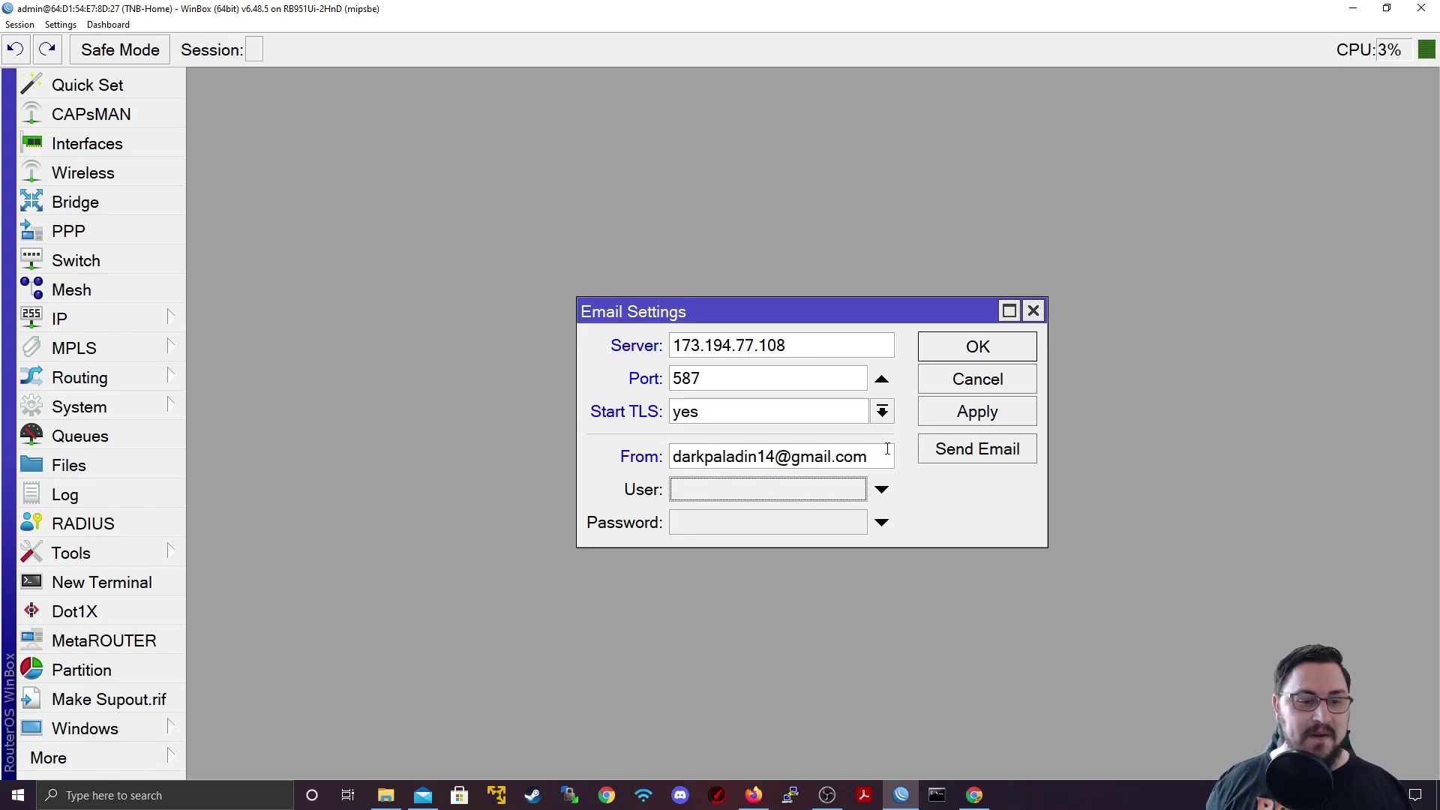
{"action": "key", "text": "shift+Tab"}
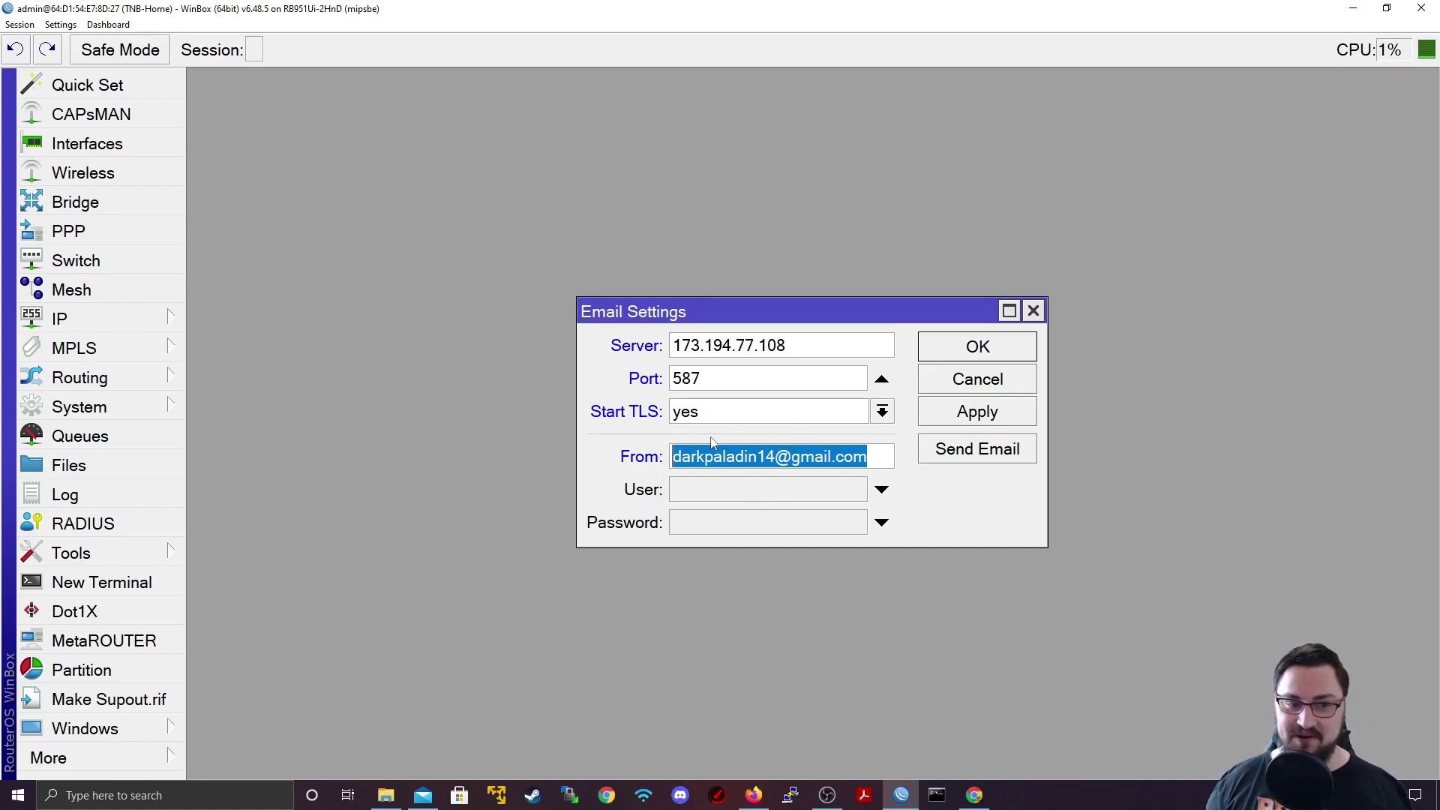
Step: Enter the Gmail login as User, type the account password, and apply the settings
{"action": "left_click", "coordinate": [771, 494]}
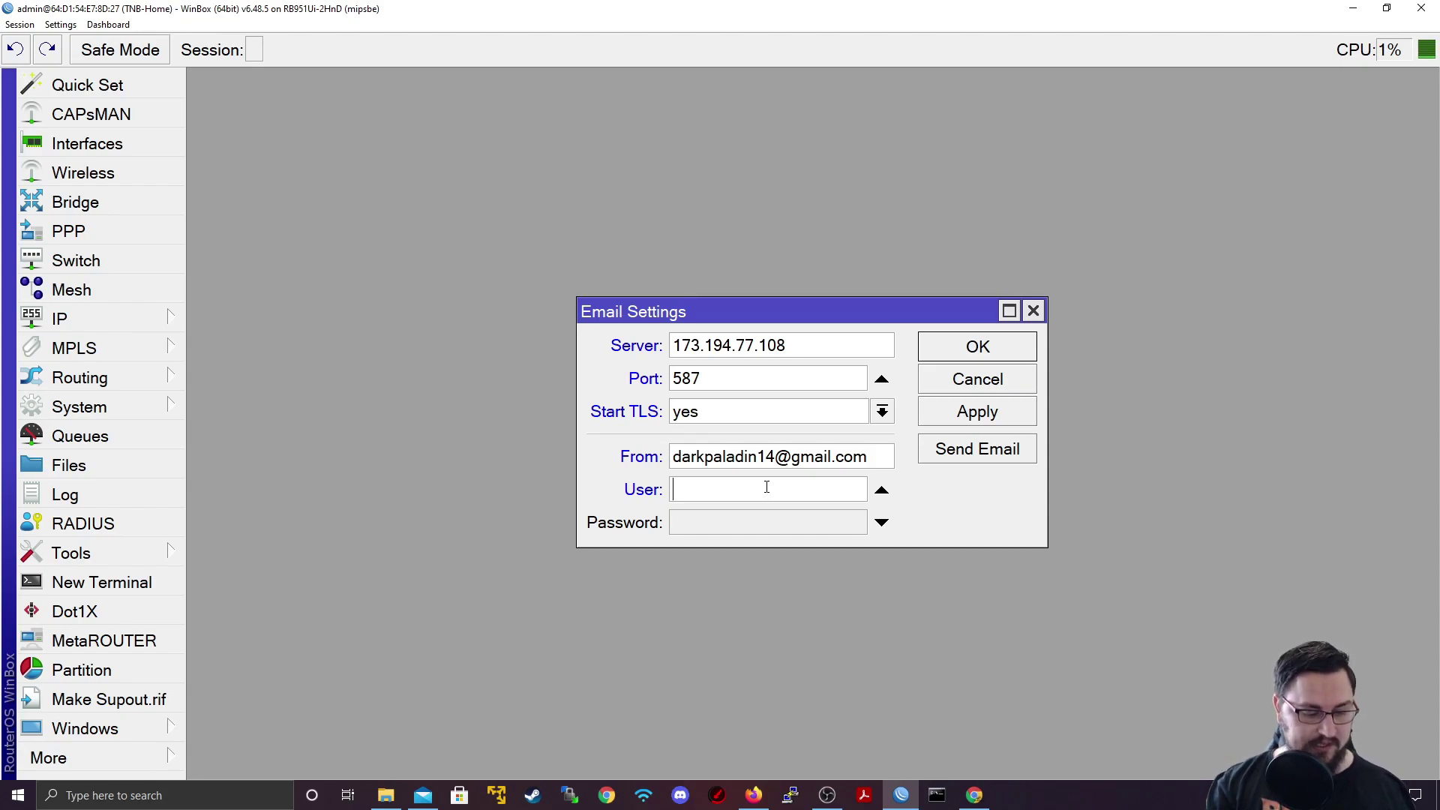
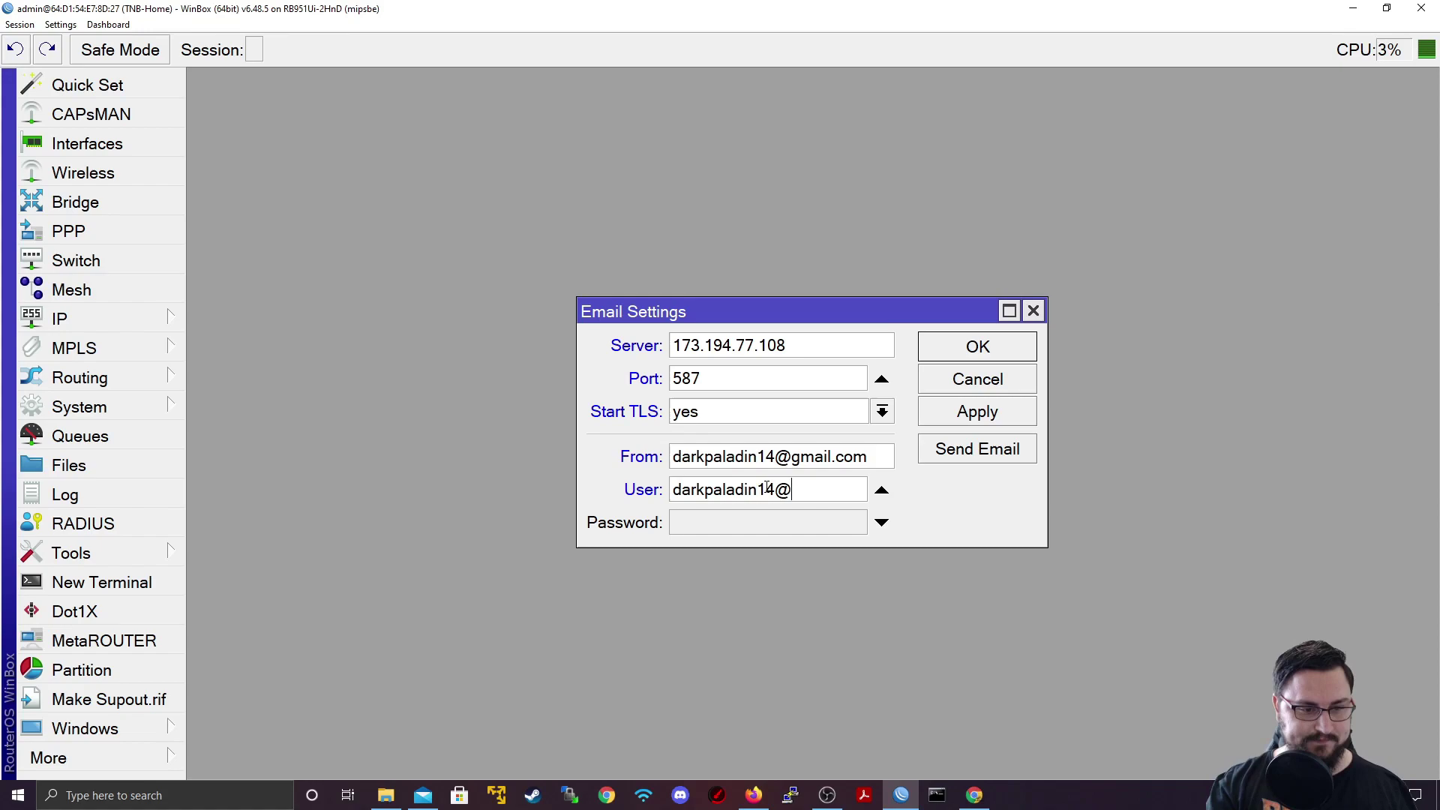
{"action": "key", "text": "Tab"}
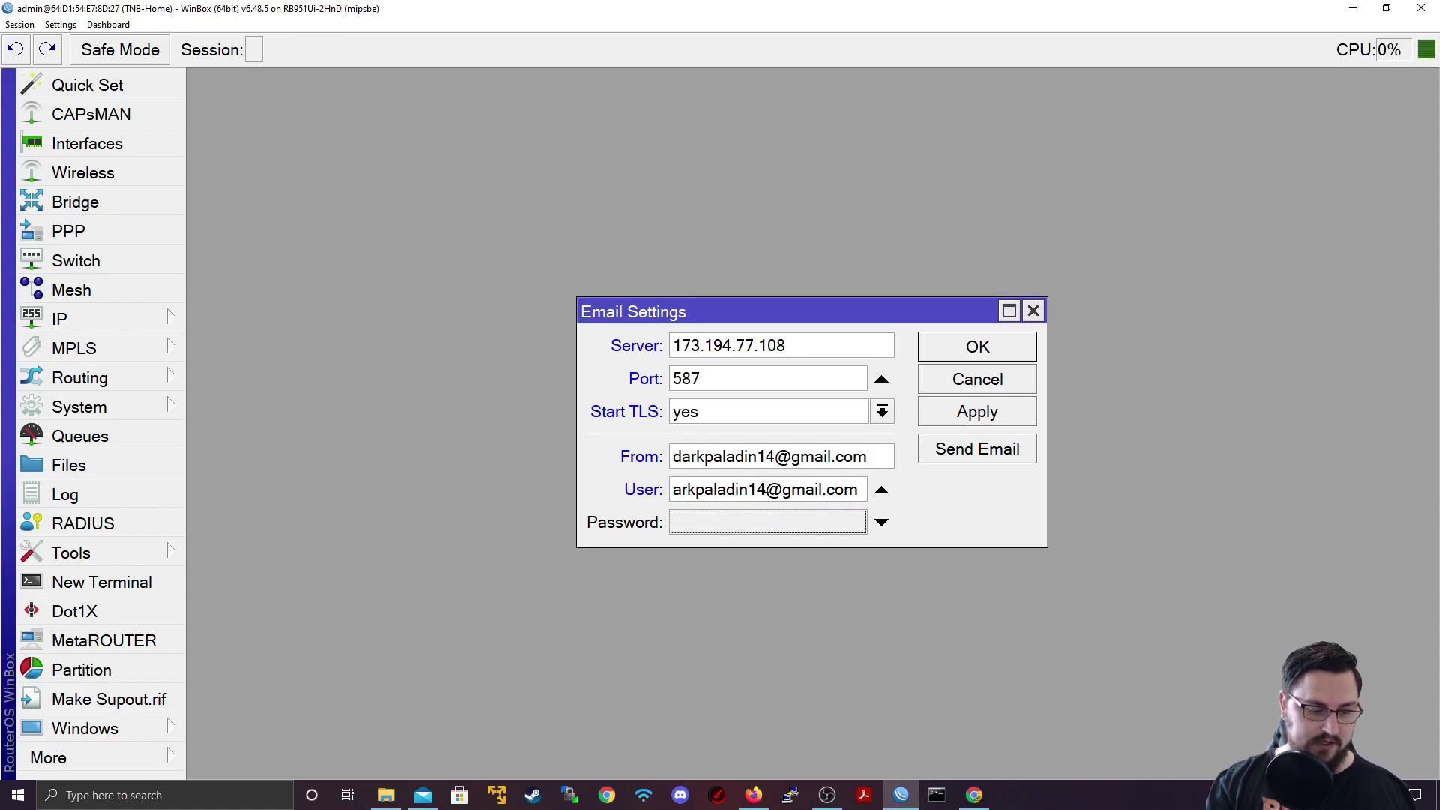
{"action": "type", "text": "***********"}
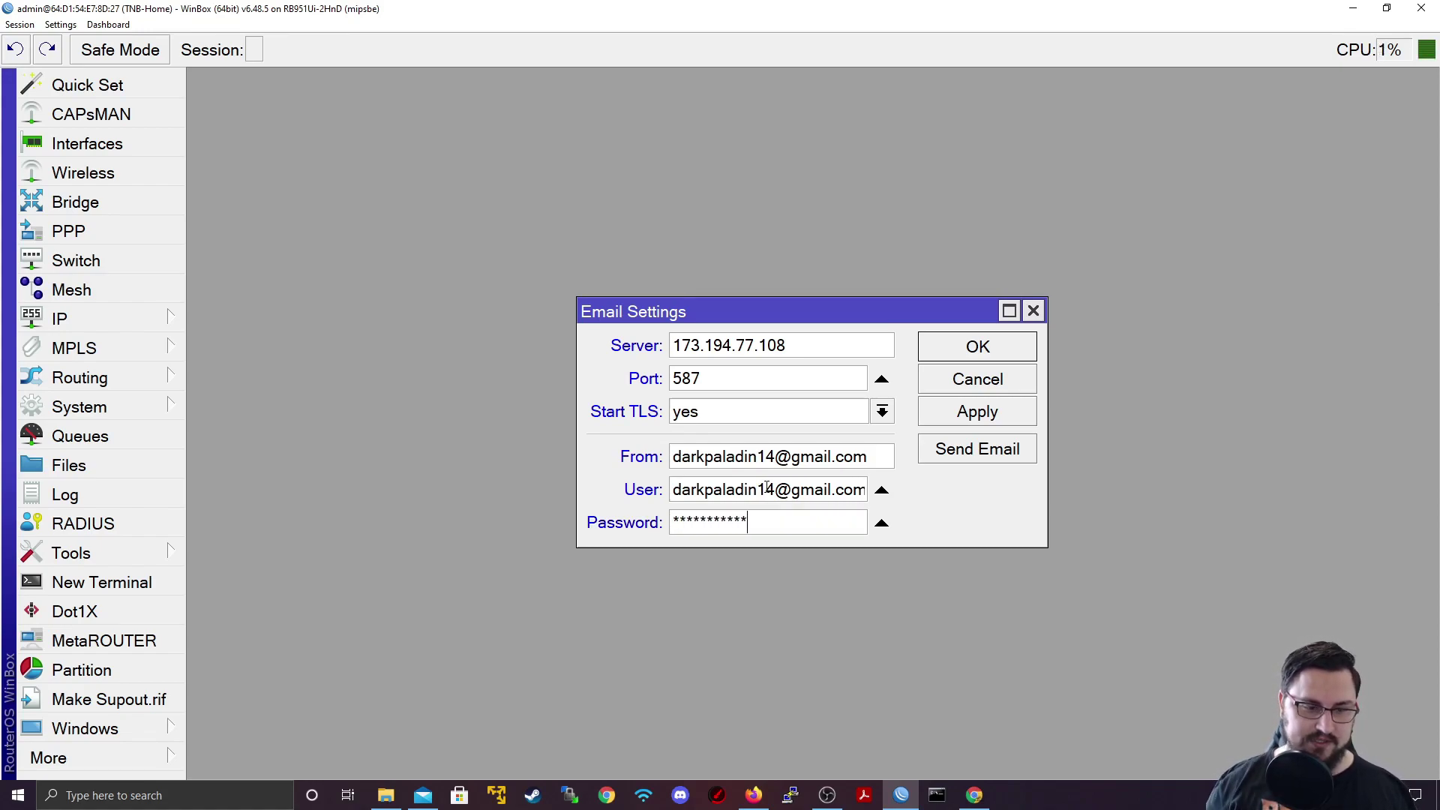
{"action": "left_click", "coordinate": [950, 412]}
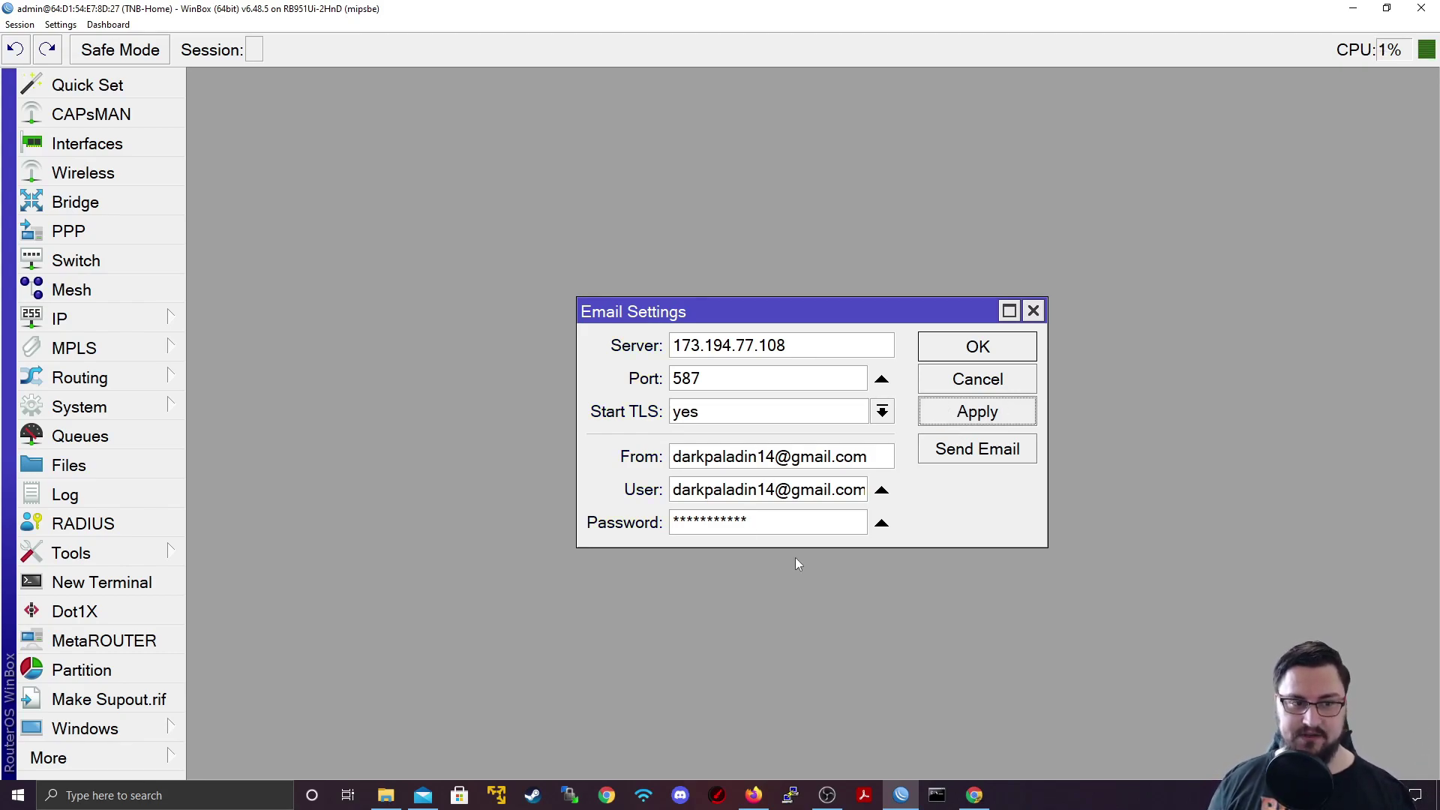
Step: In the Send Email form, confirm from the wiki that Gmail needs TLS and keep TLS checked
{"action": "left_click", "coordinate": [950, 449]}
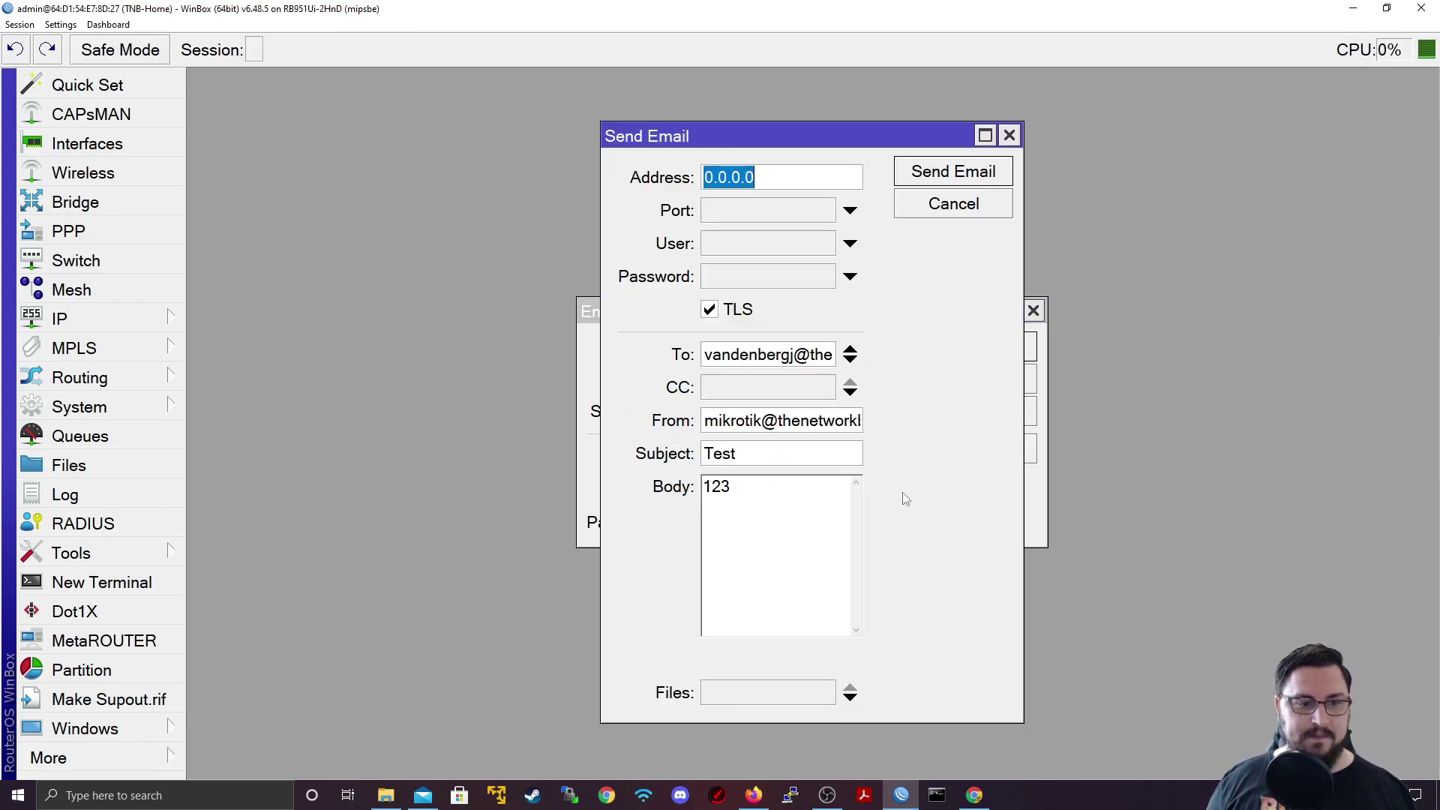
{"action": "left_click", "coordinate": [771, 184]}
{"action": "left_click_drag", "start_coordinate": [771, 183], "coordinate": [629, 182]}
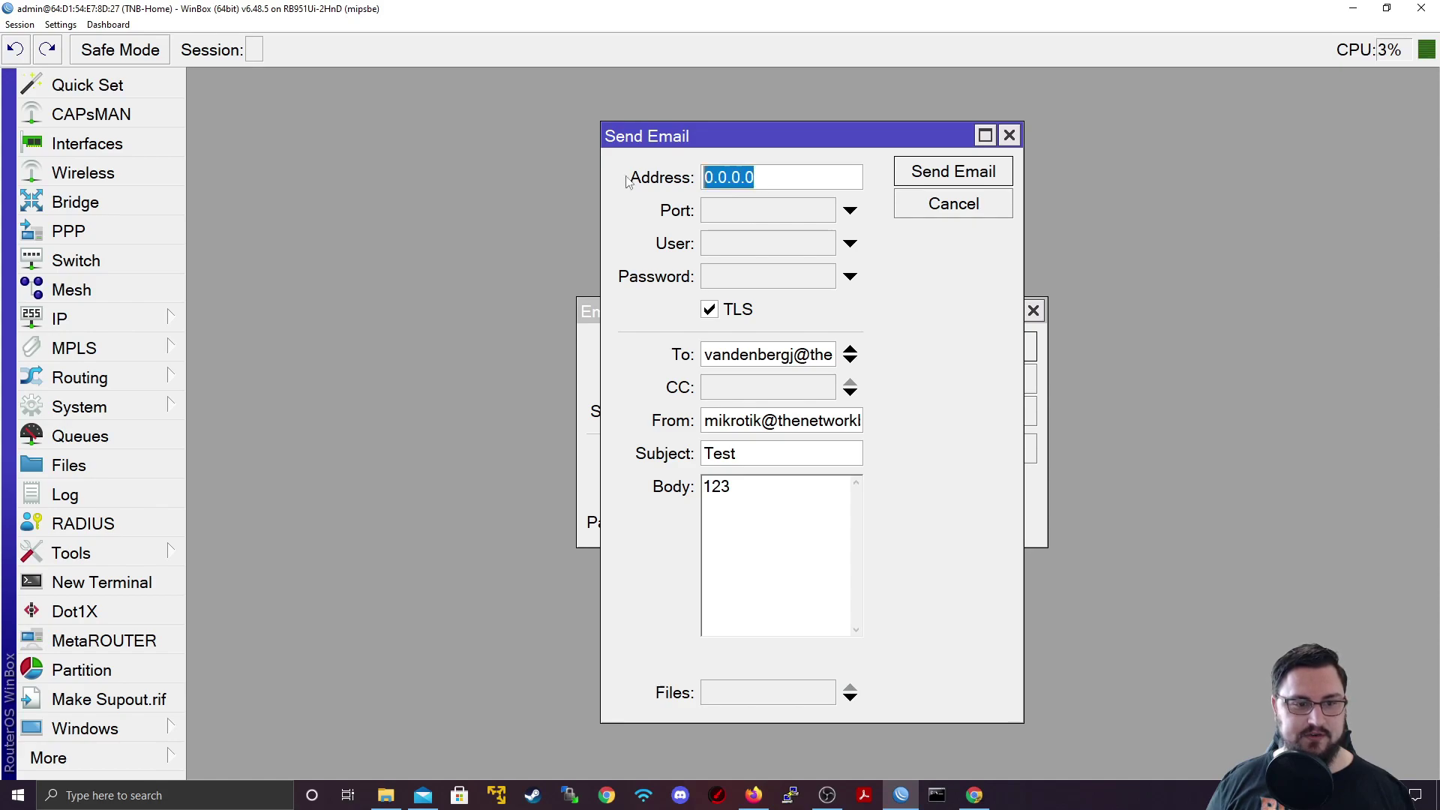
{"action": "left_click", "coordinate": [785, 184]}
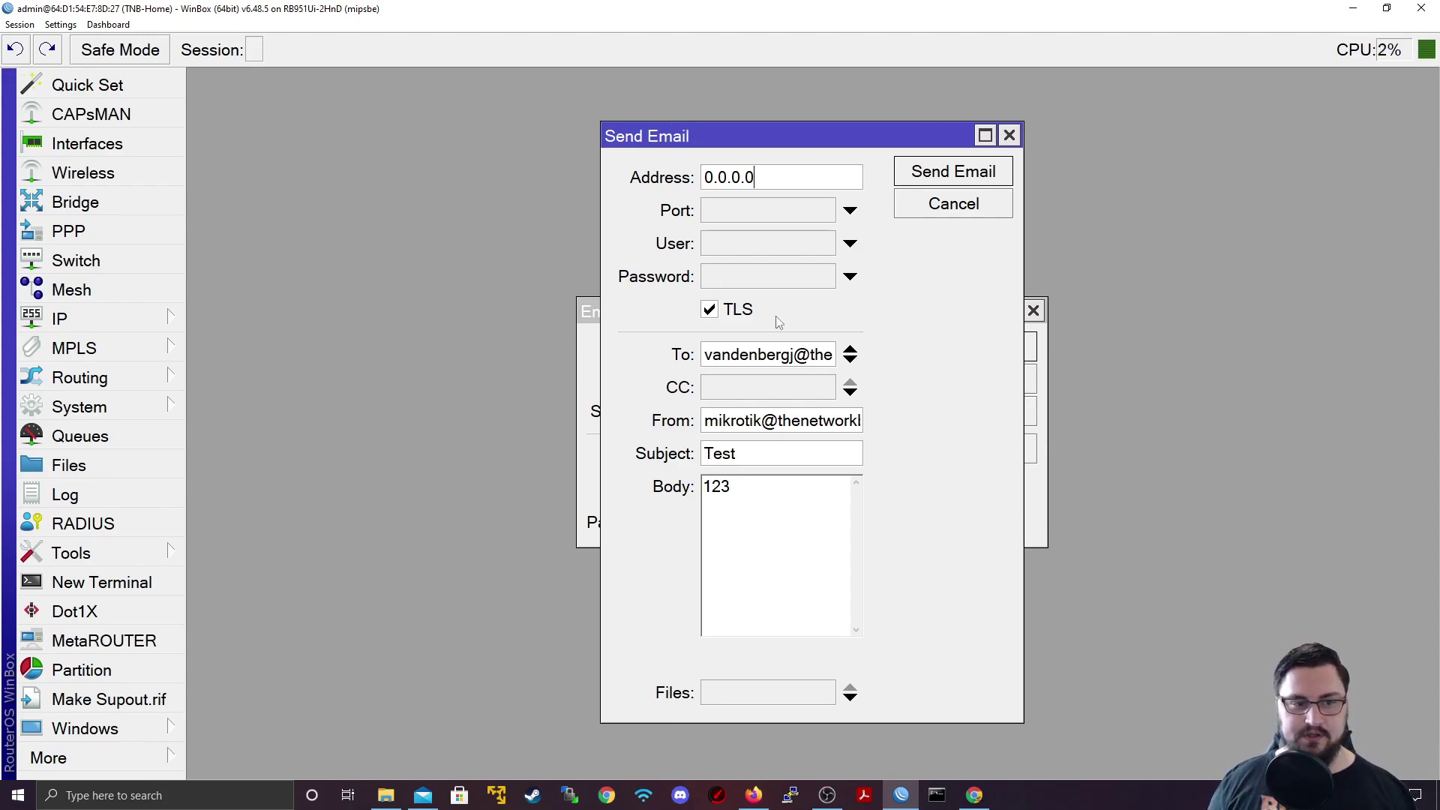
{"action": "left_click", "coordinate": [753, 795]}
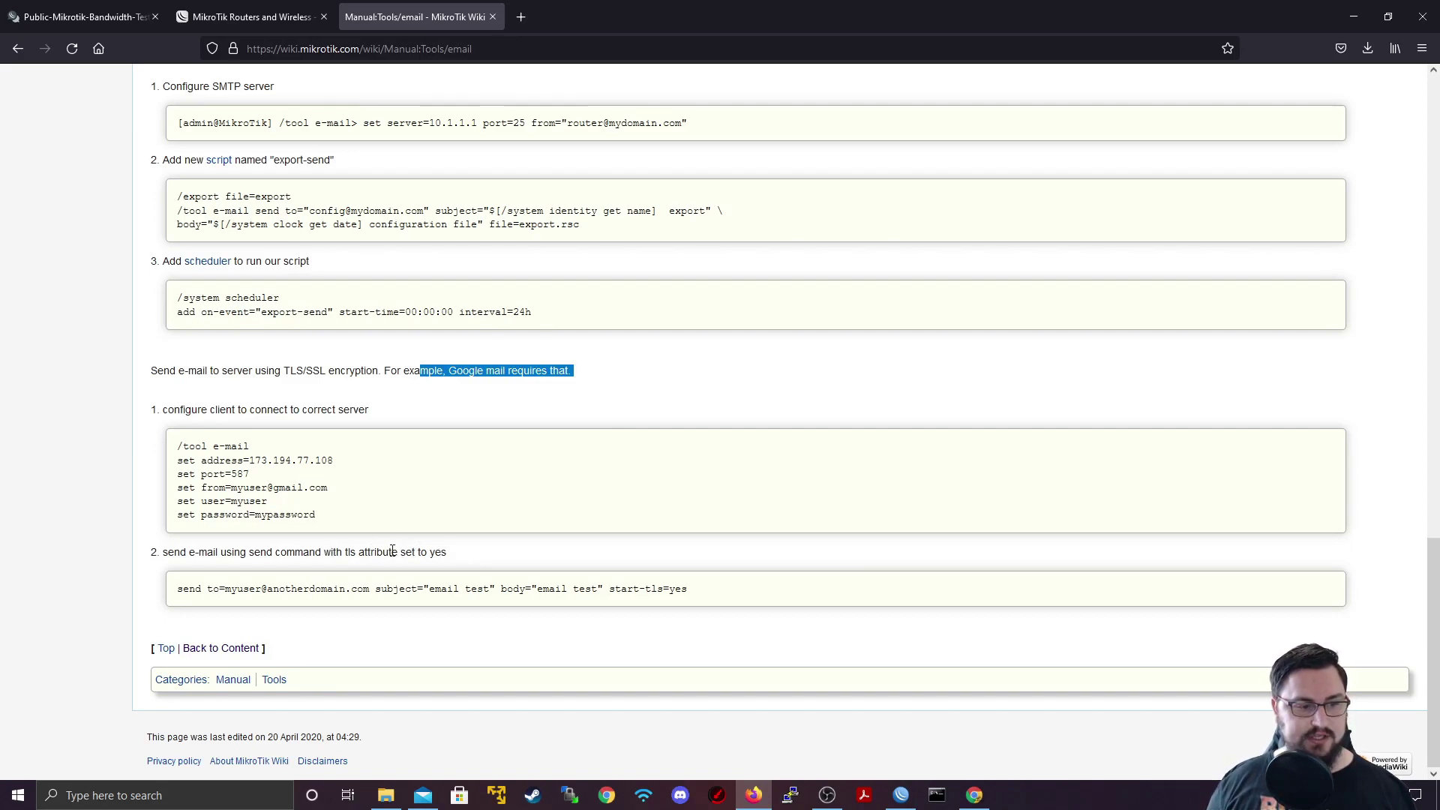
{"action": "left_click_drag", "start_coordinate": [391, 552], "coordinate": [466, 553]}
{"action": "left_click_drag", "start_coordinate": [609, 589], "coordinate": [669, 590]}
{"action": "left_click", "coordinate": [1354, 16]}
{"action": "left_click", "coordinate": [709, 309]}
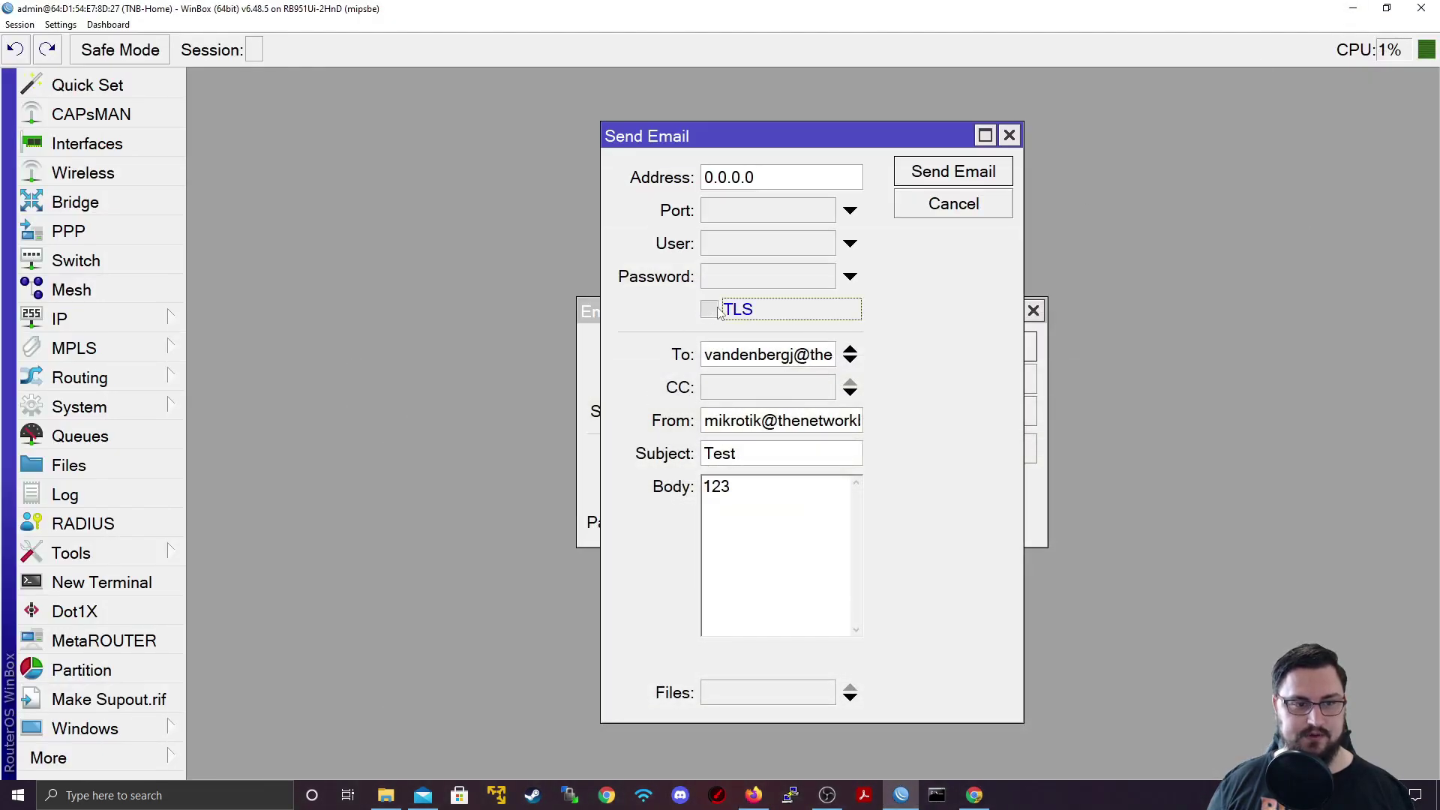
Step: Review recipient, sender, subject Test and body 123, then send the test email
{"action": "left_click", "coordinate": [818, 360]}
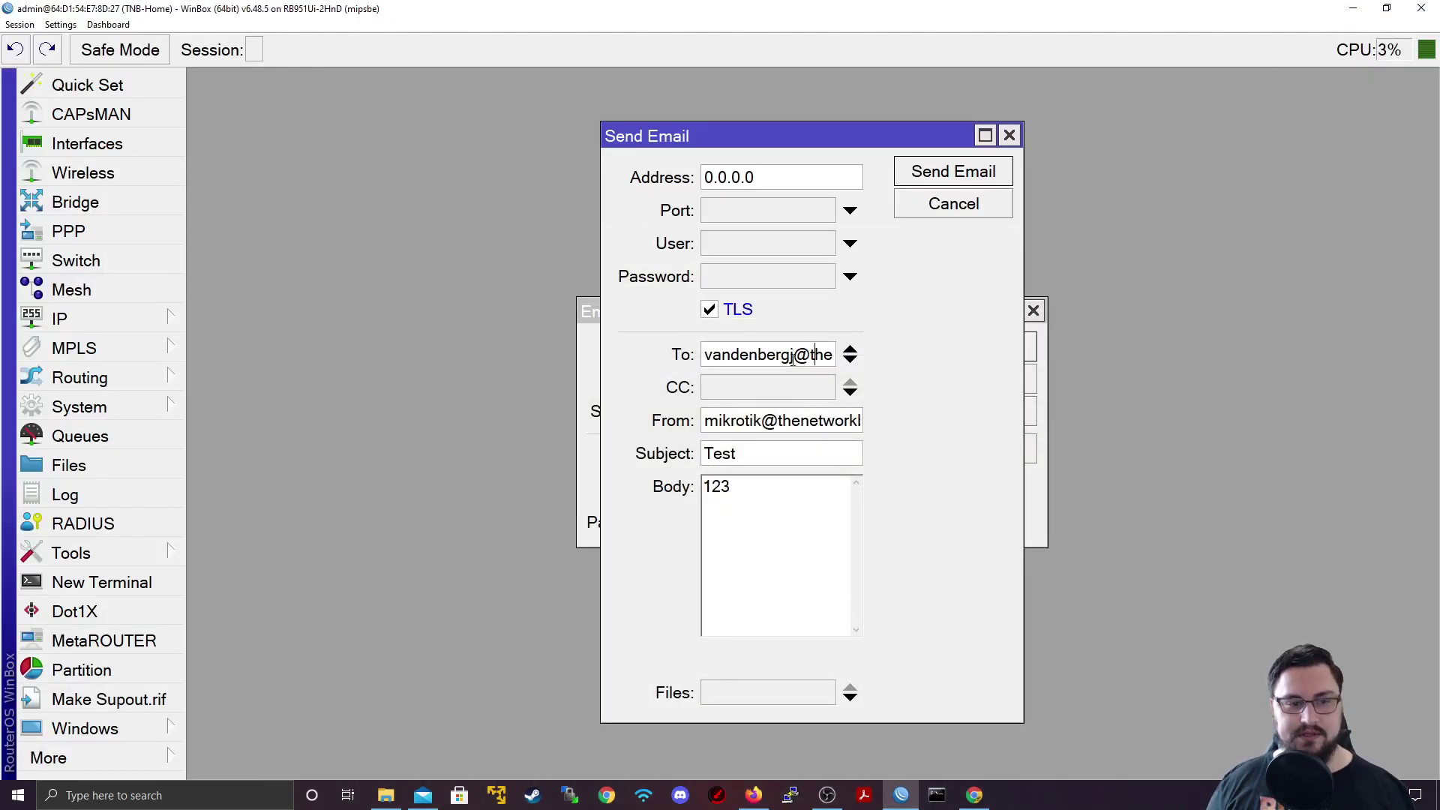
{"action": "double_click", "coordinate": [771, 360]}
{"action": "left_click_drag", "start_coordinate": [859, 142], "coordinate": [1121, 110]}
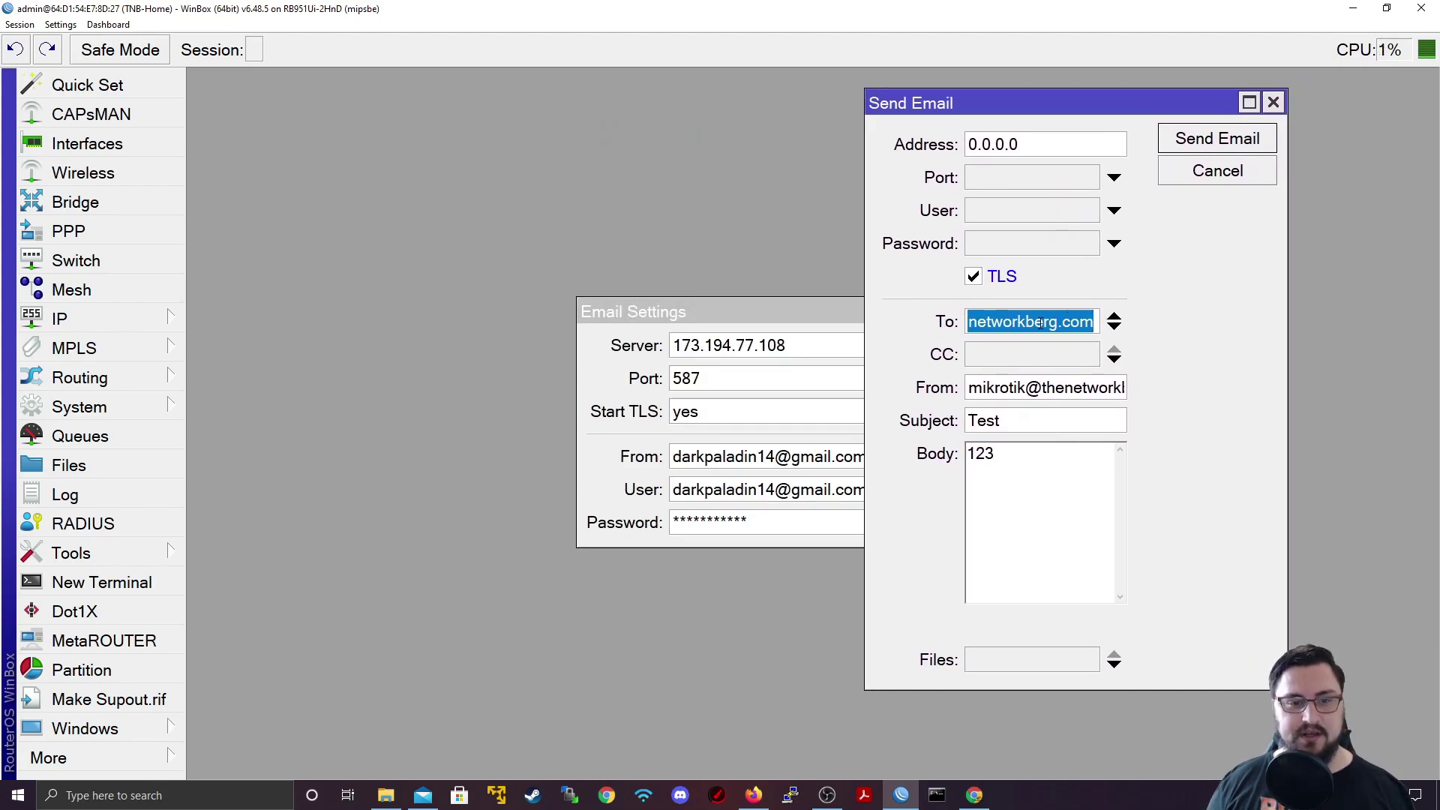
{"action": "left_click", "coordinate": [1007, 324]}
{"action": "left_click_drag", "start_coordinate": [1007, 324], "coordinate": [1119, 302]}
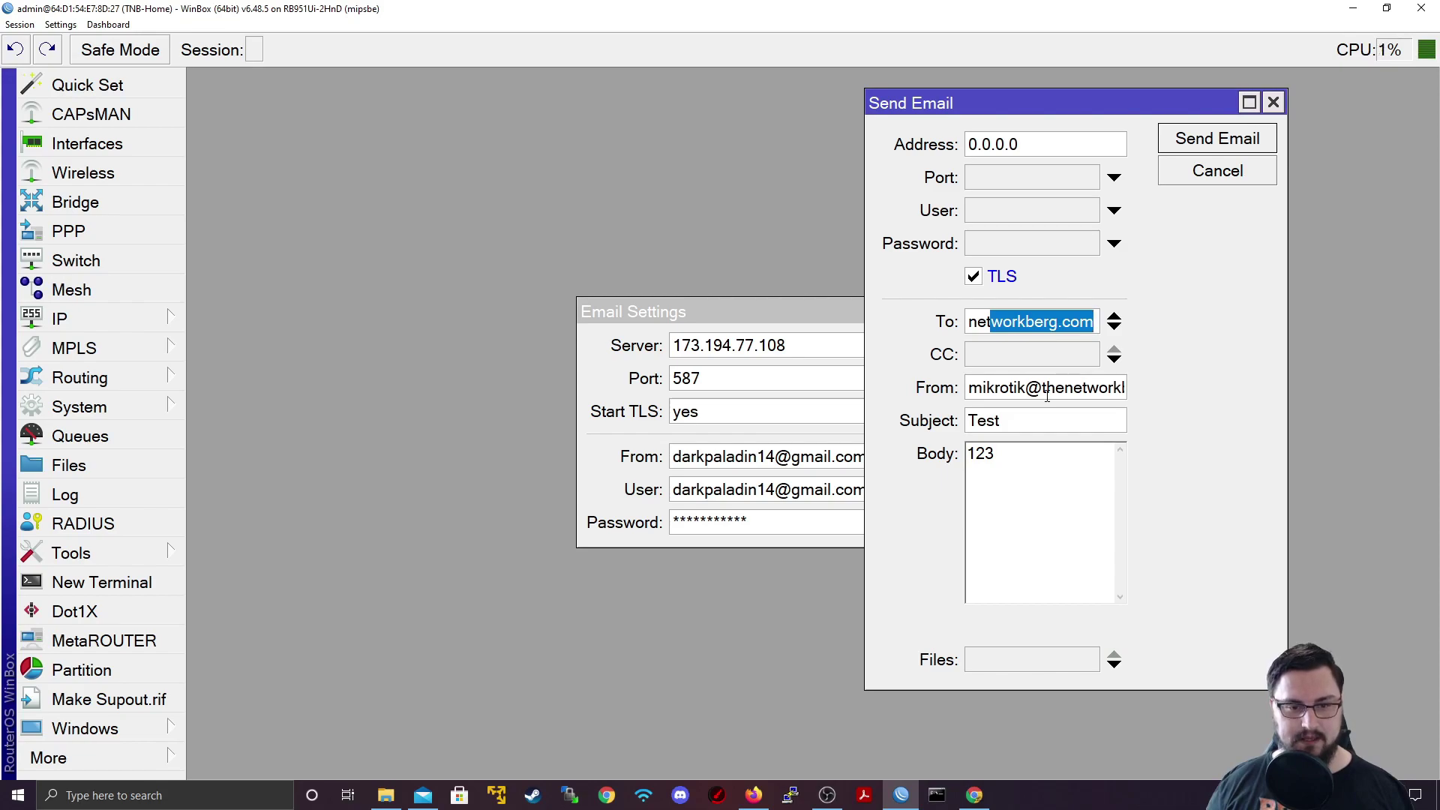
{"action": "left_click_drag", "start_coordinate": [993, 395], "coordinate": [996, 397]}
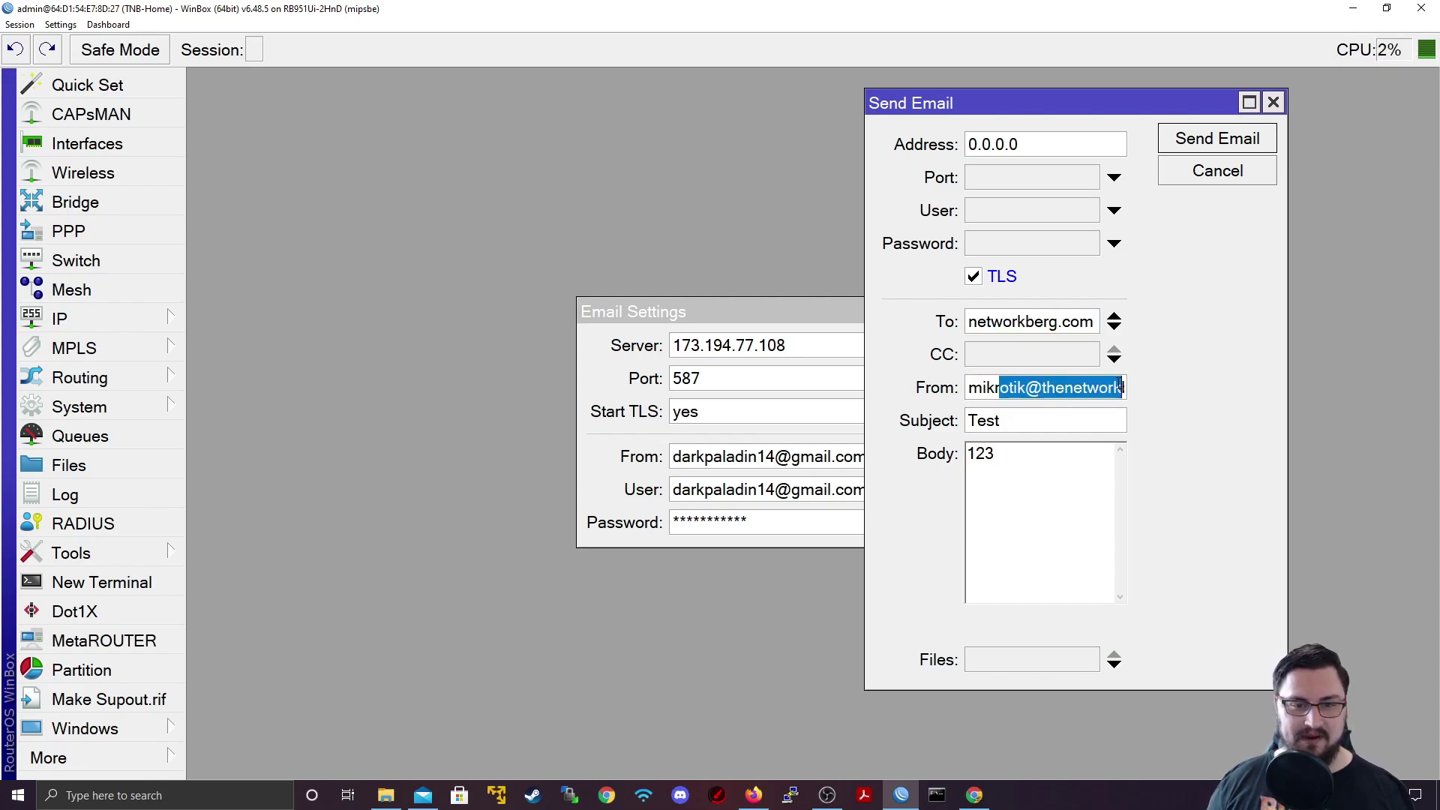
{"action": "left_click_drag", "start_coordinate": [1122, 387], "coordinate": [963, 420]}
{"action": "left_click_drag", "start_coordinate": [1014, 467], "coordinate": [971, 454]}
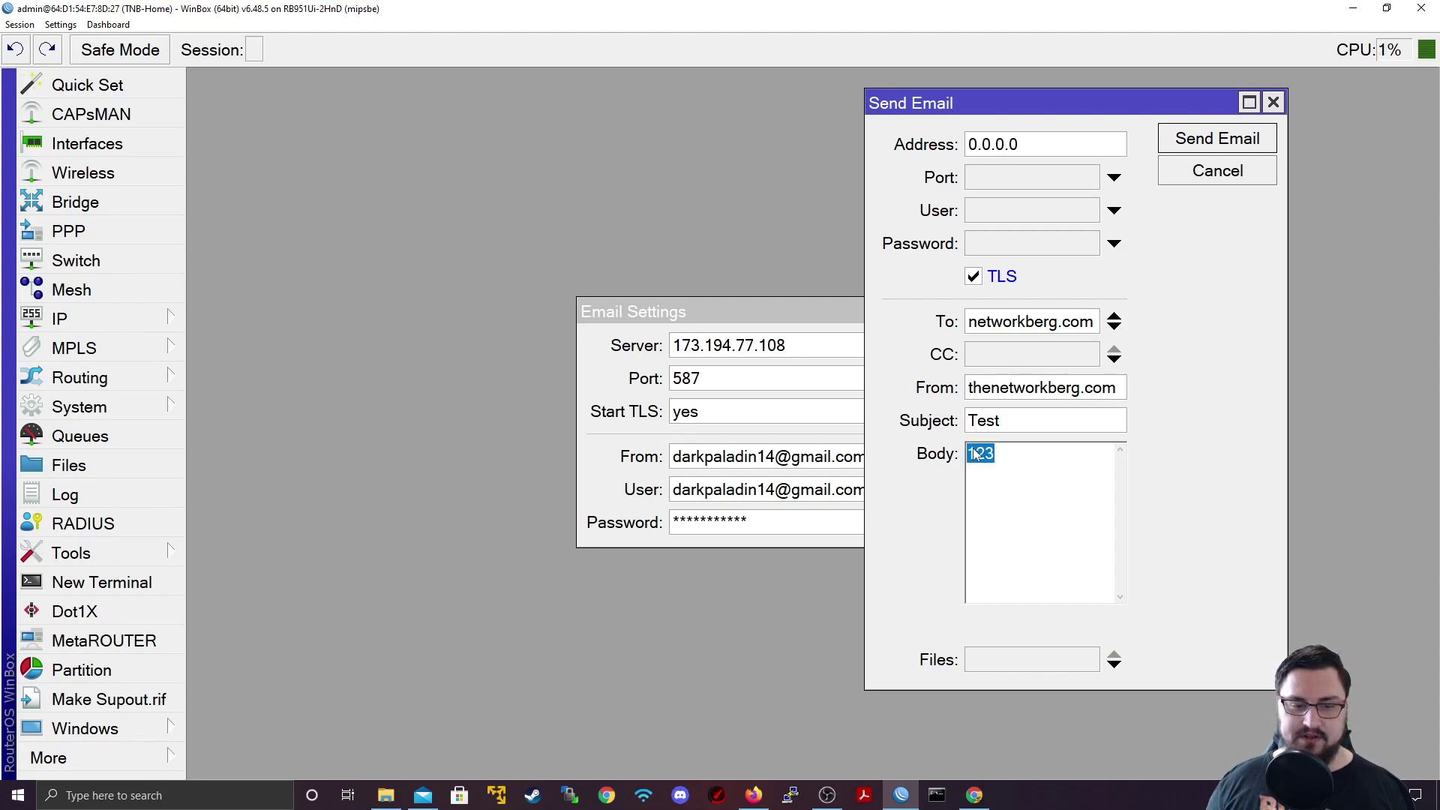
{"action": "left_click", "coordinate": [1179, 144]}
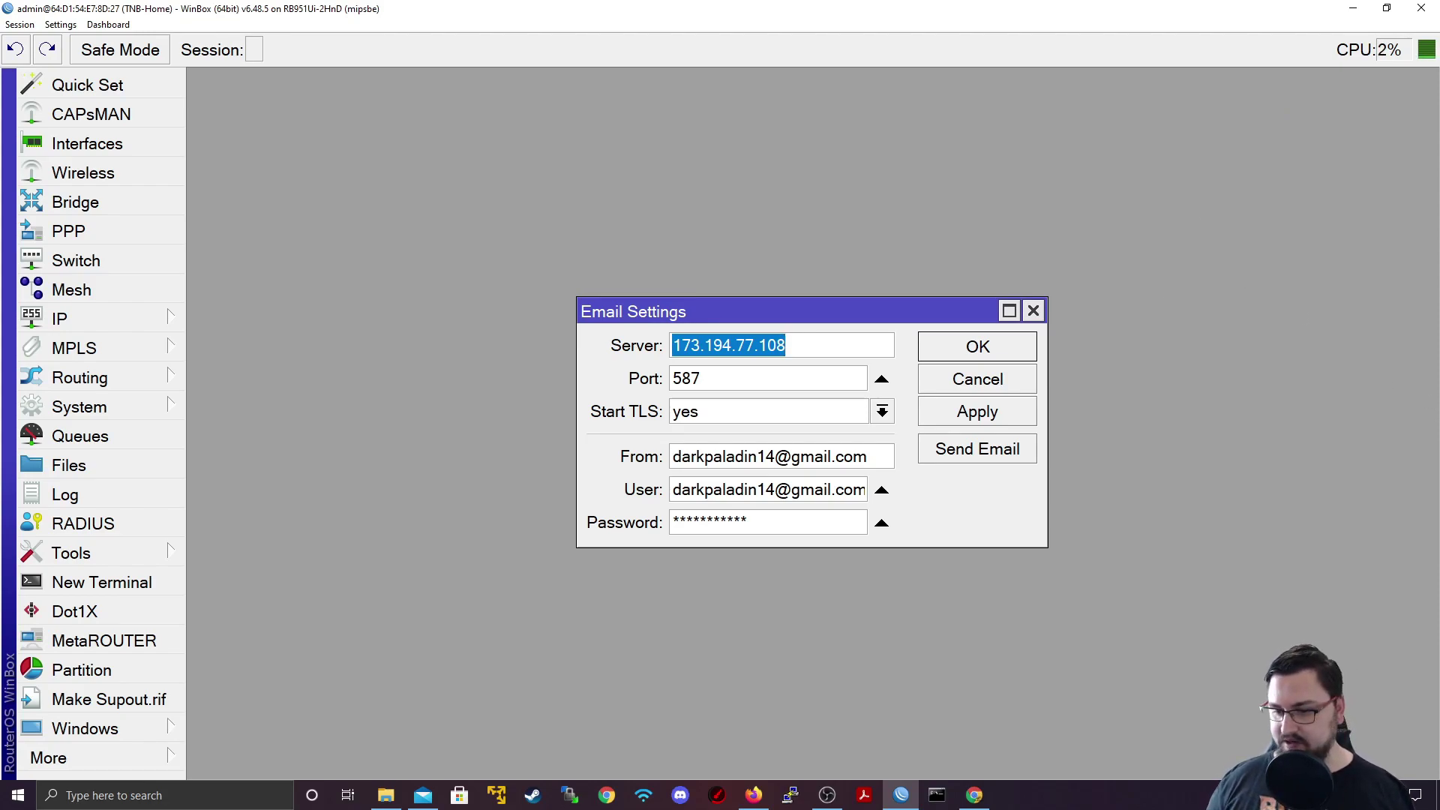
{"action": "key", "text": "alt+Tab"}
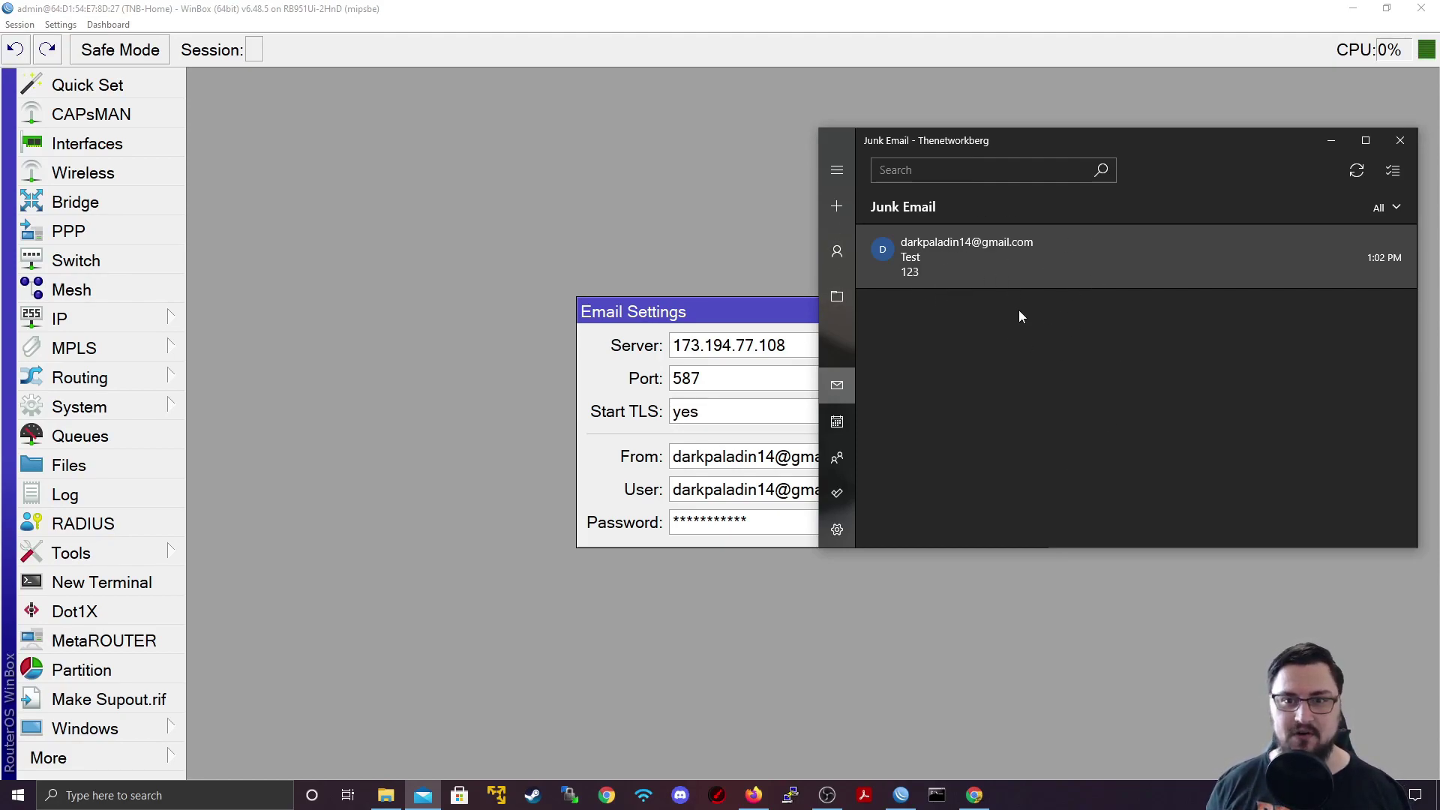
{"action": "left_click", "coordinate": [1328, 141]}
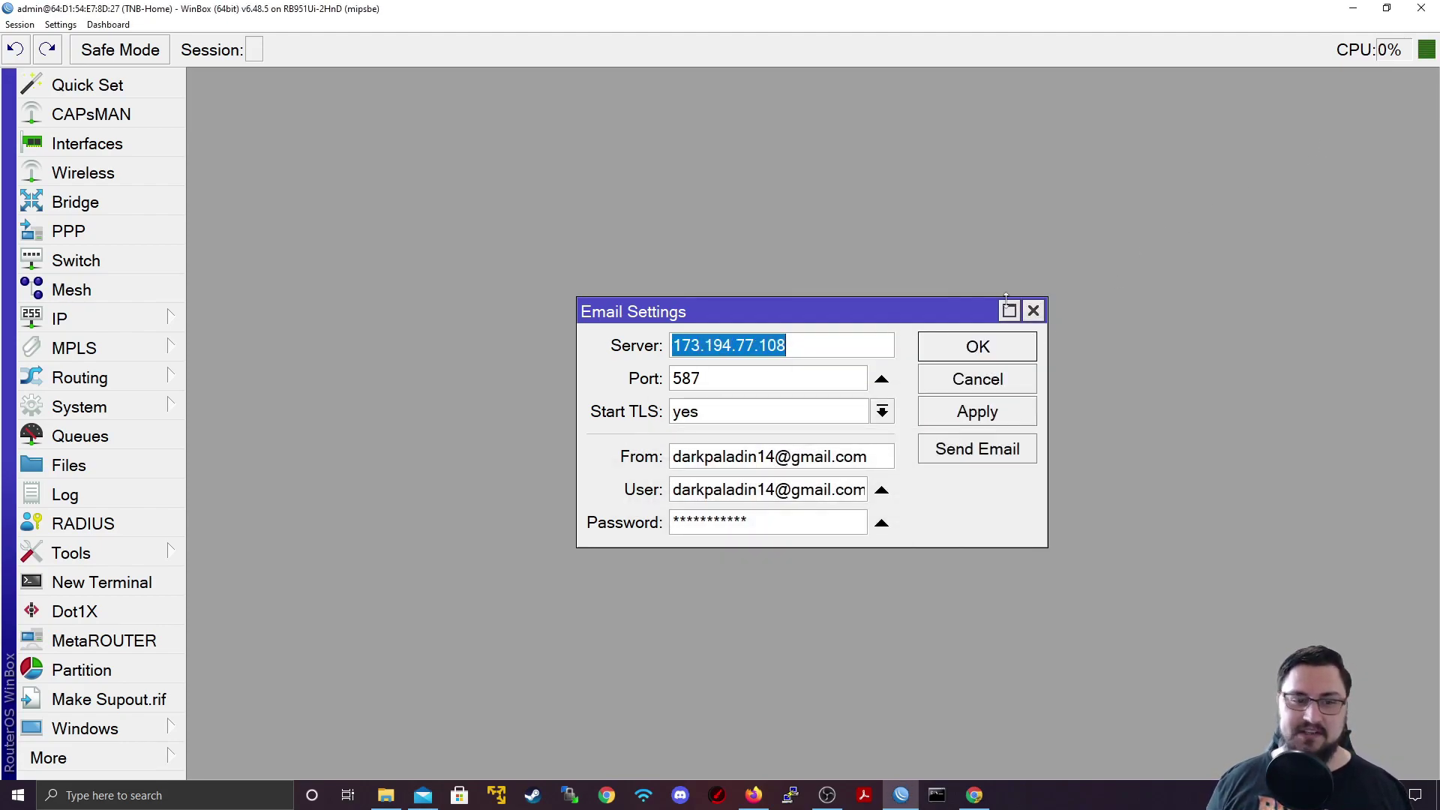
{"action": "left_click", "coordinate": [984, 411]}
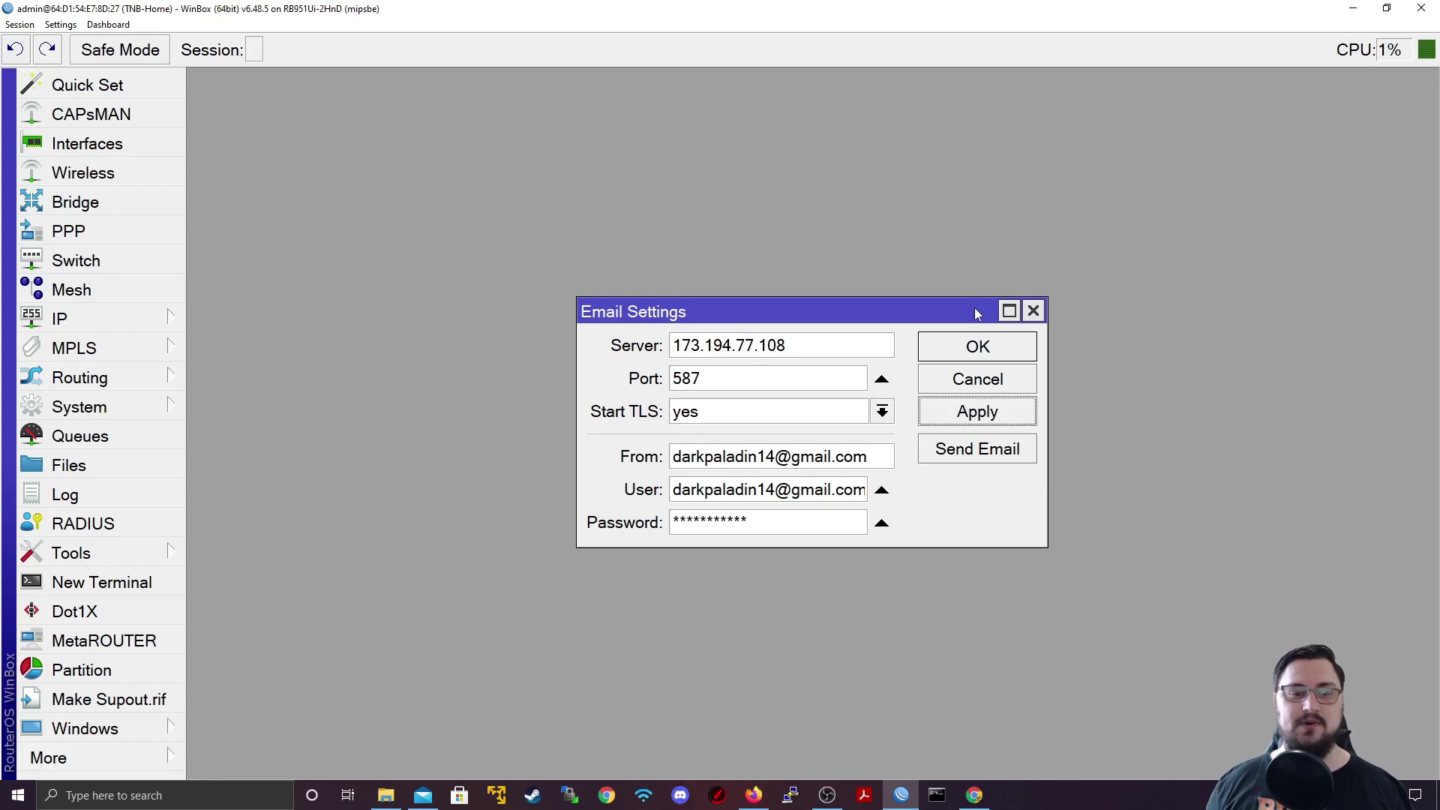
Step: Save and close the email settings, then bring up the Netwatch host list
{"action": "left_click", "coordinate": [974, 335]}
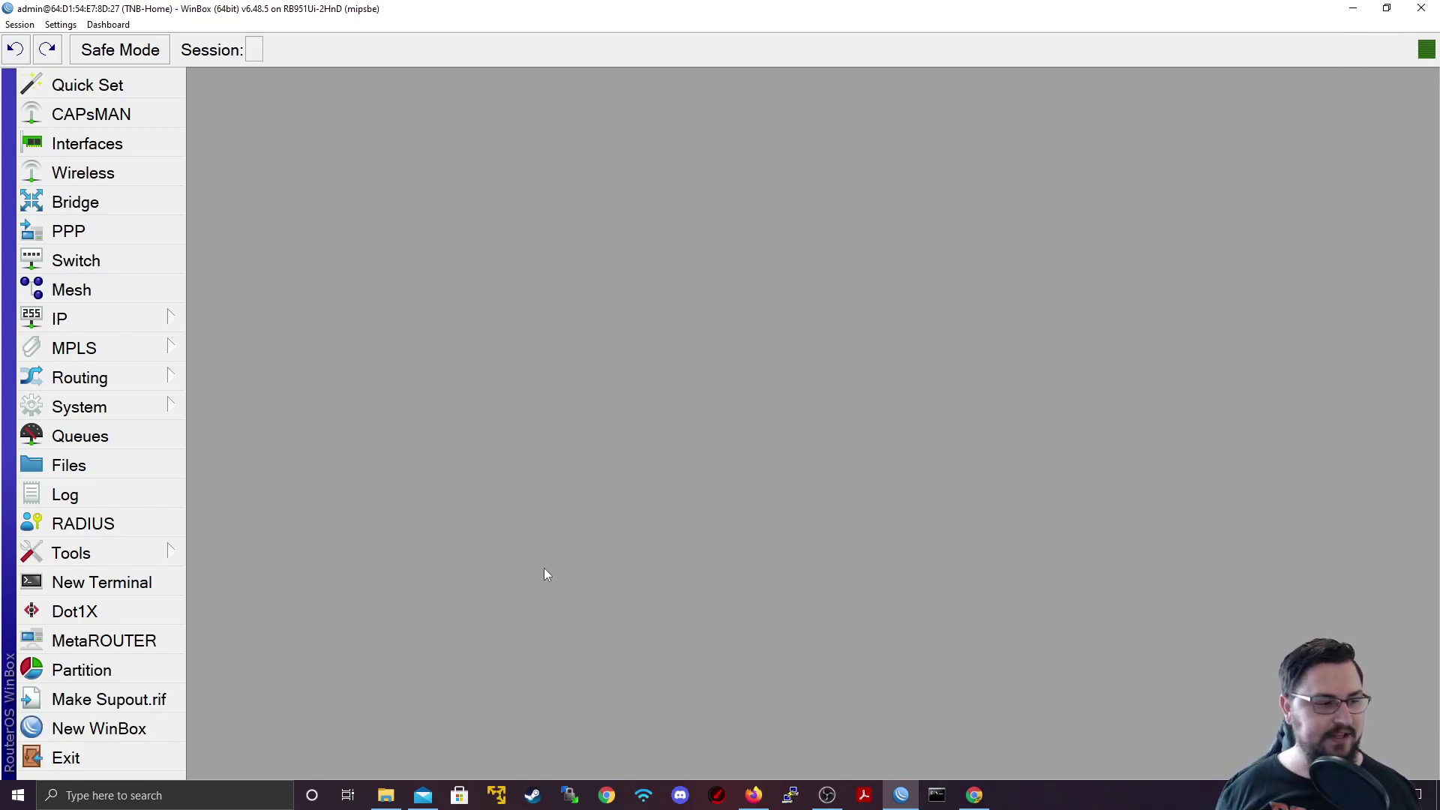
{"action": "left_click", "coordinate": [120, 546]}
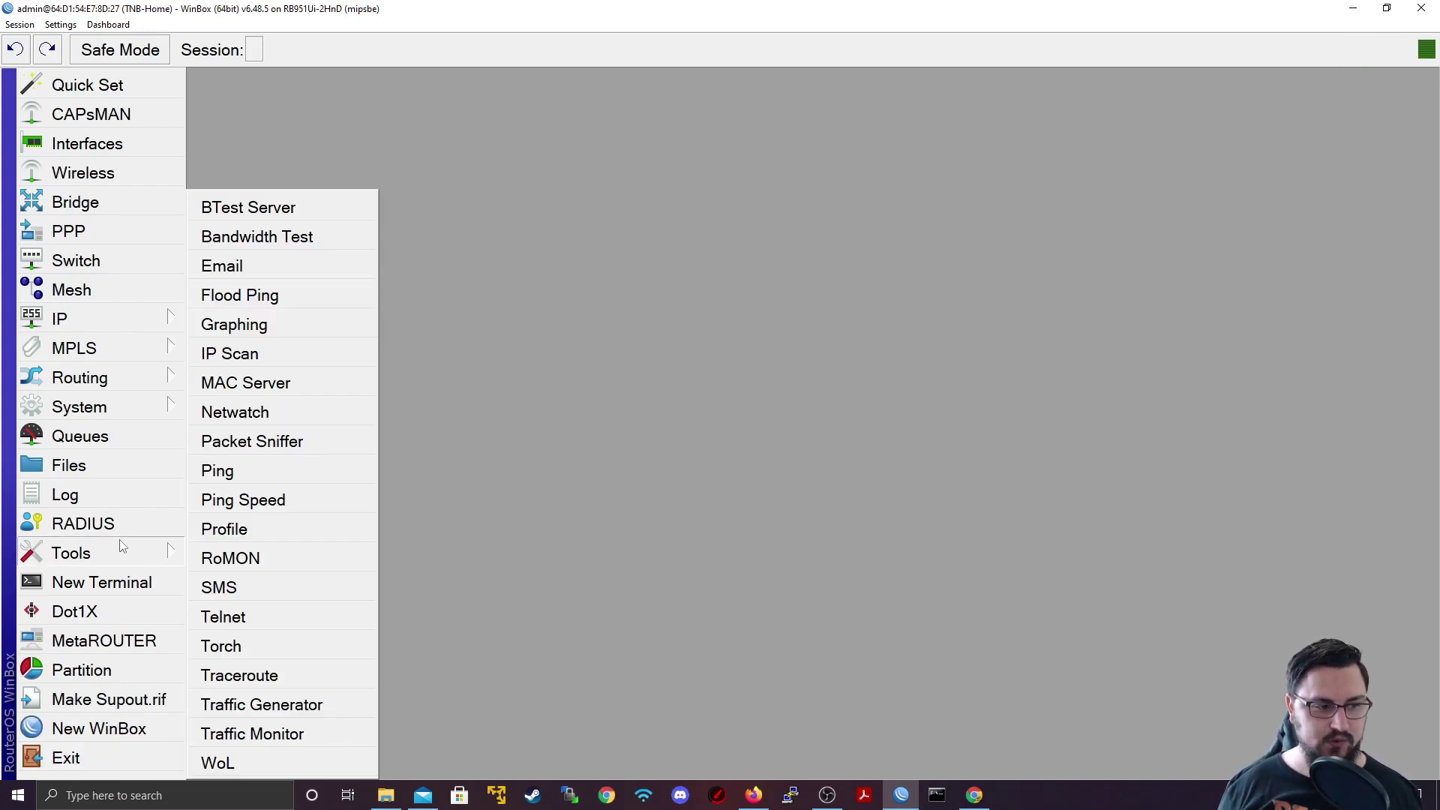
{"action": "left_click", "coordinate": [279, 413]}
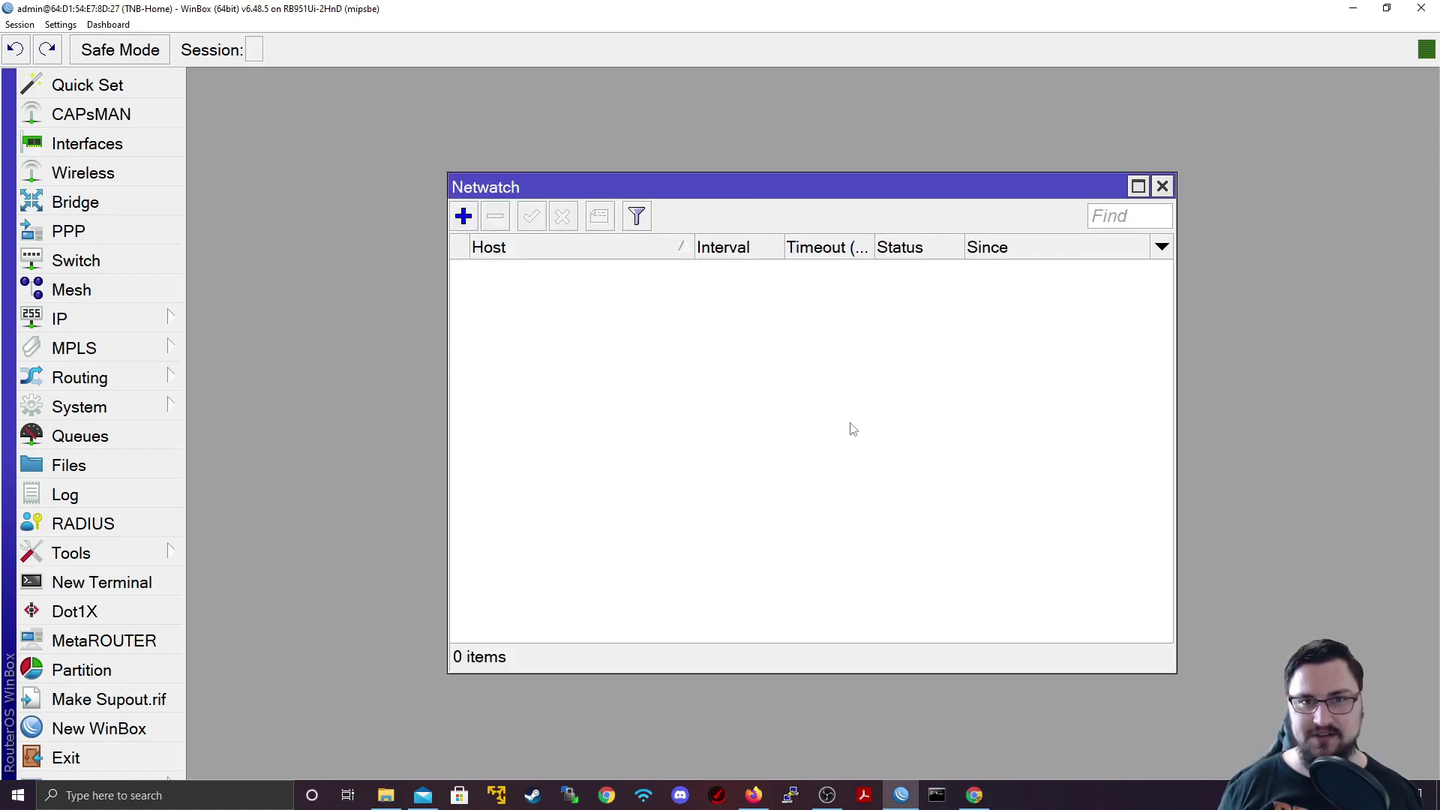
Step: Add a Netwatch host 192.168.0.2 with a check interval of 00:00:10
{"action": "left_click", "coordinate": [467, 222]}
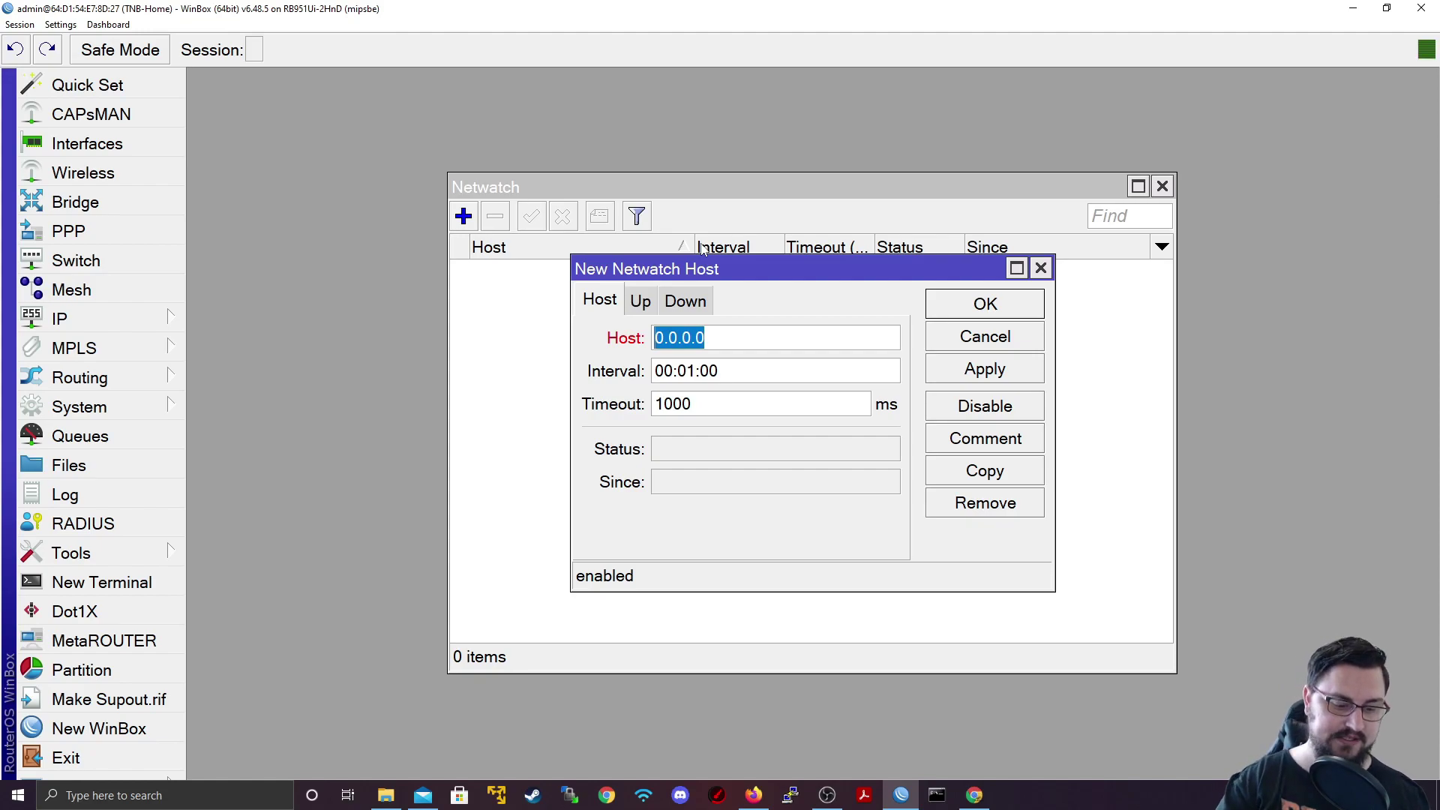
{"action": "type", "text": "192.168."}
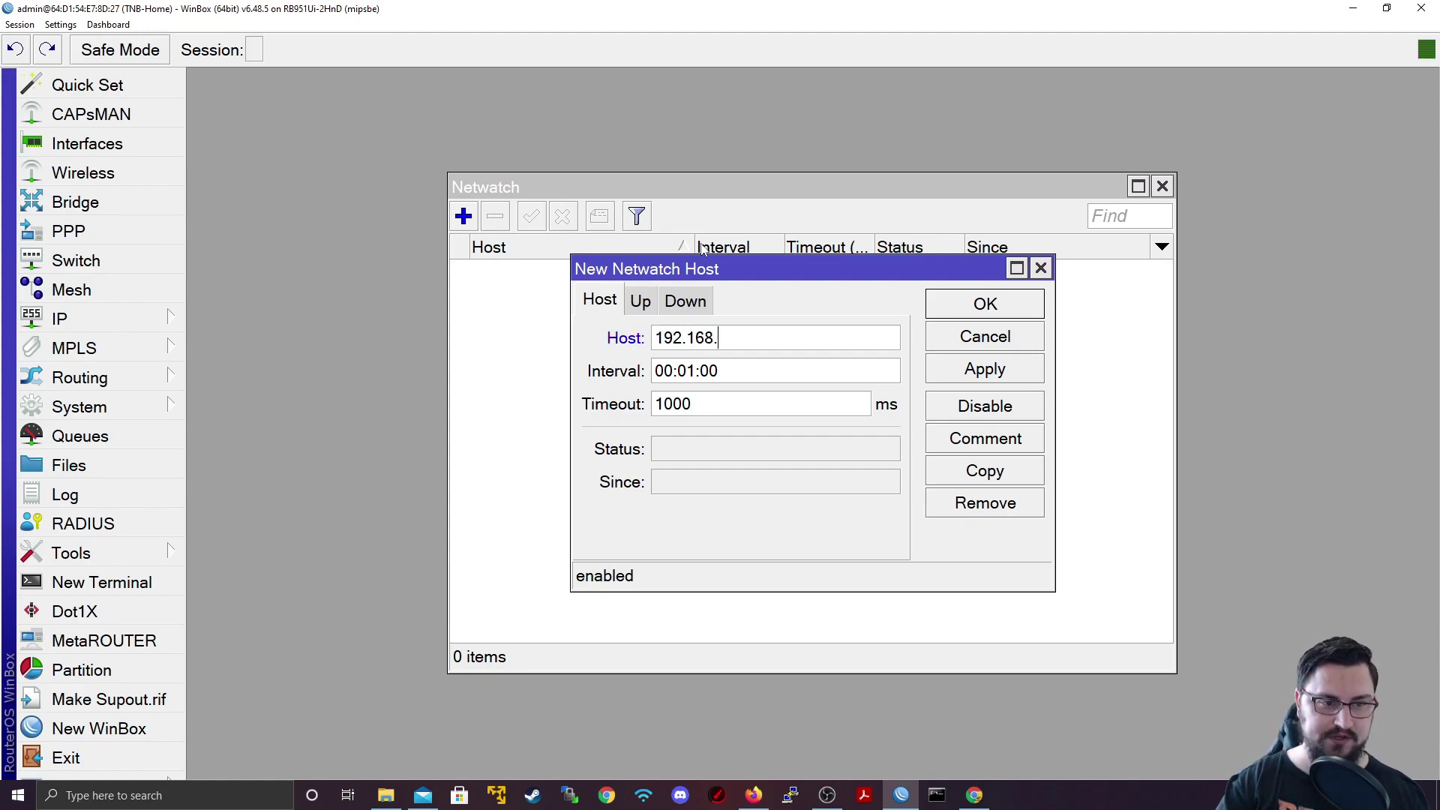
{"action": "type", "text": "0.2"}
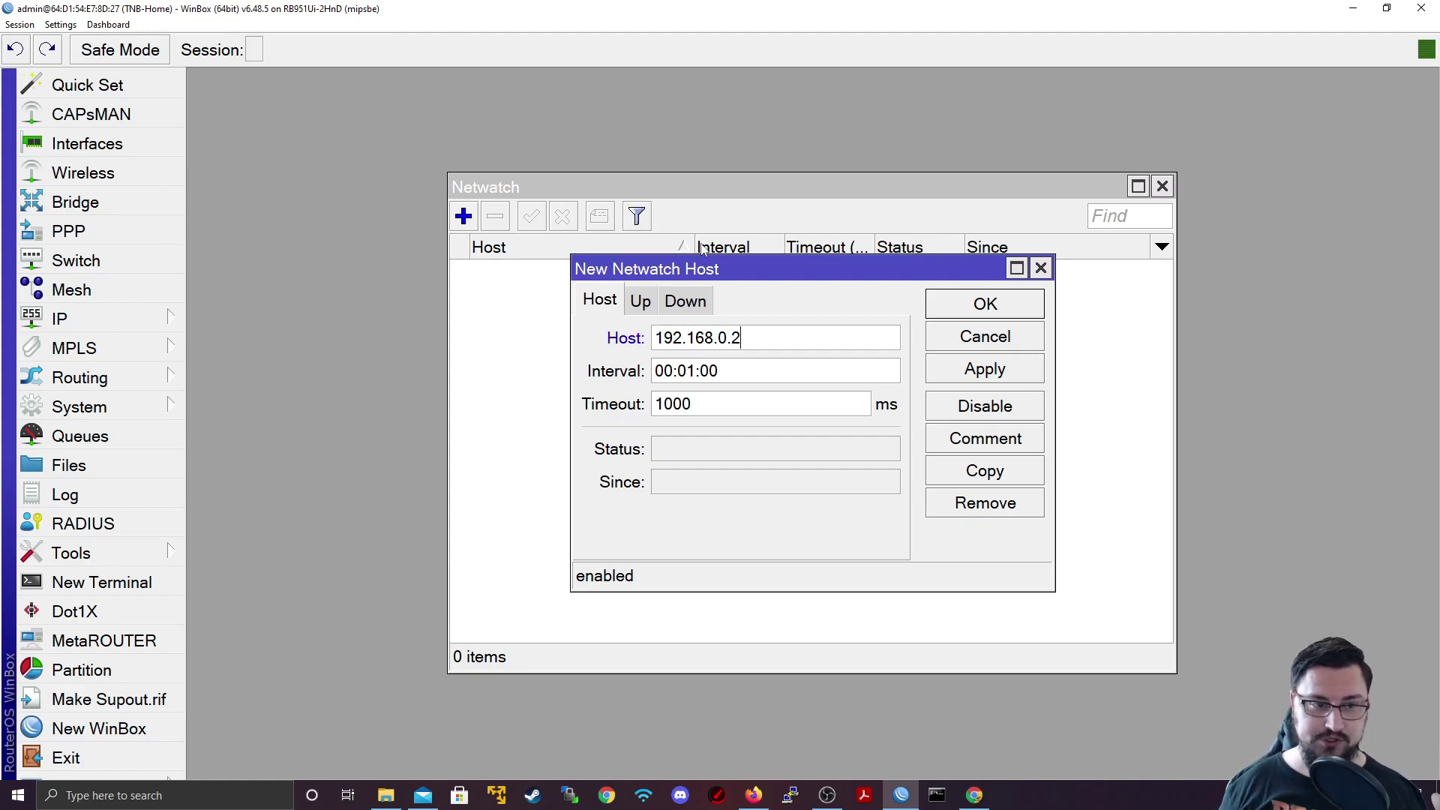
{"action": "left_click", "coordinate": [721, 374]}
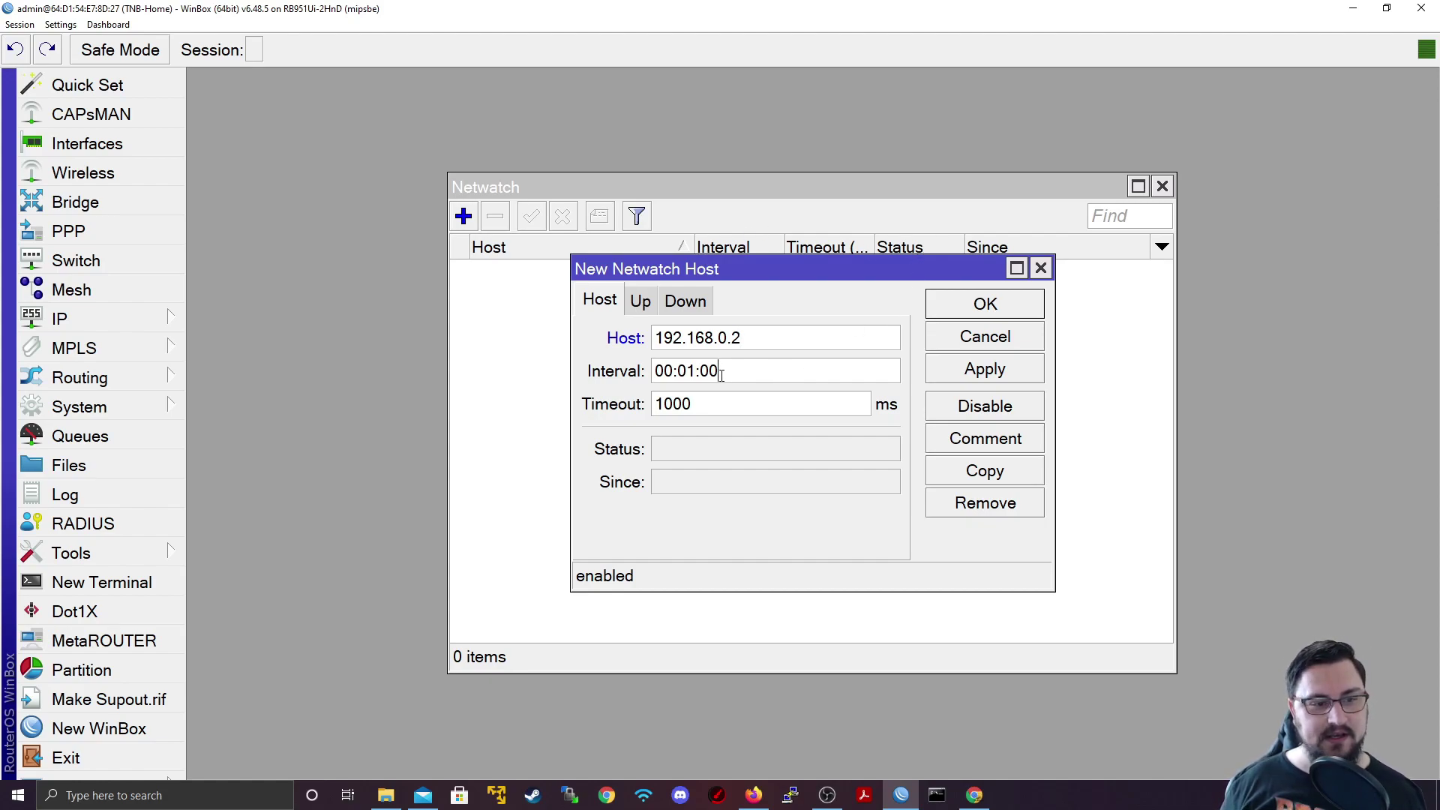
{"action": "left_click", "coordinate": [697, 373]}
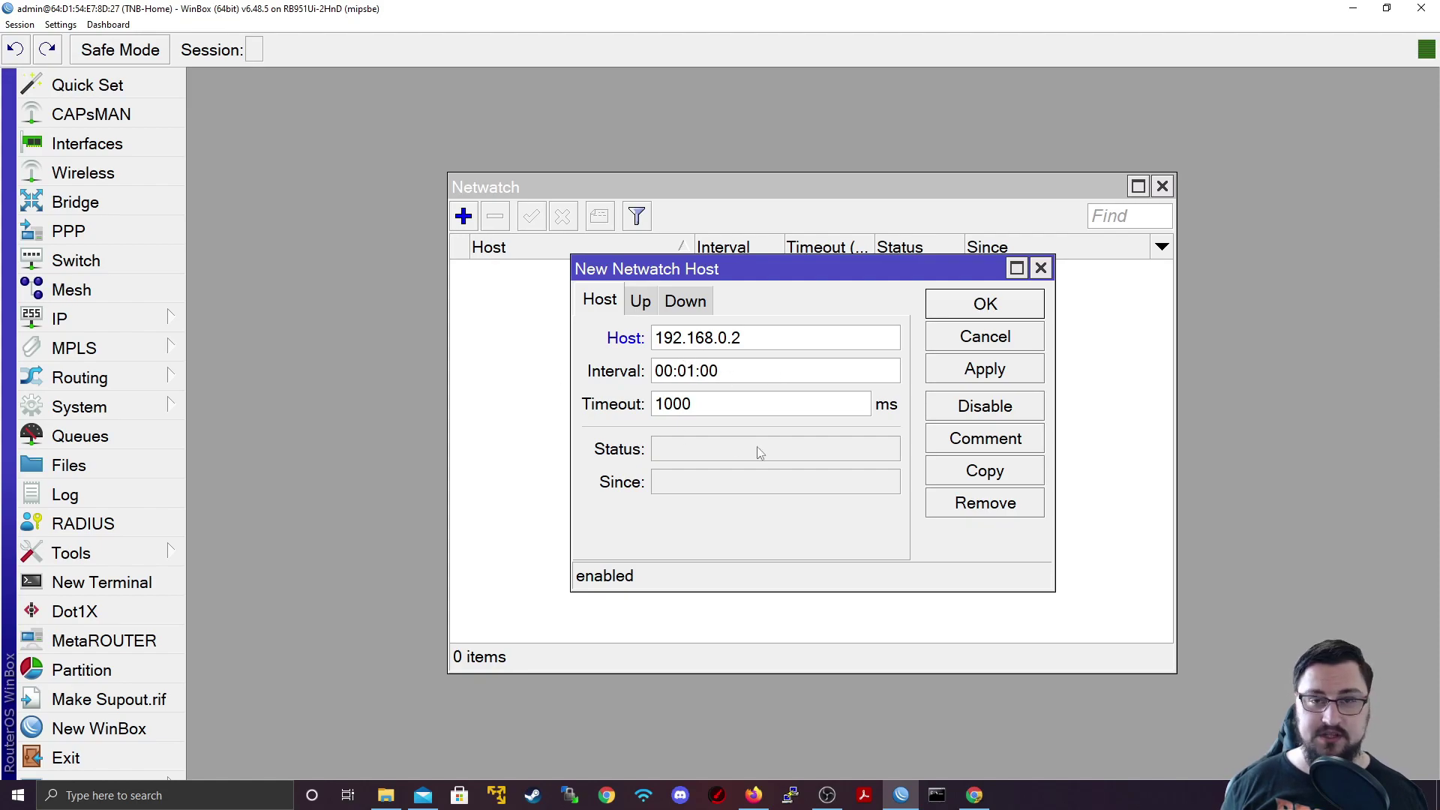
{"action": "key", "text": "BackSpace"}
{"action": "type", "text": "0"}
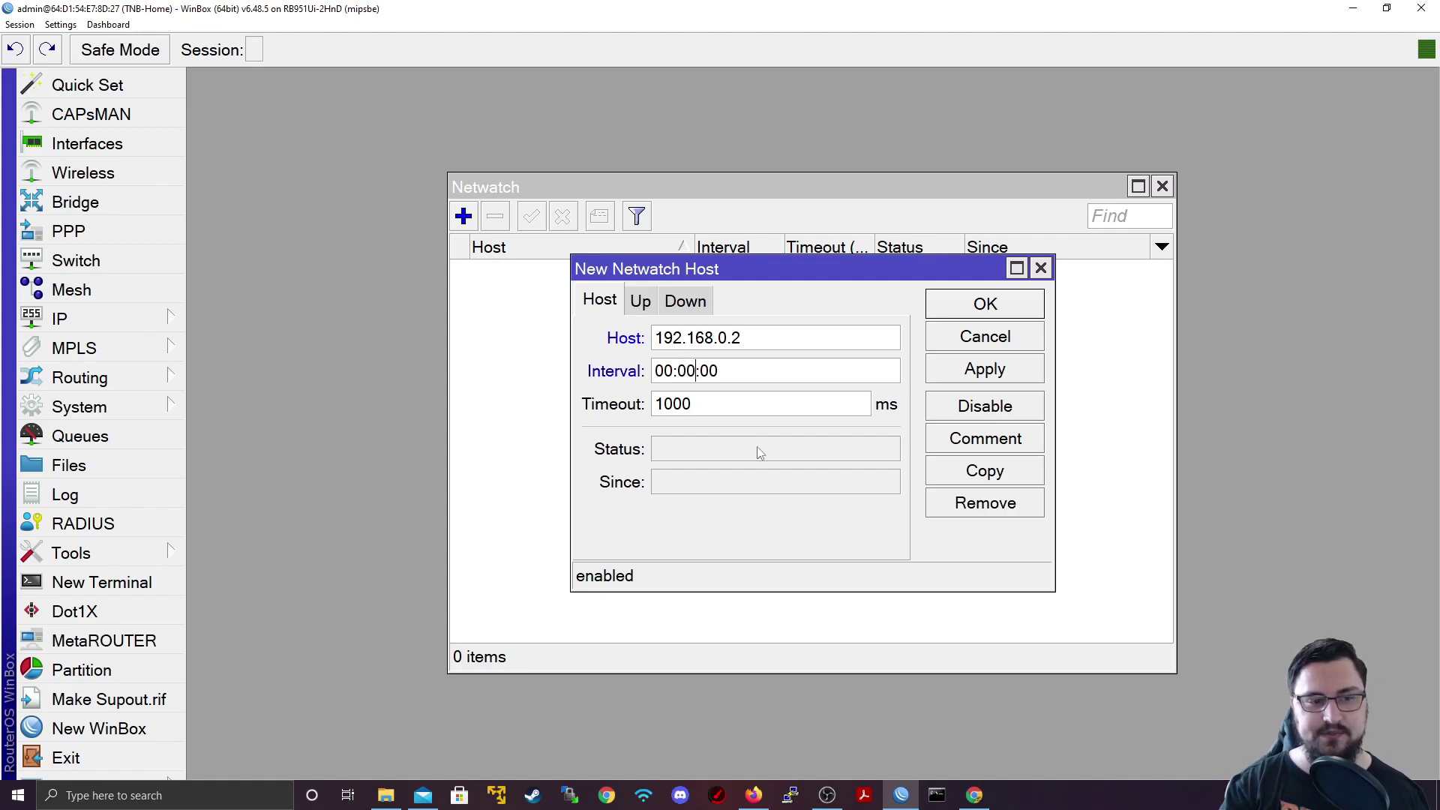
{"action": "key", "text": "BackSpace"}
{"action": "type", "text": "1"}
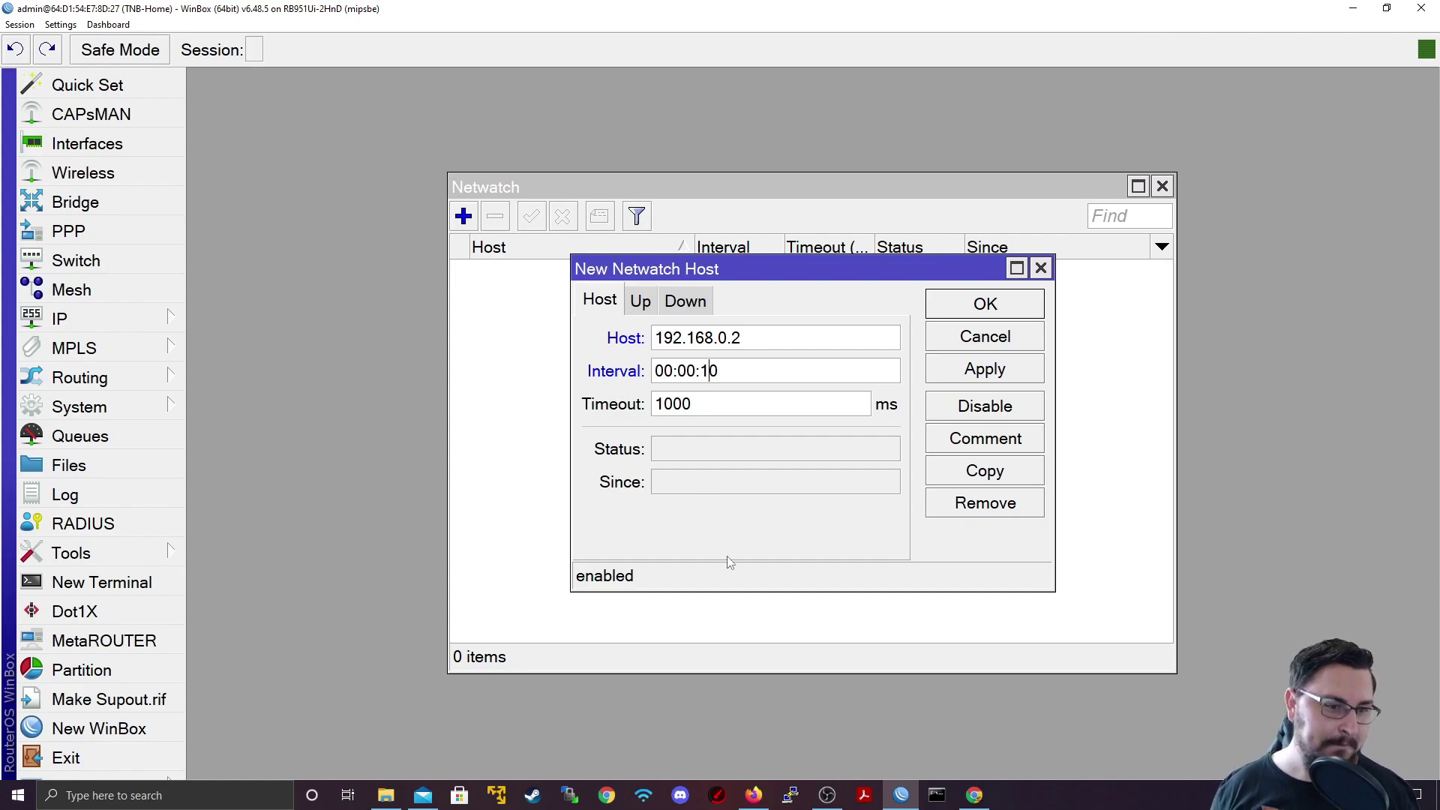
{"action": "key", "text": "Tab"}
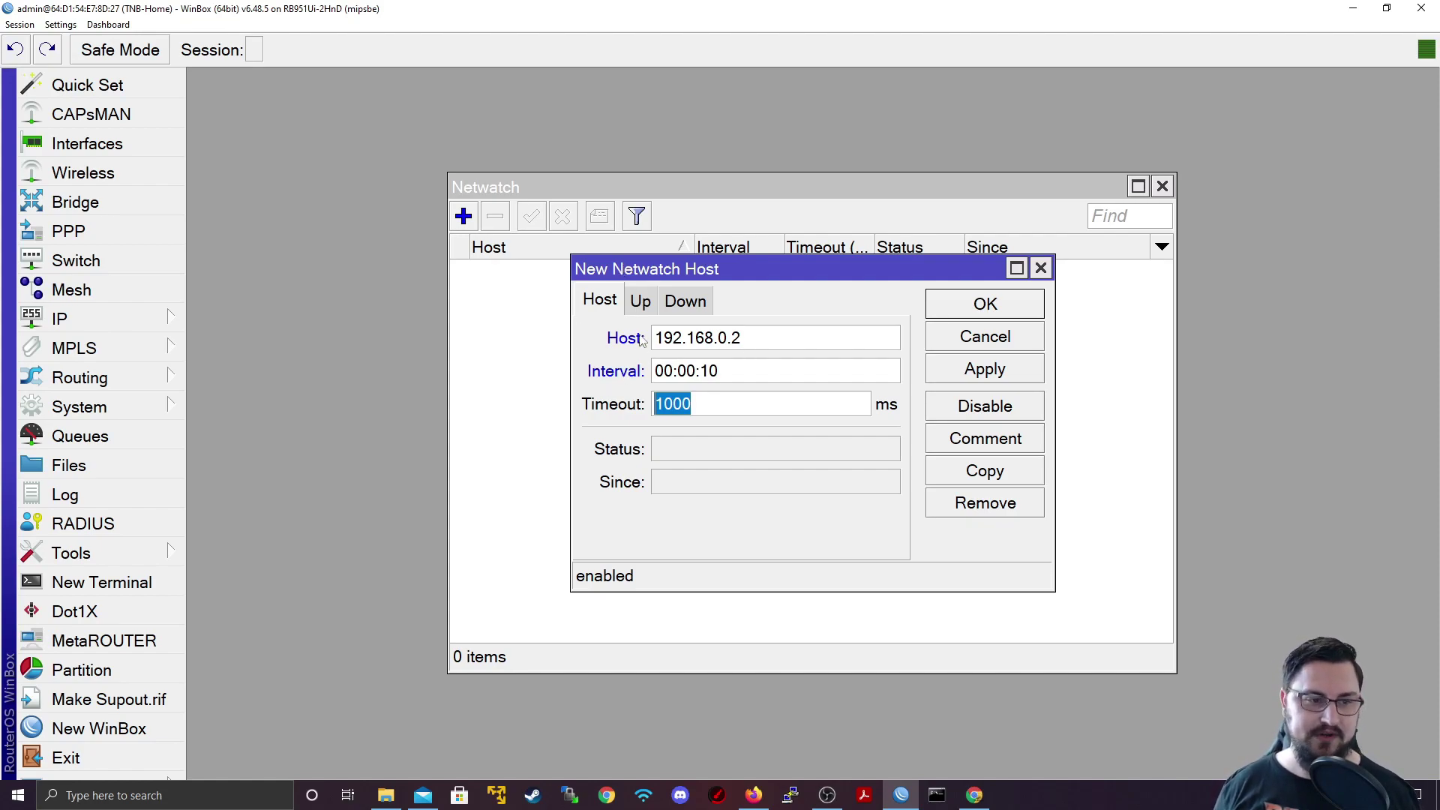
Step: Give host 192.168.0.2 an On Down script of 'beep', save it, and open Interfaces
{"action": "left_click", "coordinate": [640, 304]}
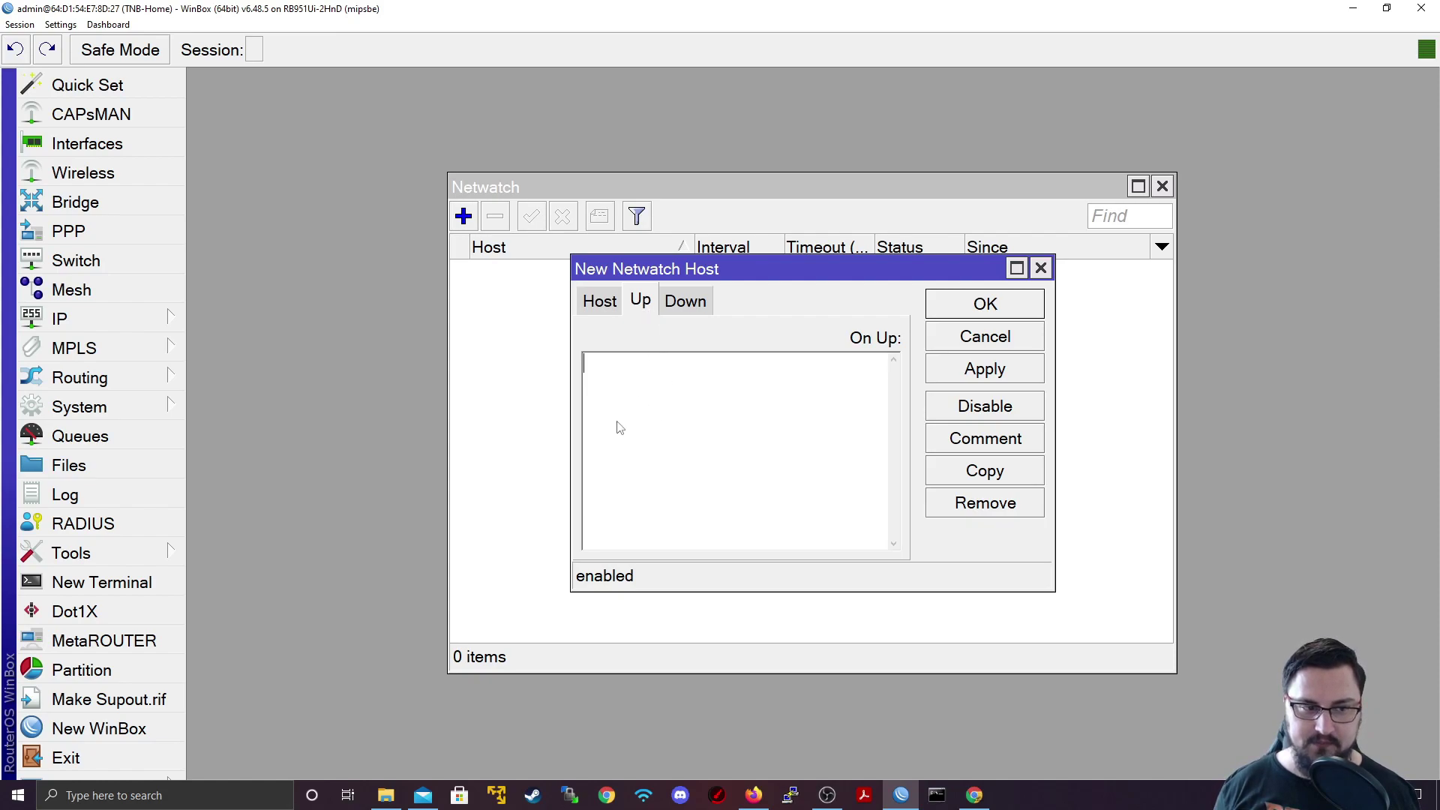
{"action": "left_click", "coordinate": [691, 300]}
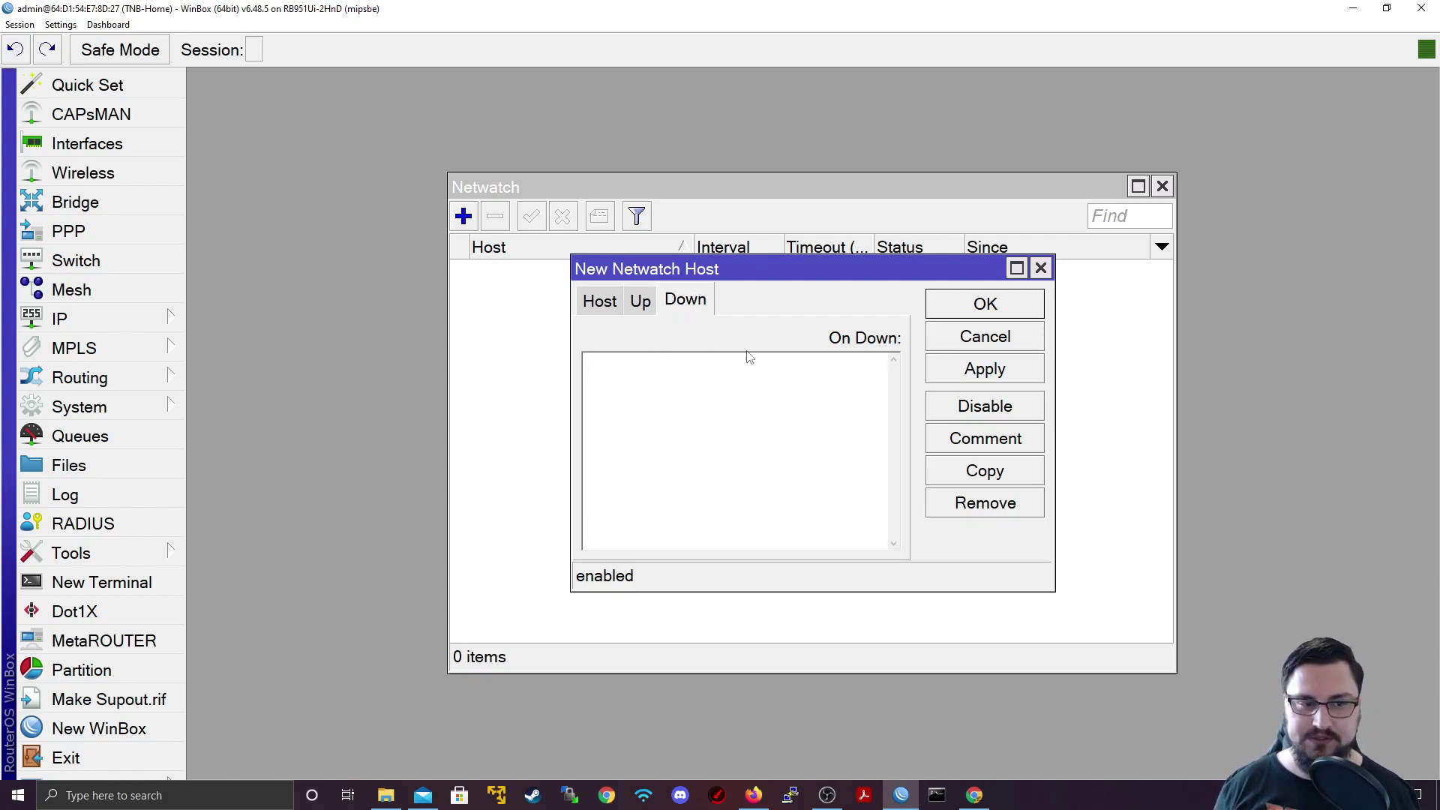
{"action": "left_click", "coordinate": [710, 435]}
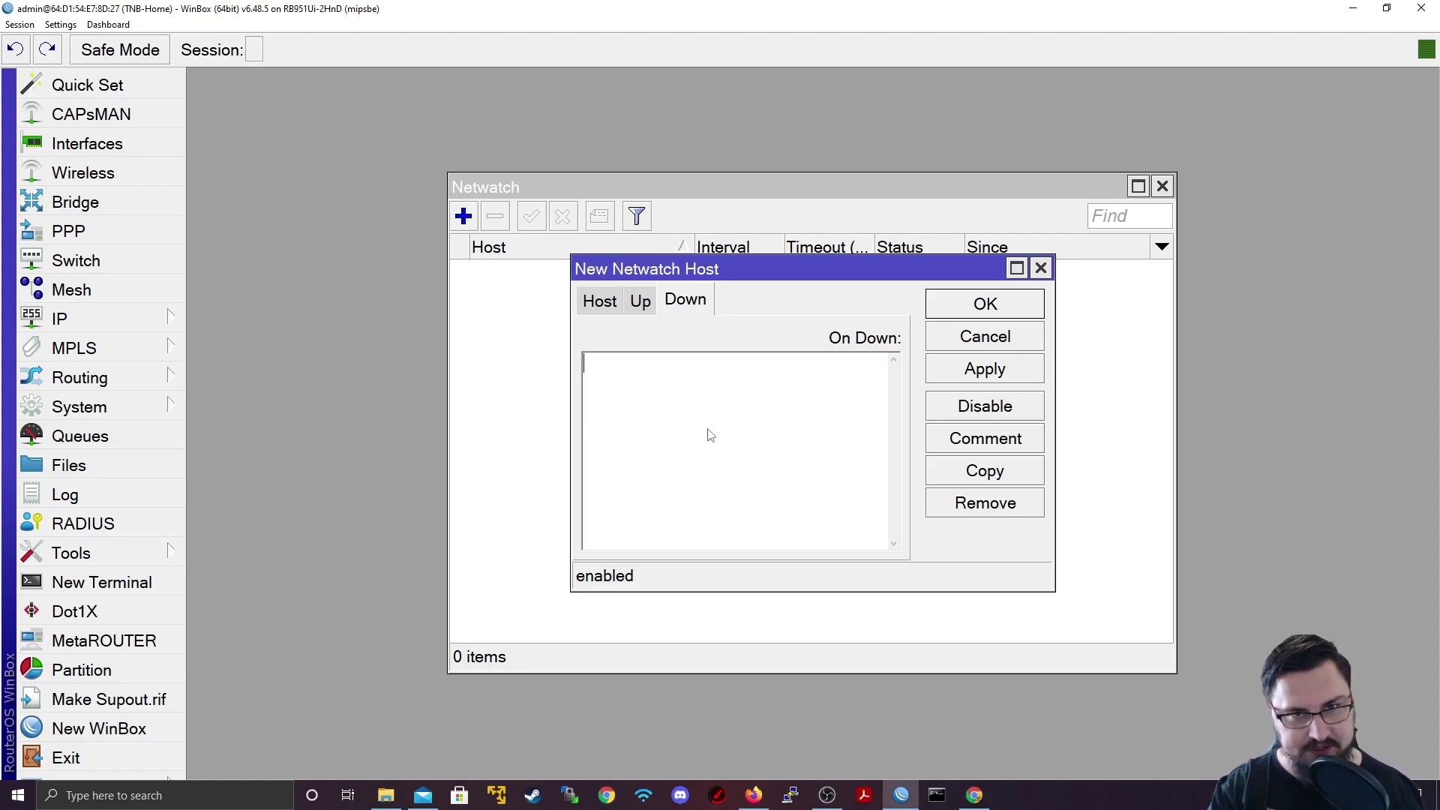
{"action": "type", "text": "beep"}
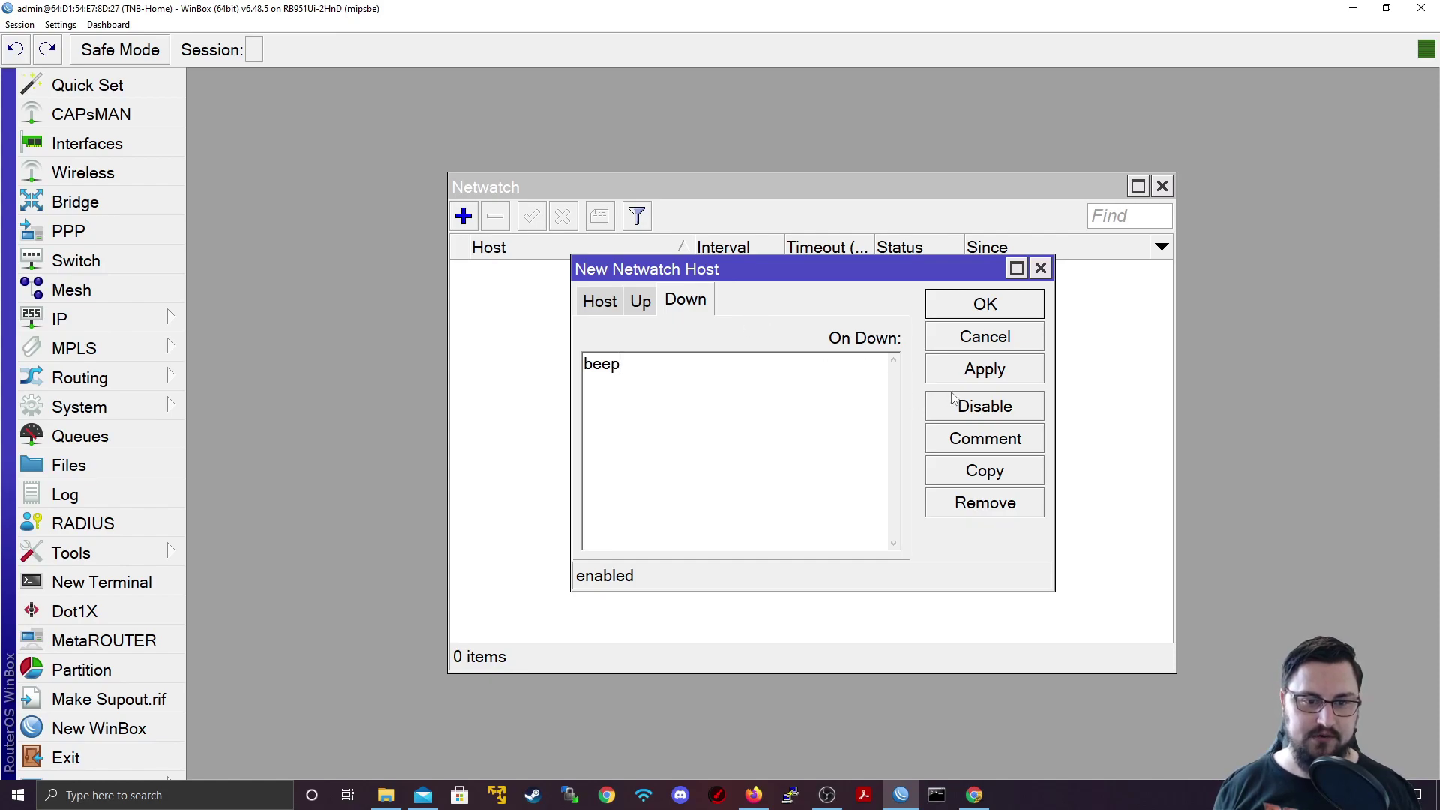
{"action": "left_click", "coordinate": [962, 372]}
{"action": "left_click", "coordinate": [982, 306]}
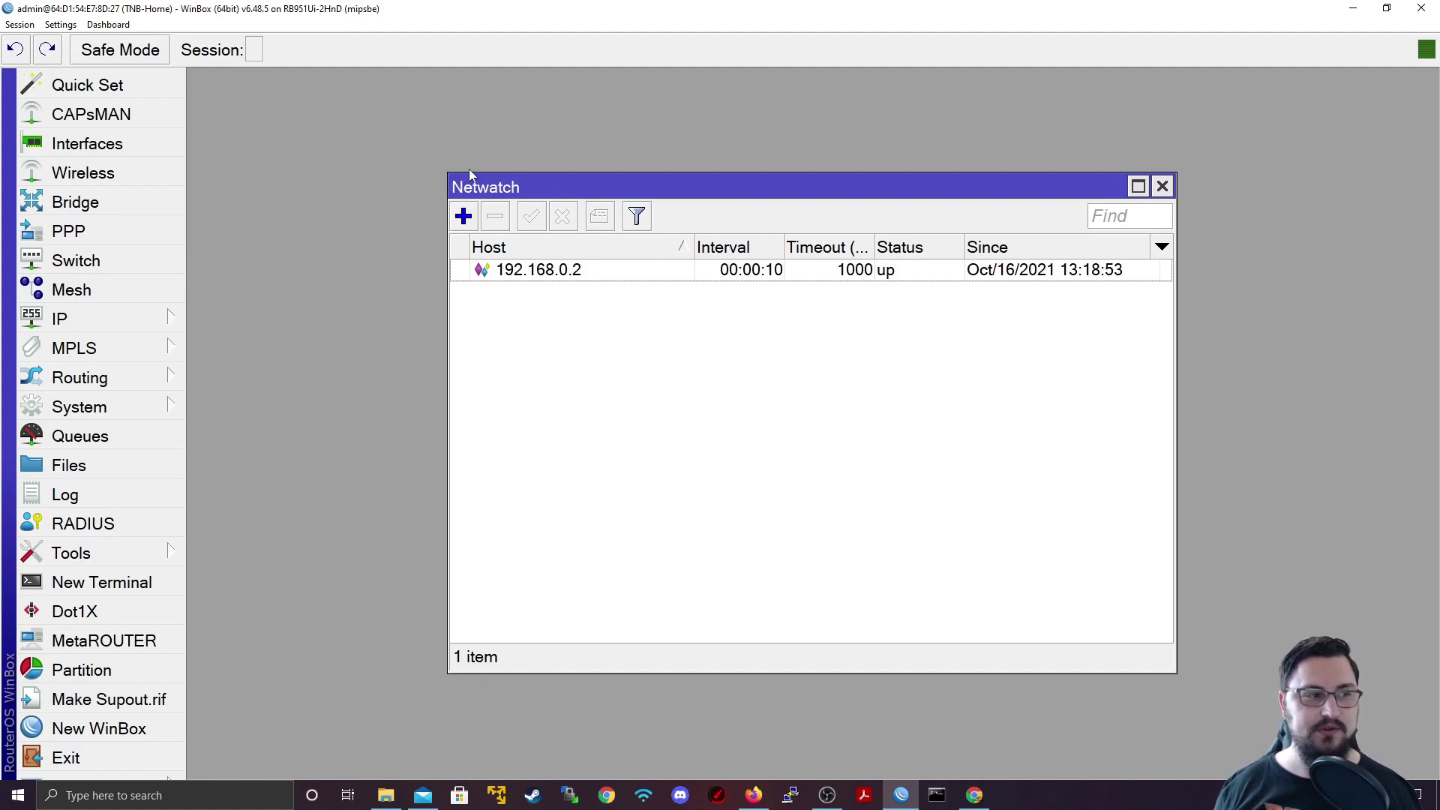
{"action": "left_click", "coordinate": [84, 144]}
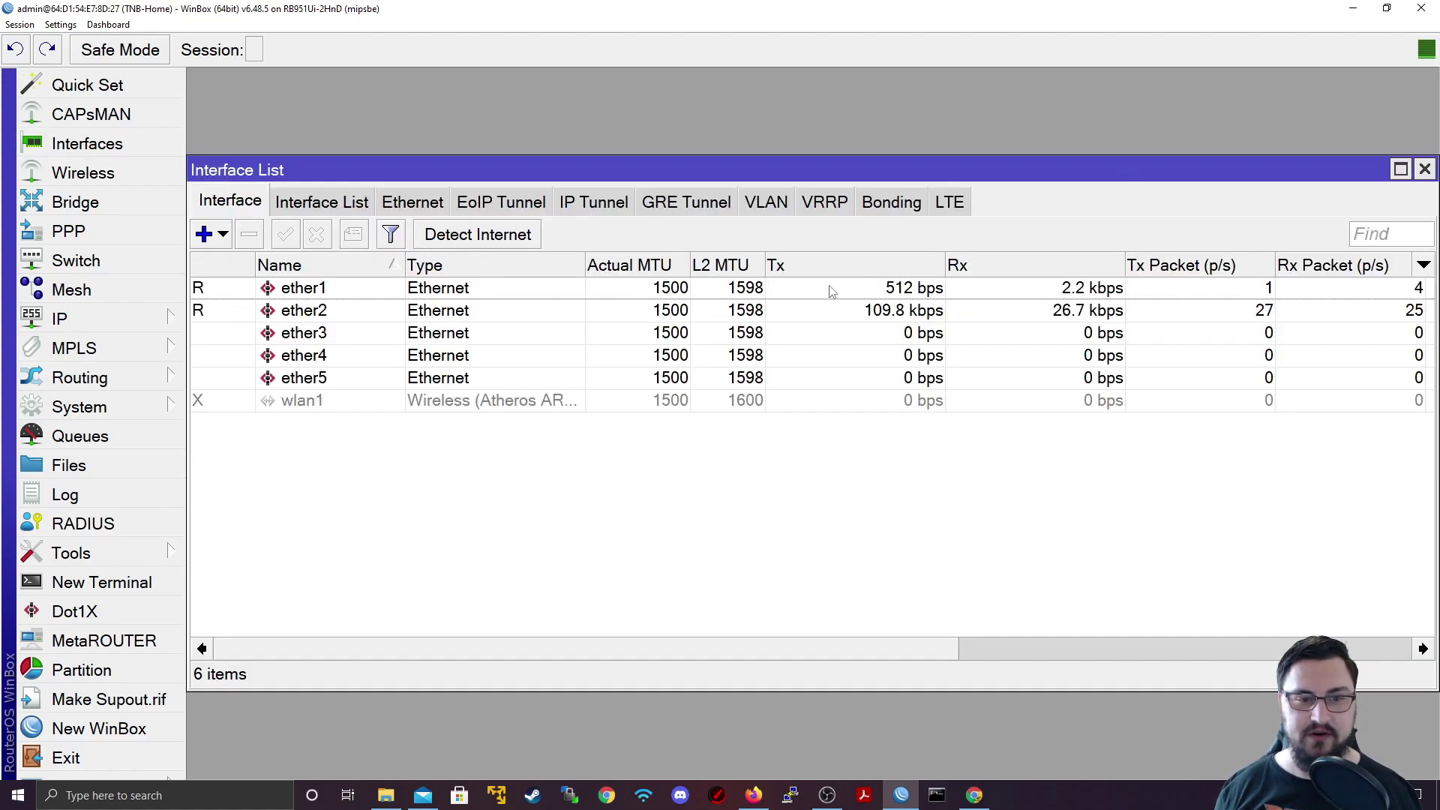
Step: Select ether2 and close the Interface List window
{"action": "left_click", "coordinate": [714, 309]}
{"action": "left_click", "coordinate": [1424, 169]}
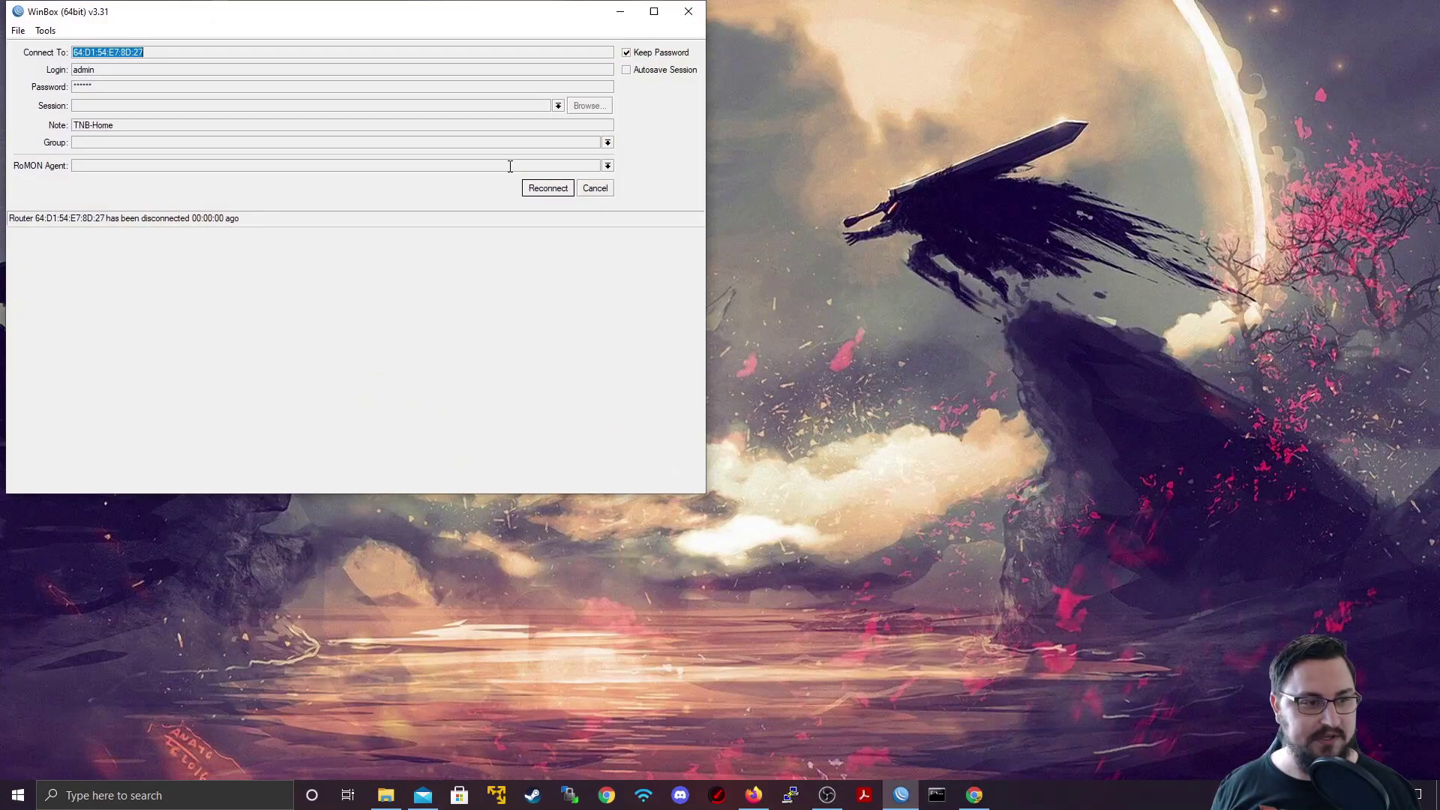
Step: Reconnect to the router, maximize the session window, and open the Tools menu
{"action": "left_click", "coordinate": [528, 189]}
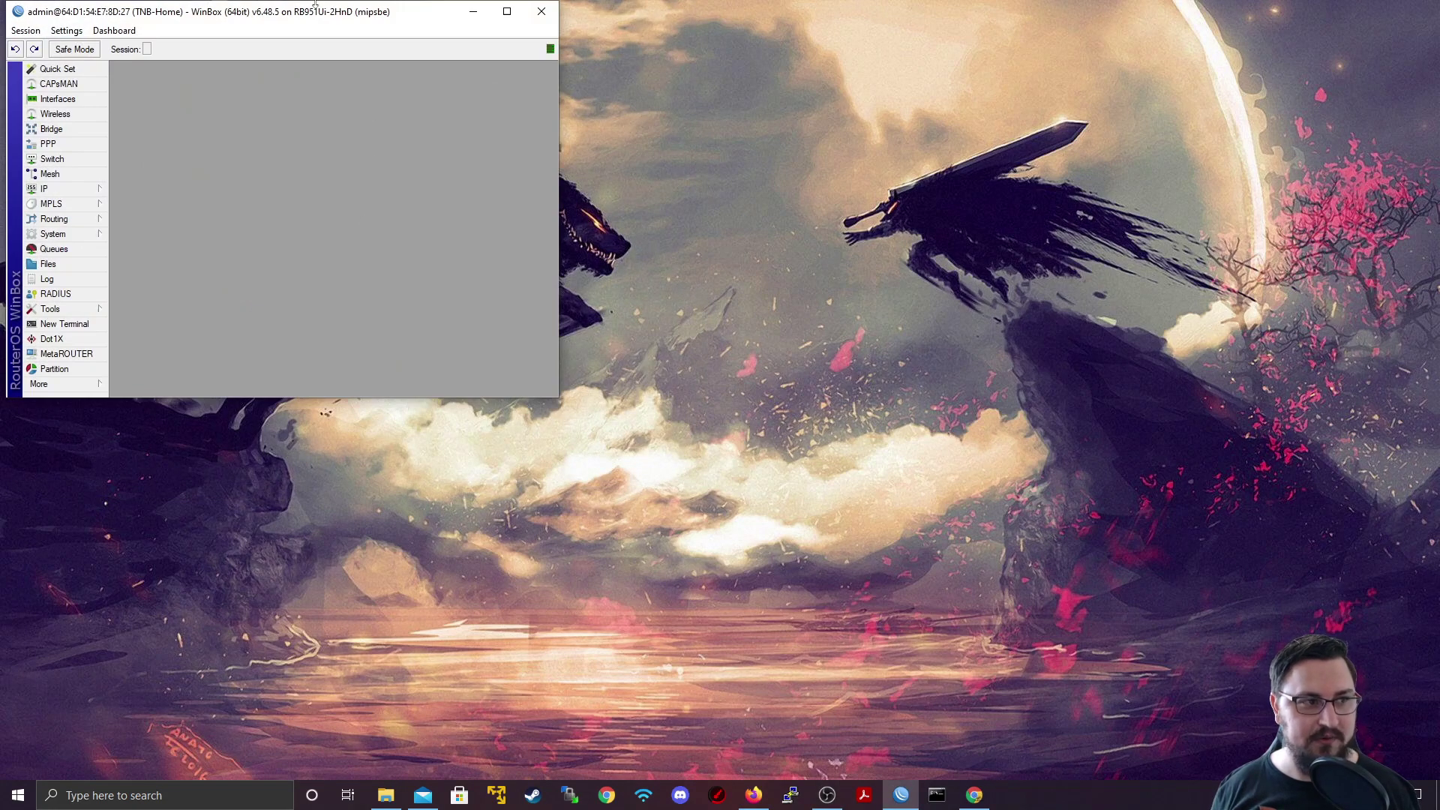
{"action": "double_click", "coordinate": [315, 6]}
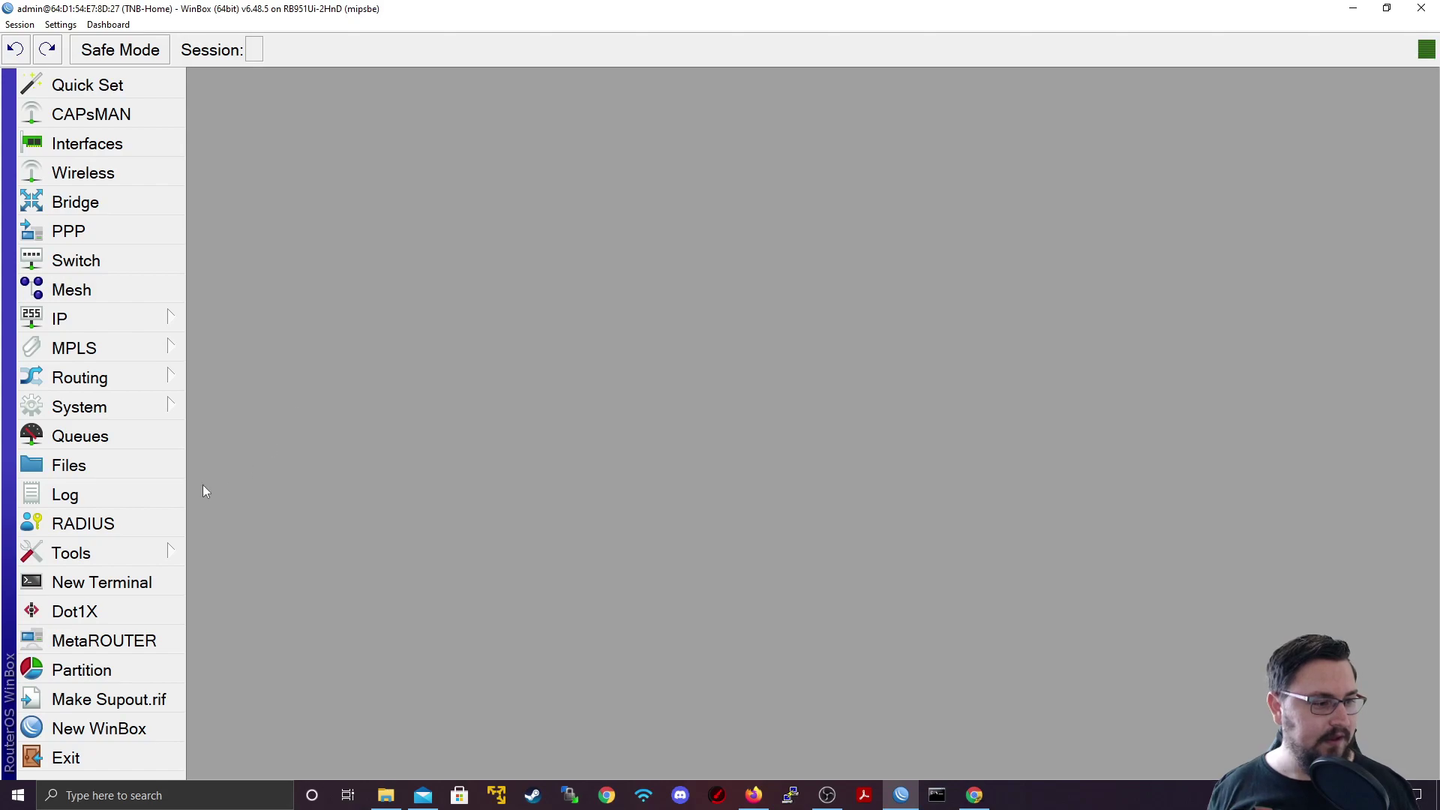
{"action": "left_click", "coordinate": [167, 553]}
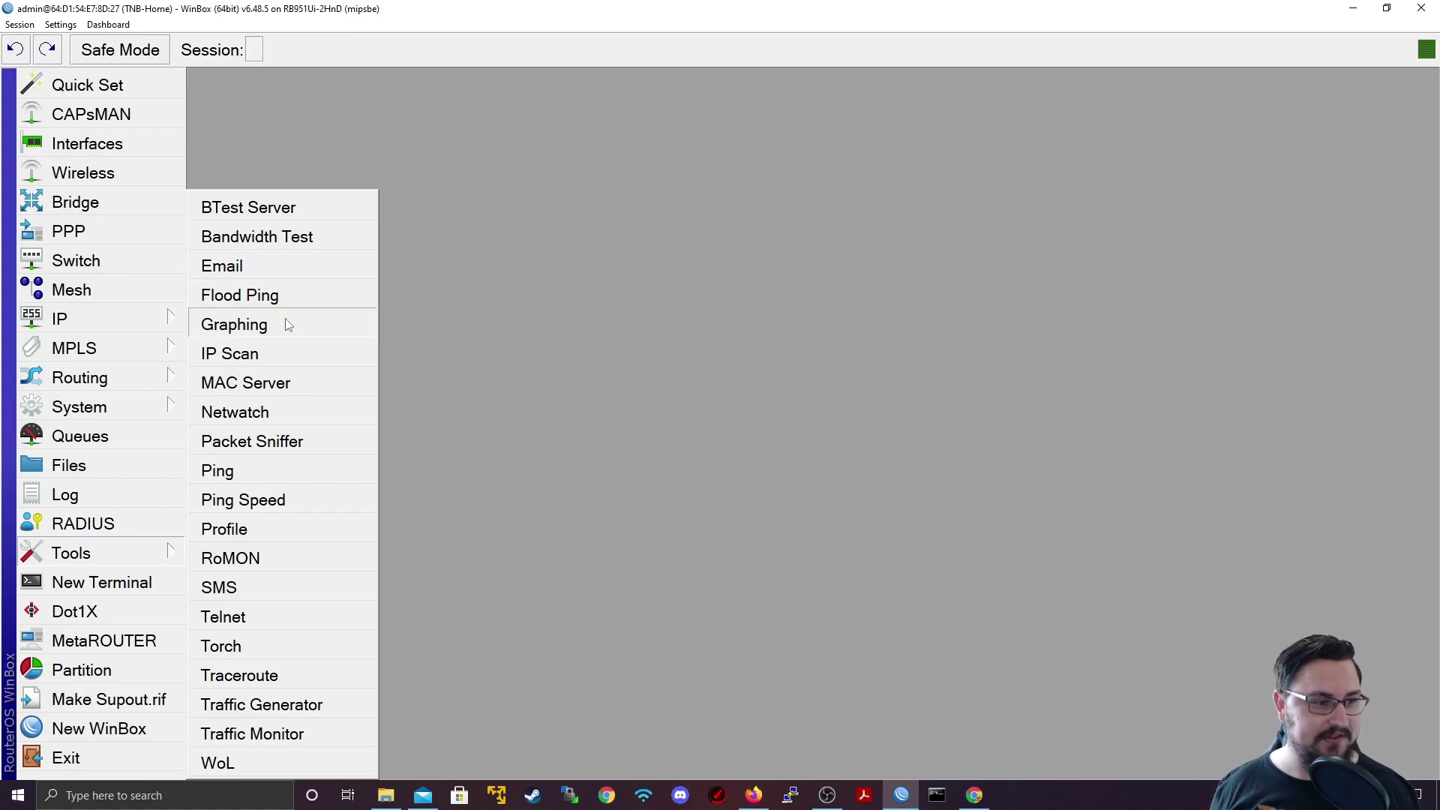
Step: Open Netwatch host 192.168.0.2 and delete 'beep' from its On Down script
{"action": "left_click", "coordinate": [284, 414]}
{"action": "left_click", "coordinate": [613, 279]}
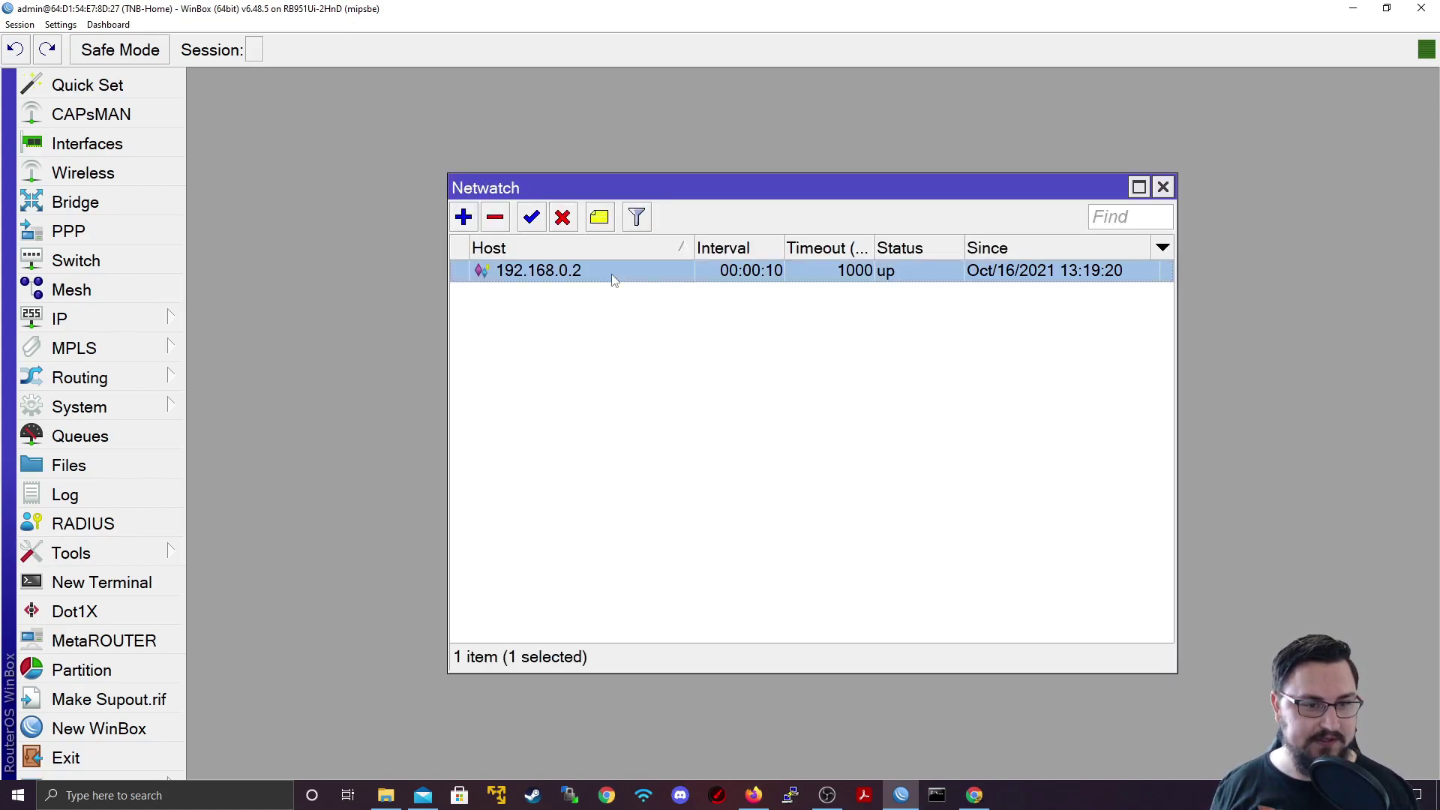
{"action": "double_click", "coordinate": [614, 279]}
{"action": "left_click", "coordinate": [685, 300]}
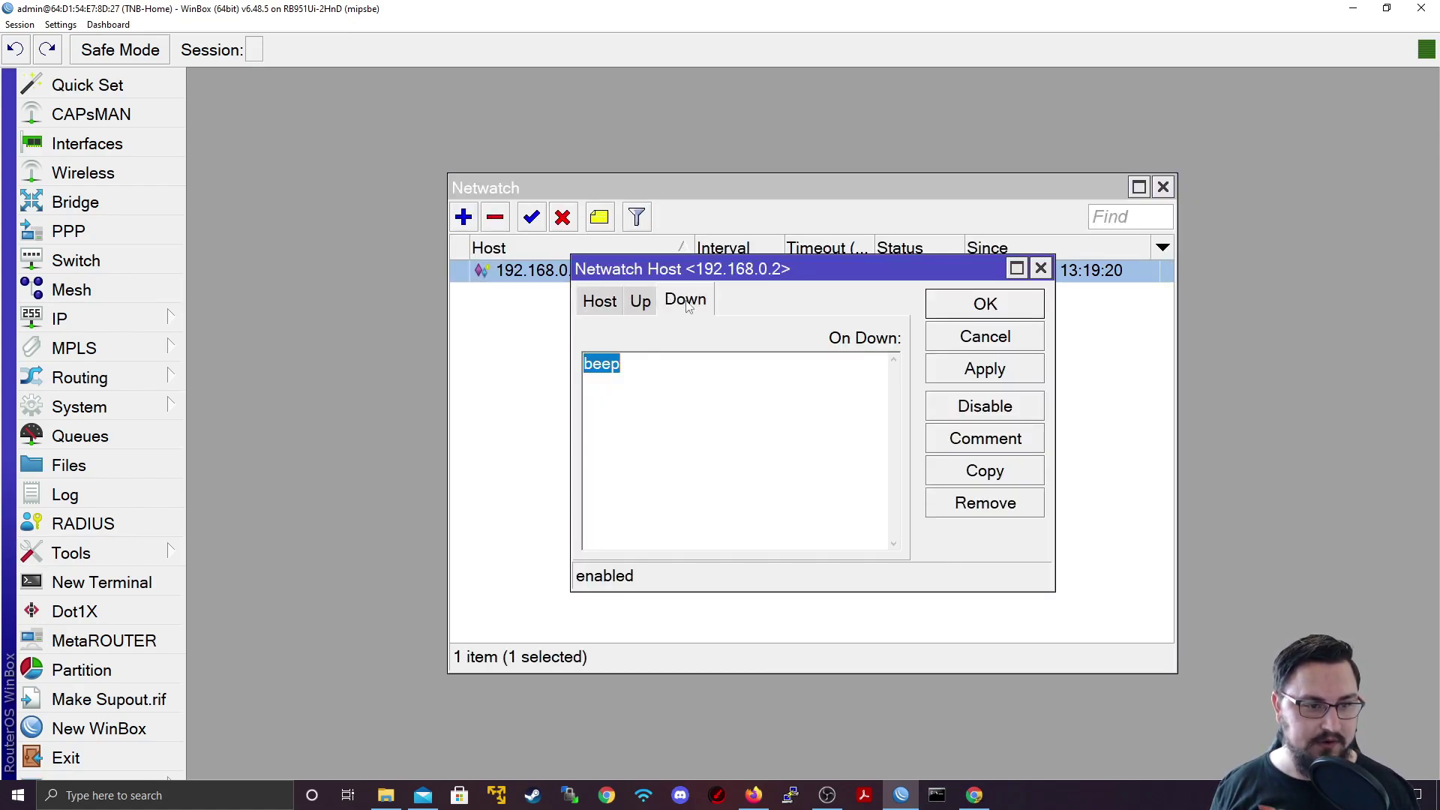
{"action": "left_click", "coordinate": [631, 384]}
{"action": "double_click", "coordinate": [600, 364]}
{"action": "key", "text": "BackSpace"}
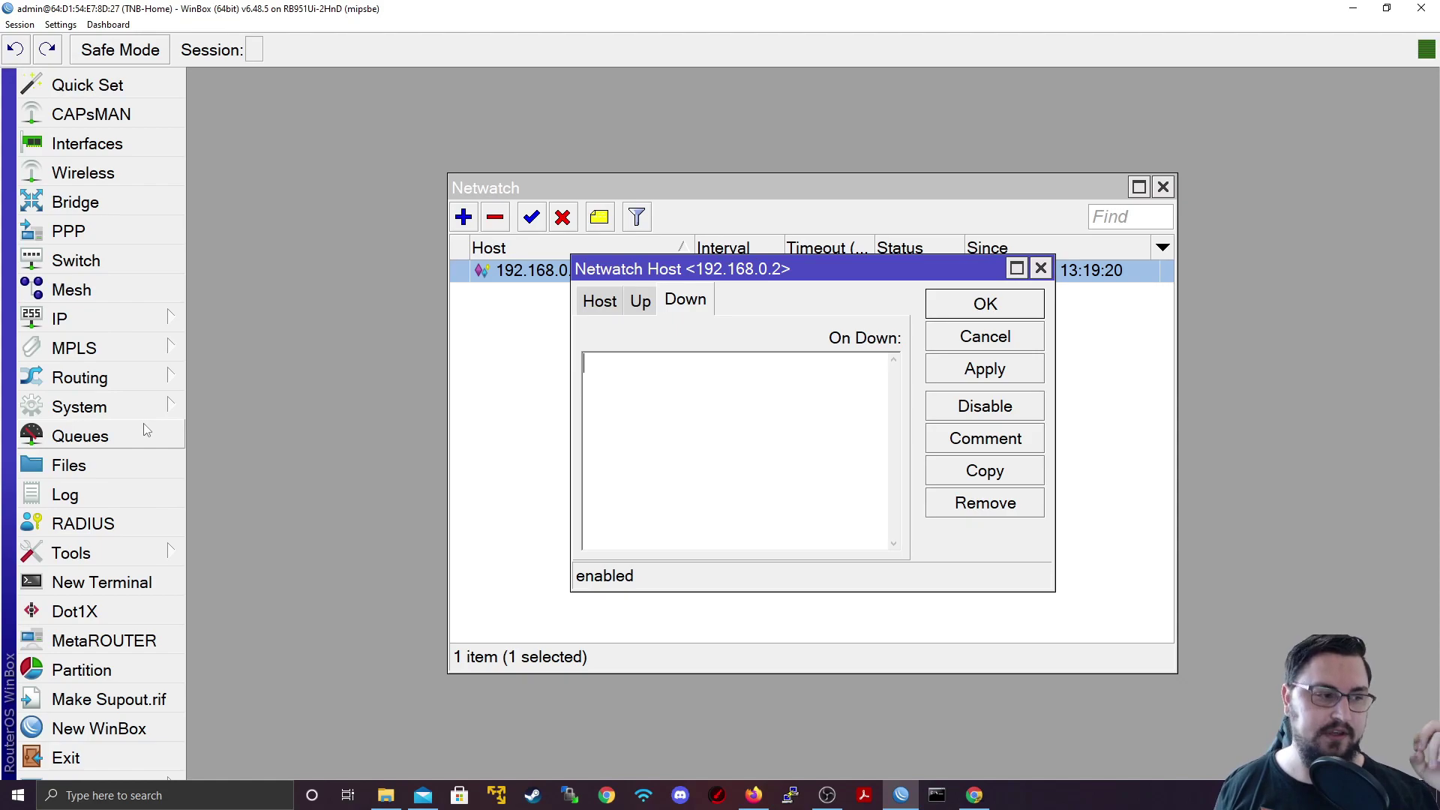
{"action": "left_click", "coordinate": [126, 581]}
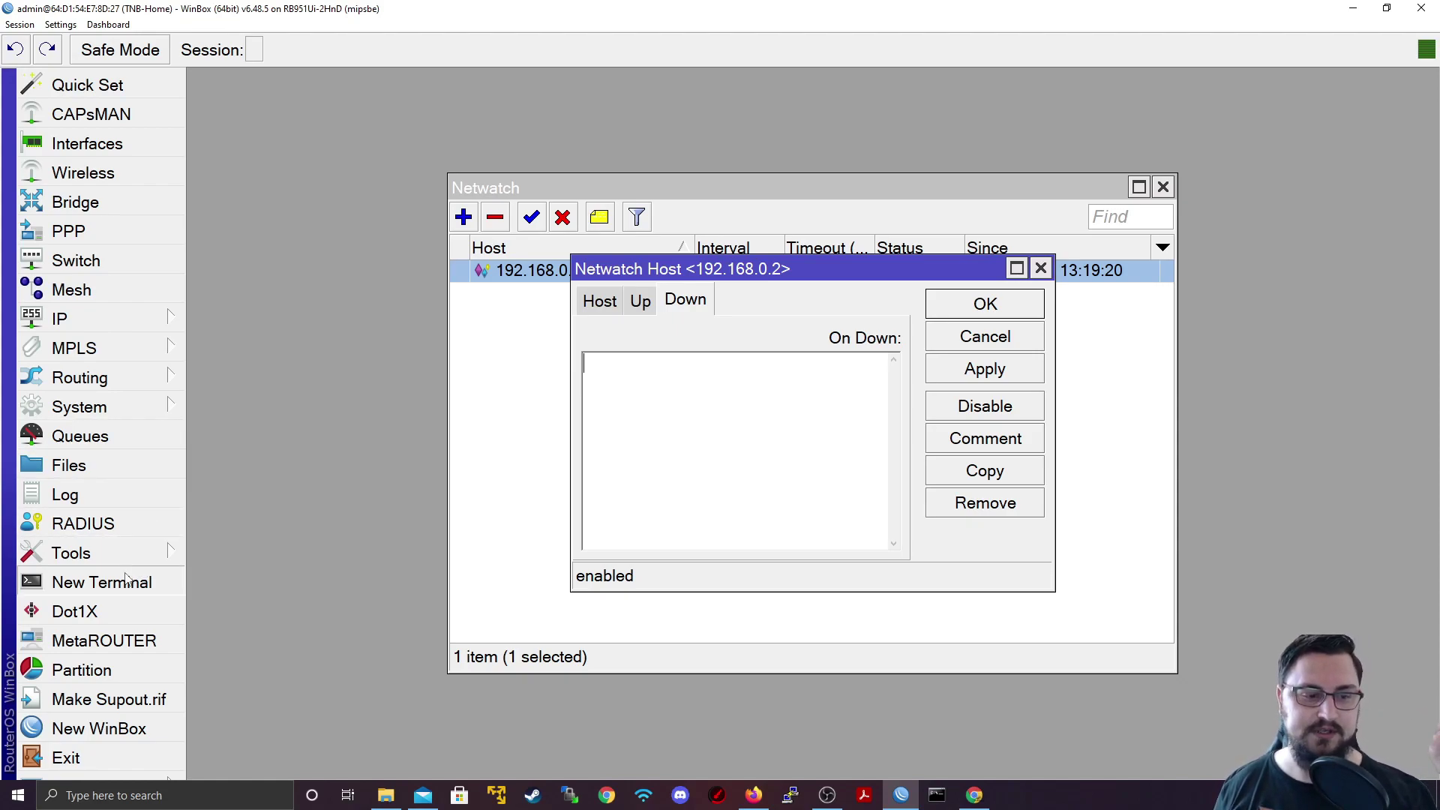
Step: In the terminal, start 'tool e-mail send' with the recipient address and subject "LAN has gone down"
{"action": "key", "text": "Return"}
{"action": "key", "text": "Return"}
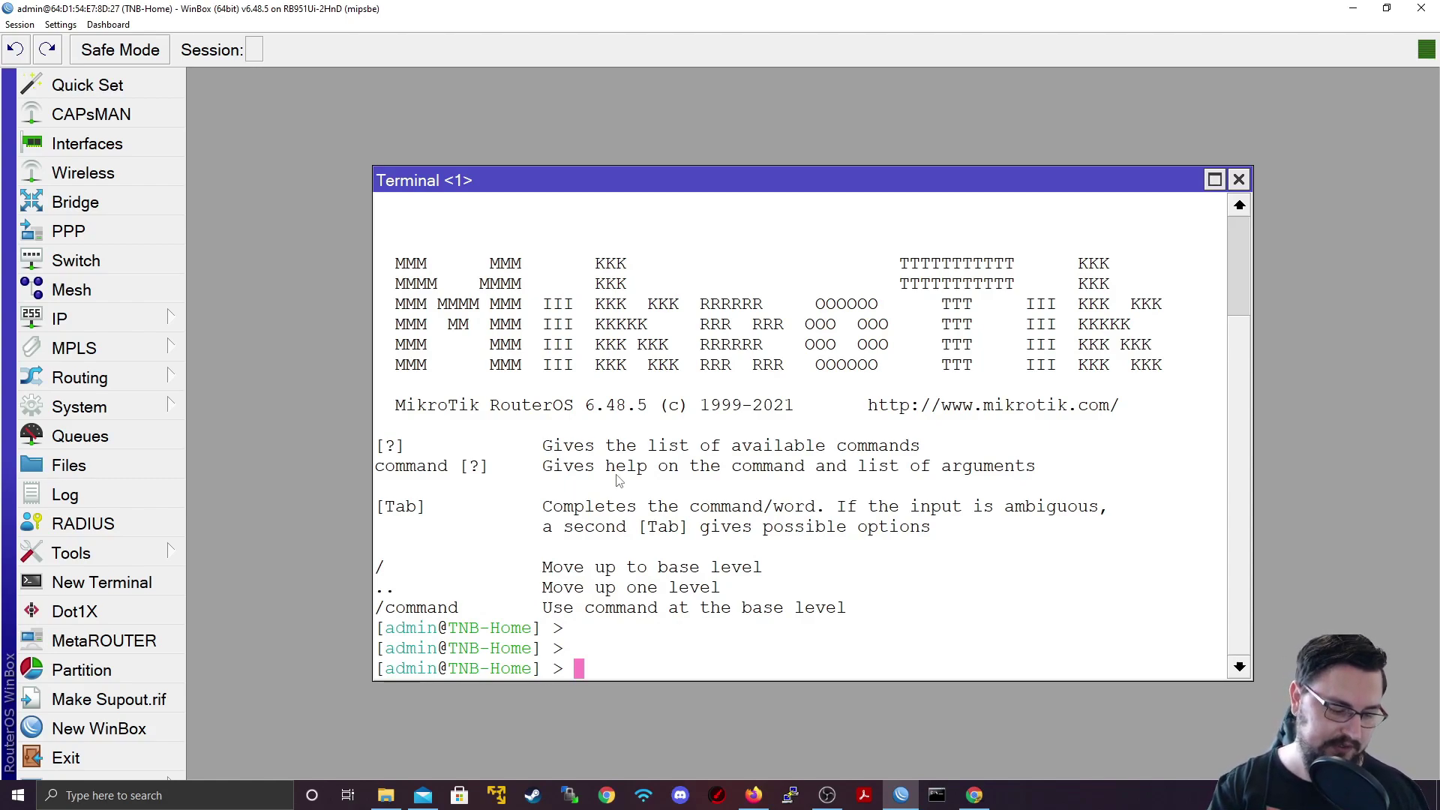
{"action": "type", "text": "tool e"}
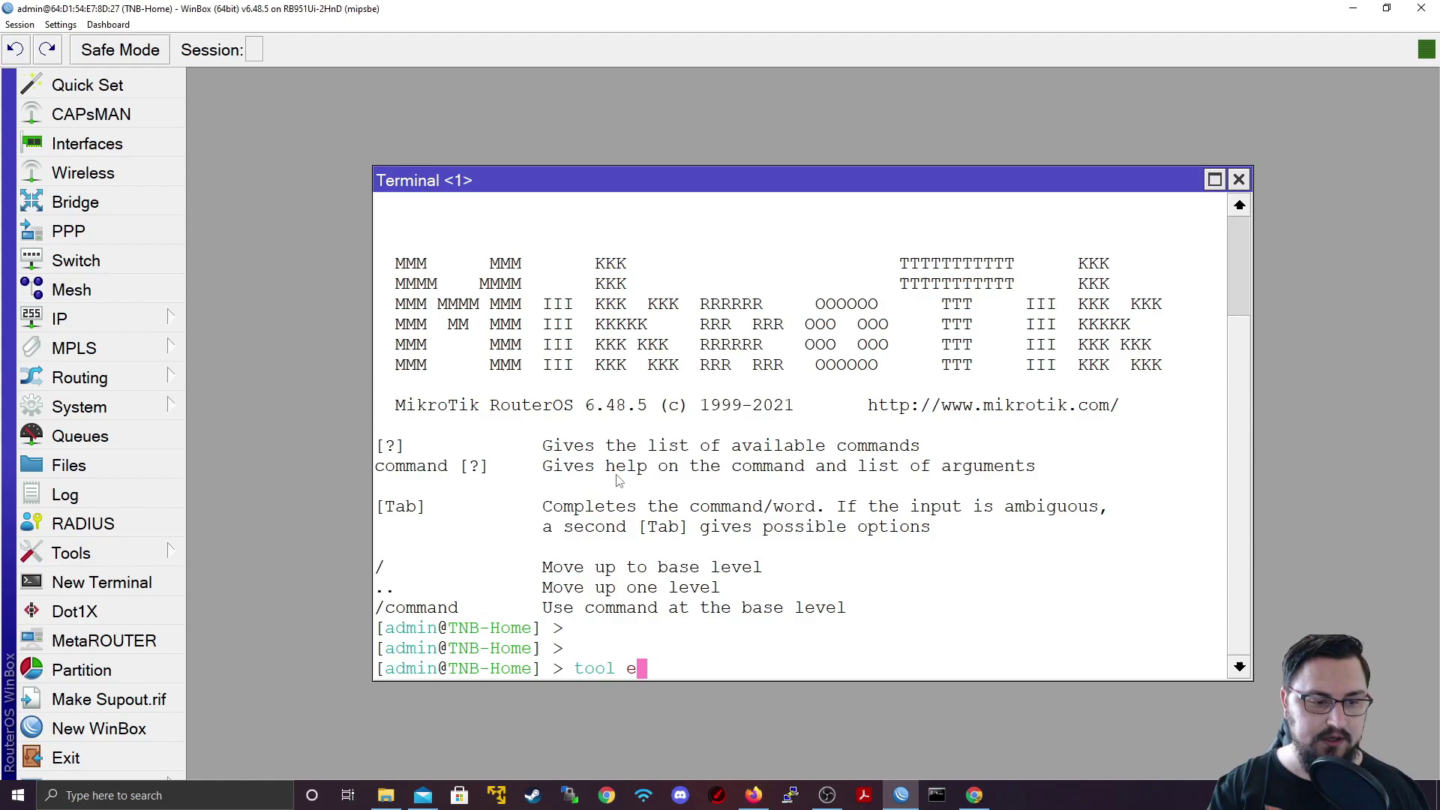
{"action": "key", "text": "Tab"}
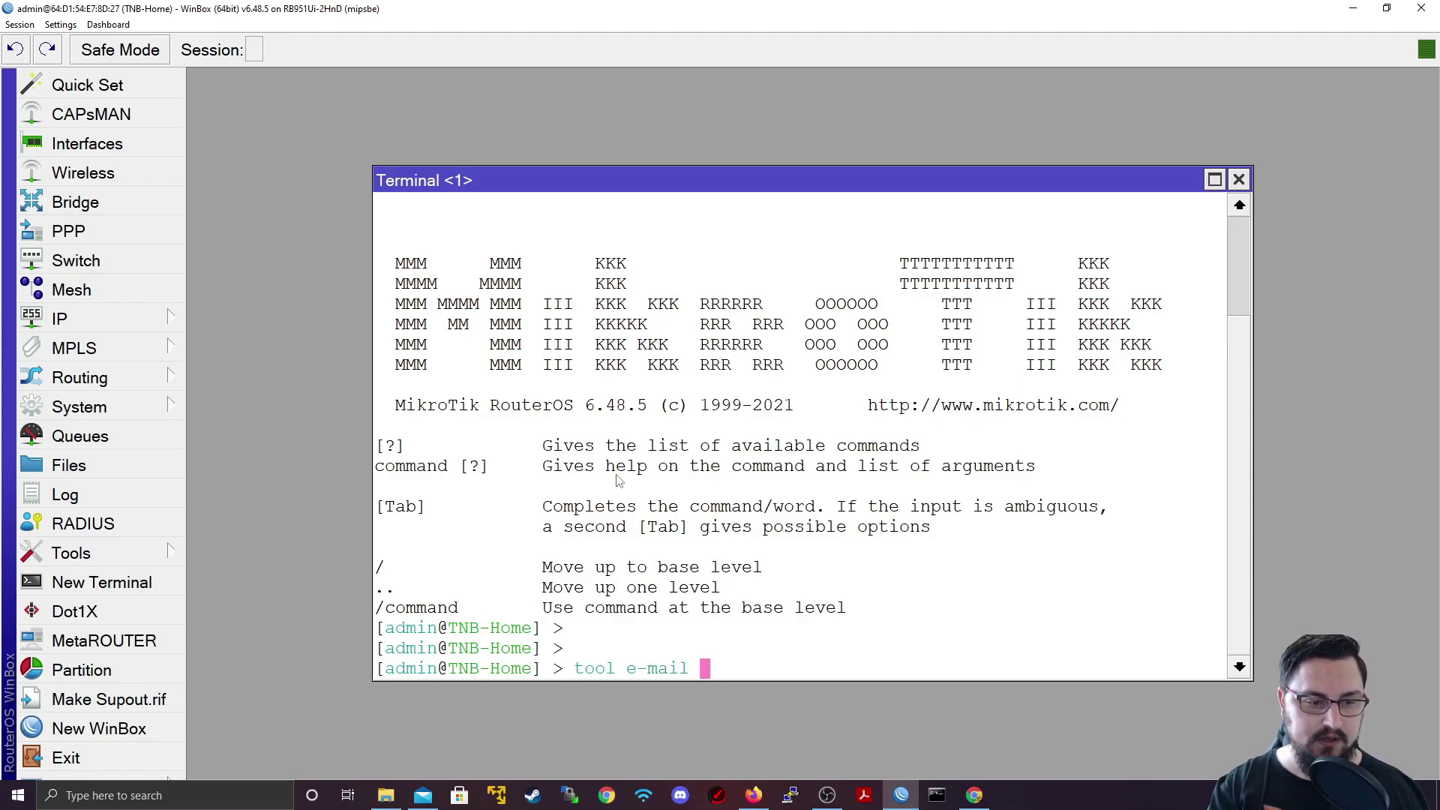
{"action": "type", "text": "send"}
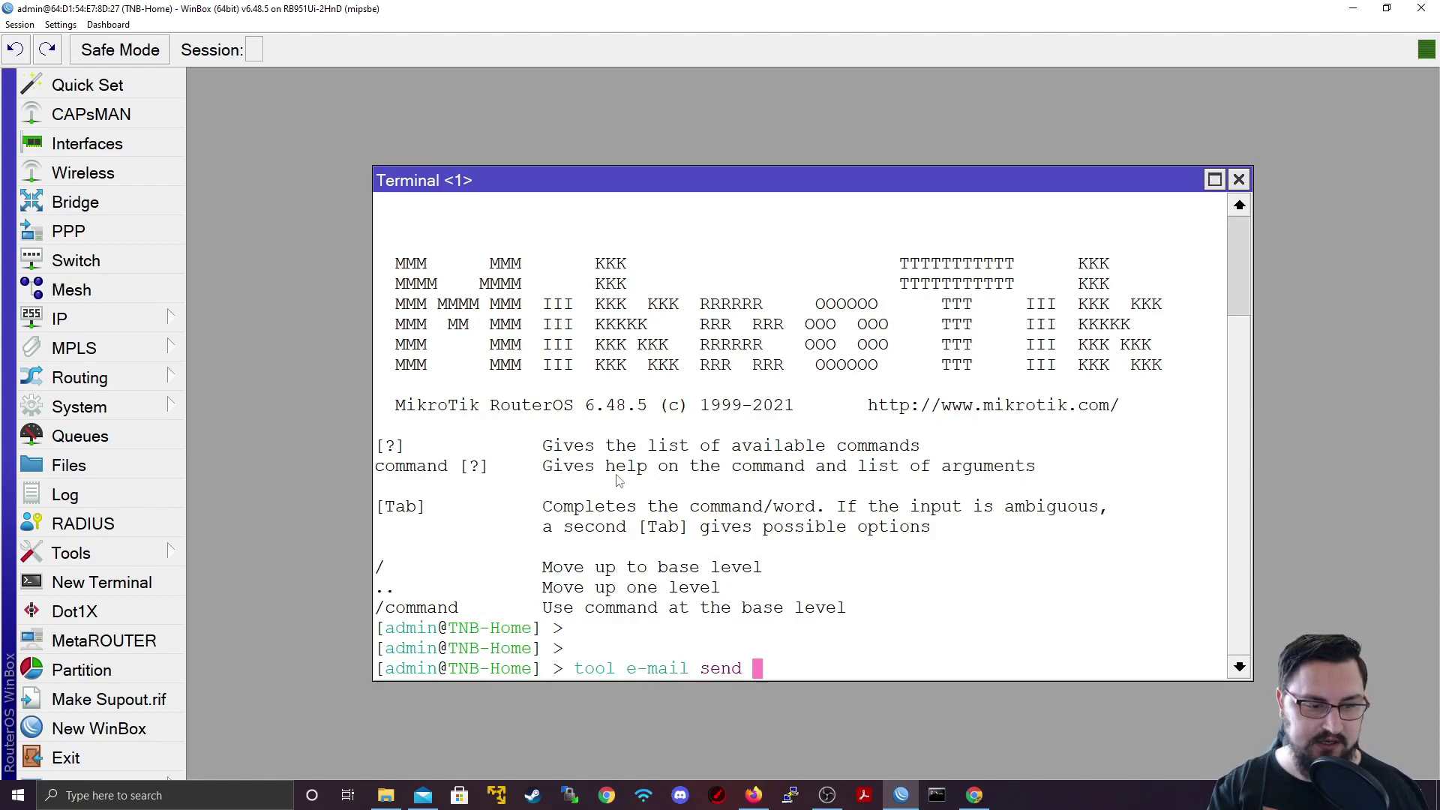
{"action": "key", "text": "question"}
{"action": "type", "text": "to"}
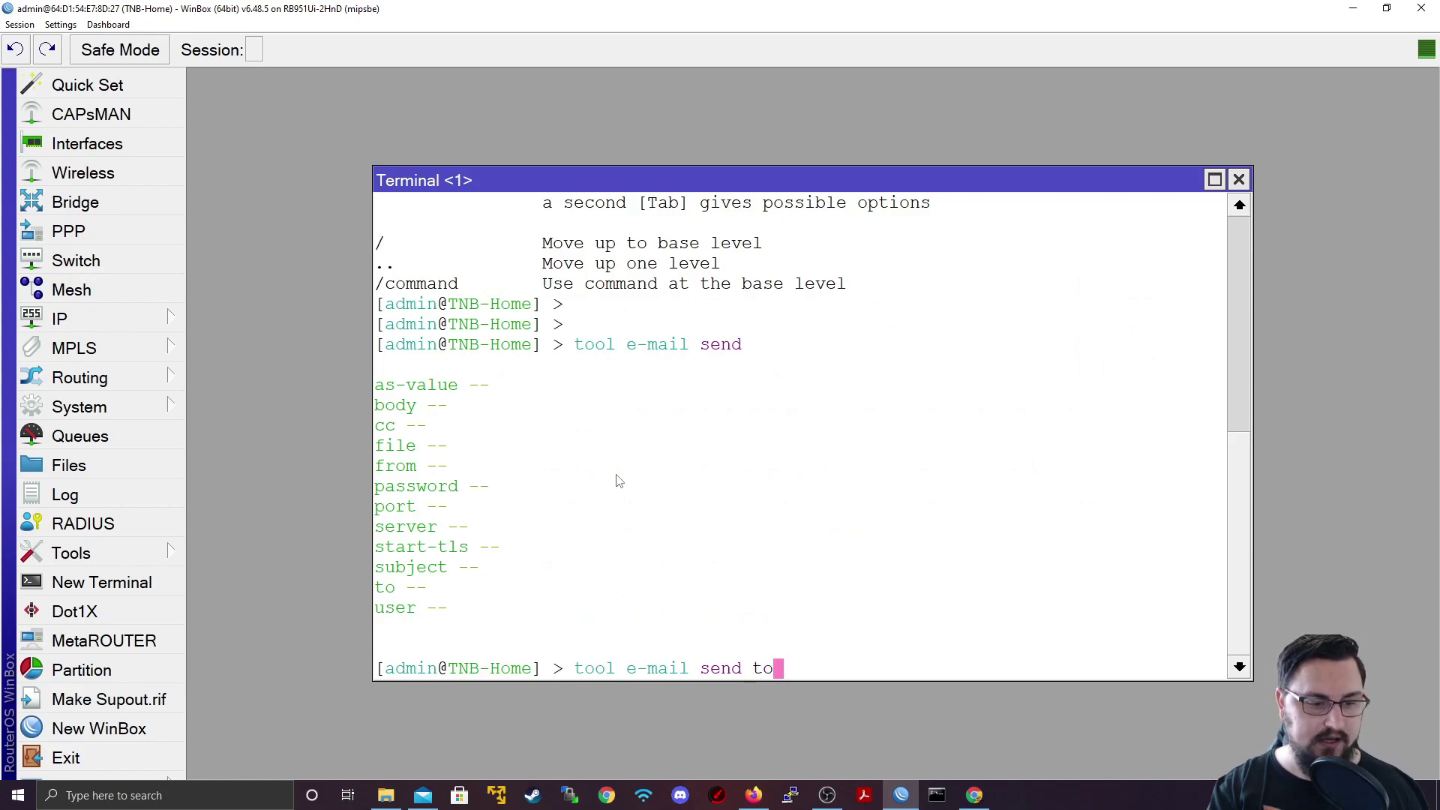
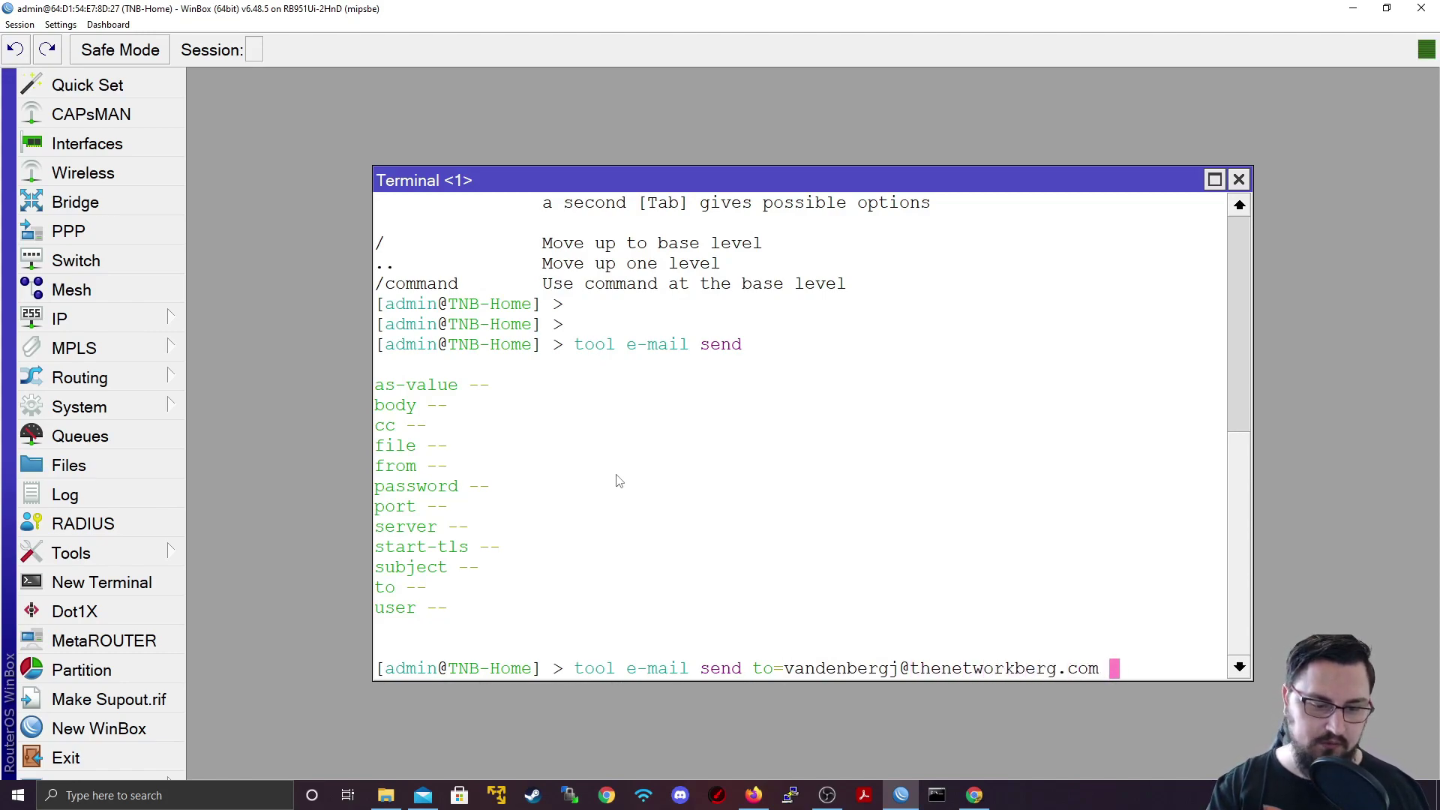
{"action": "type", "text": "subject=\"\""}
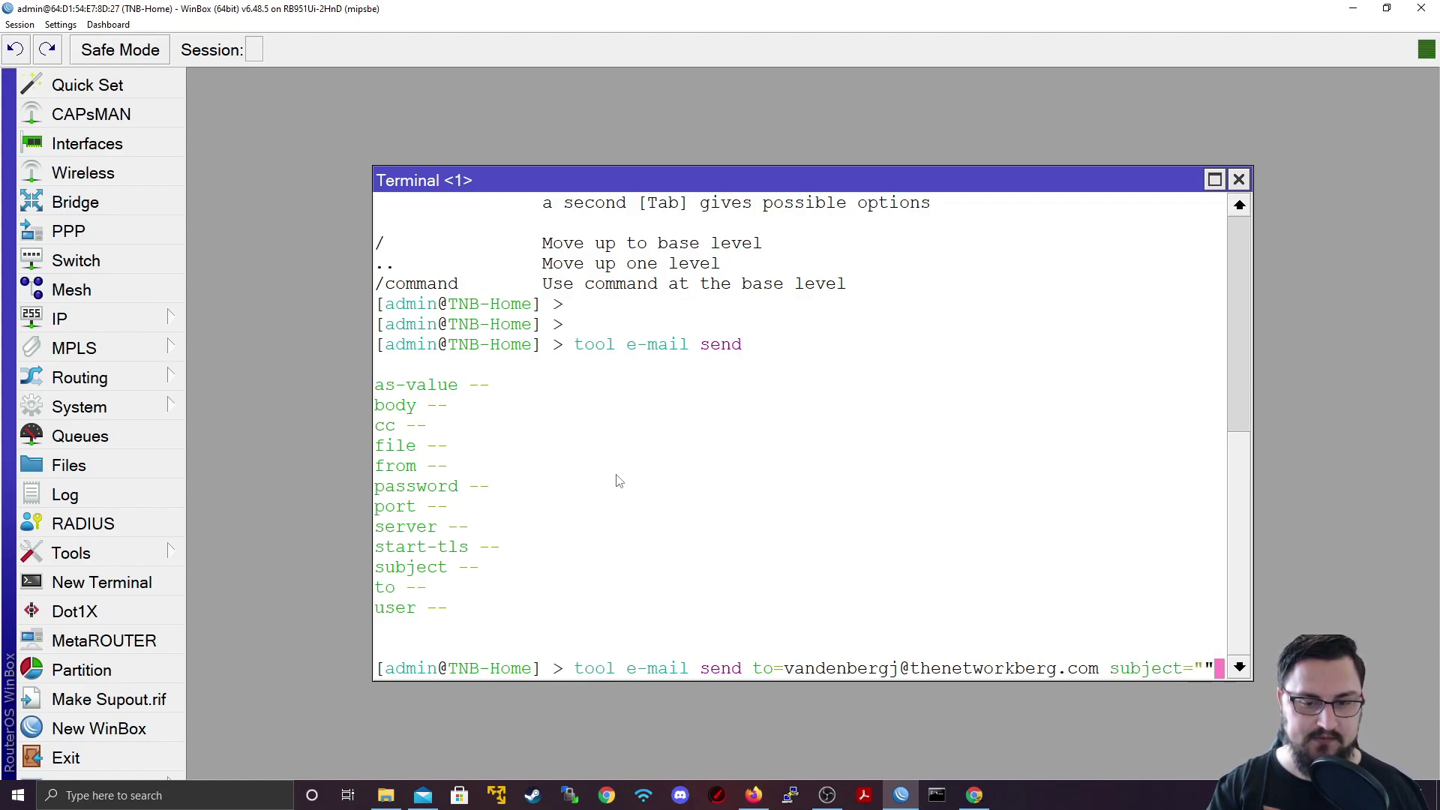
{"action": "key", "text": "Left"}
{"action": "type", "text": "LAN ha"}
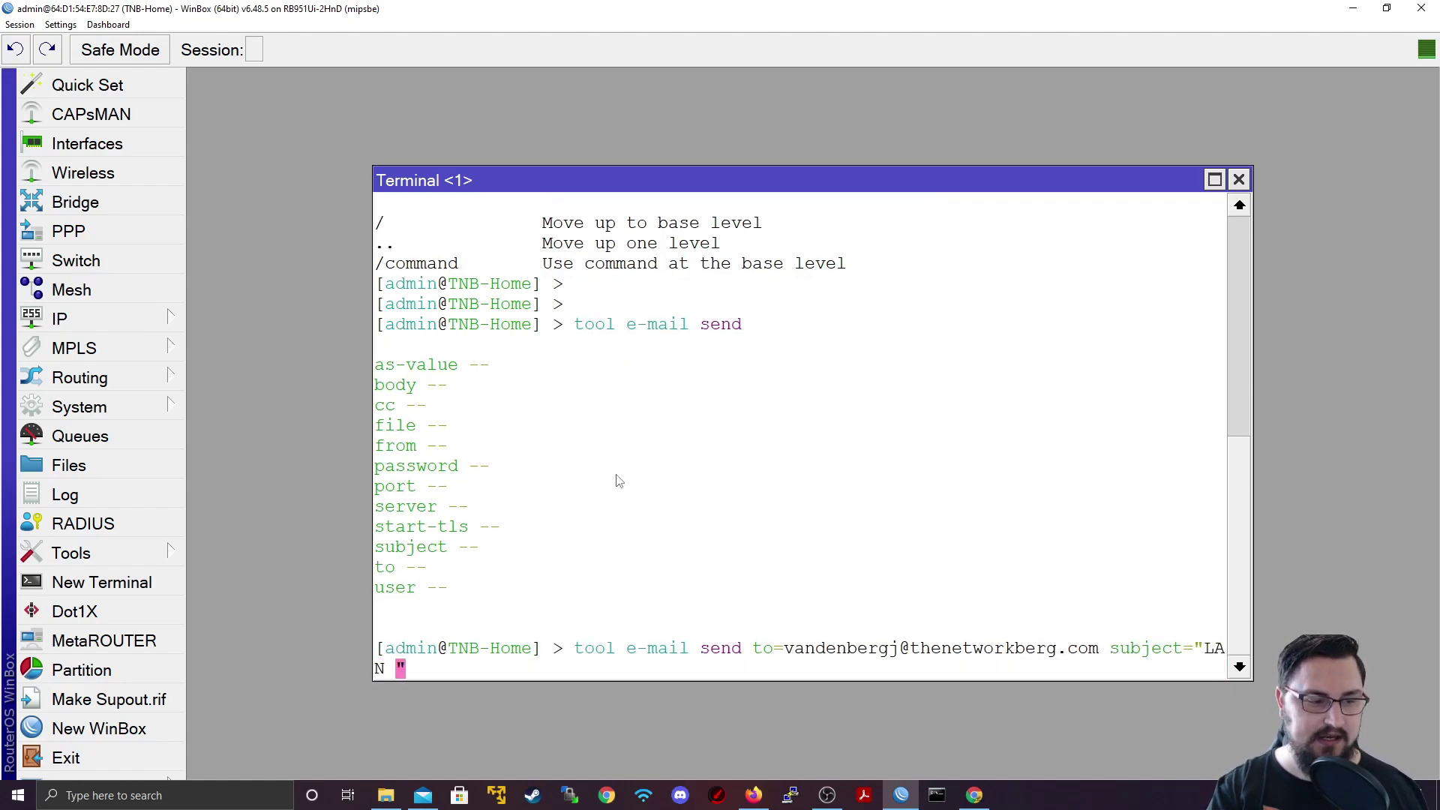
{"action": "type", "text": "s gone down"}
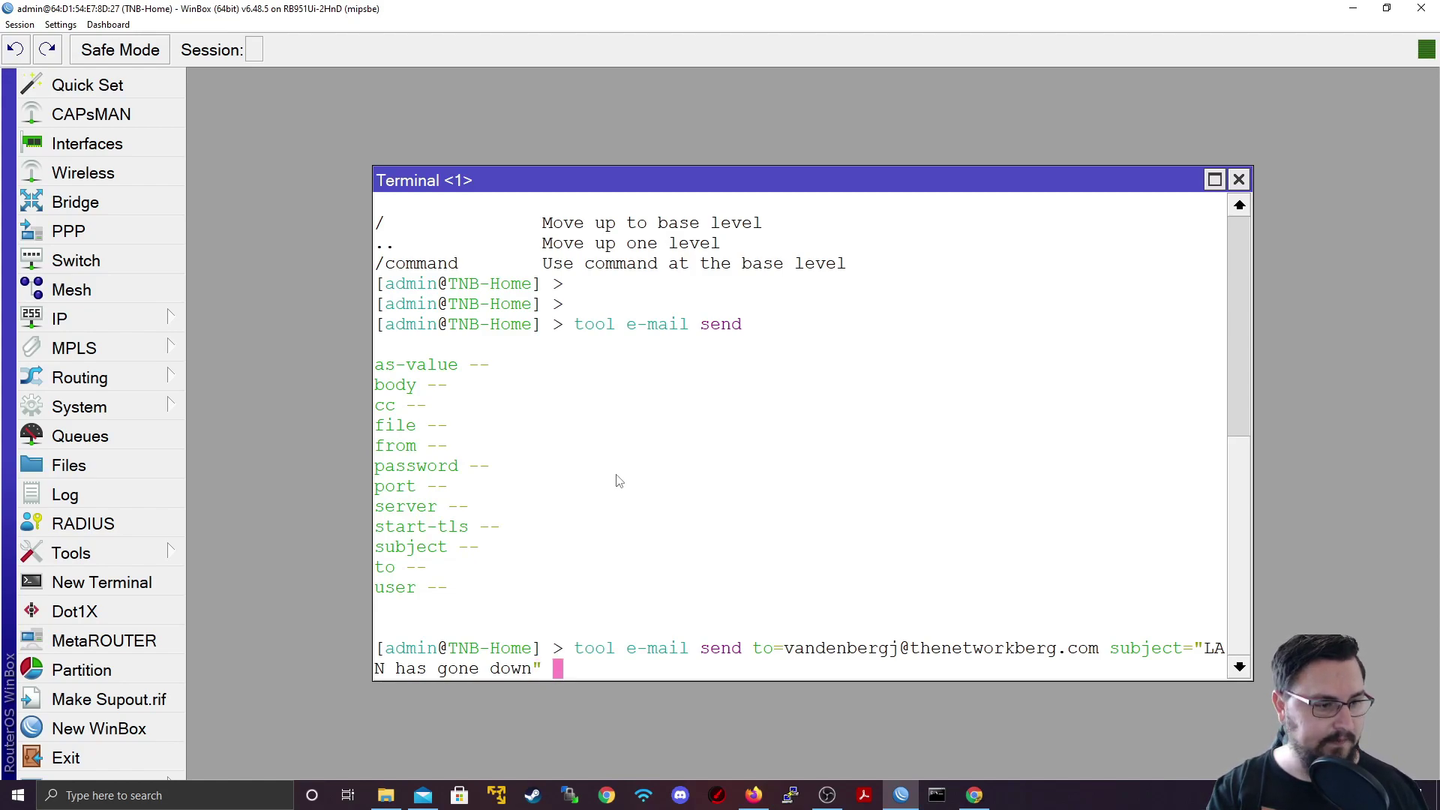
Step: Add start-tls=yes and body="MikroTik TNB LAN has gone offline" to the command
{"action": "type", "text": "s"}
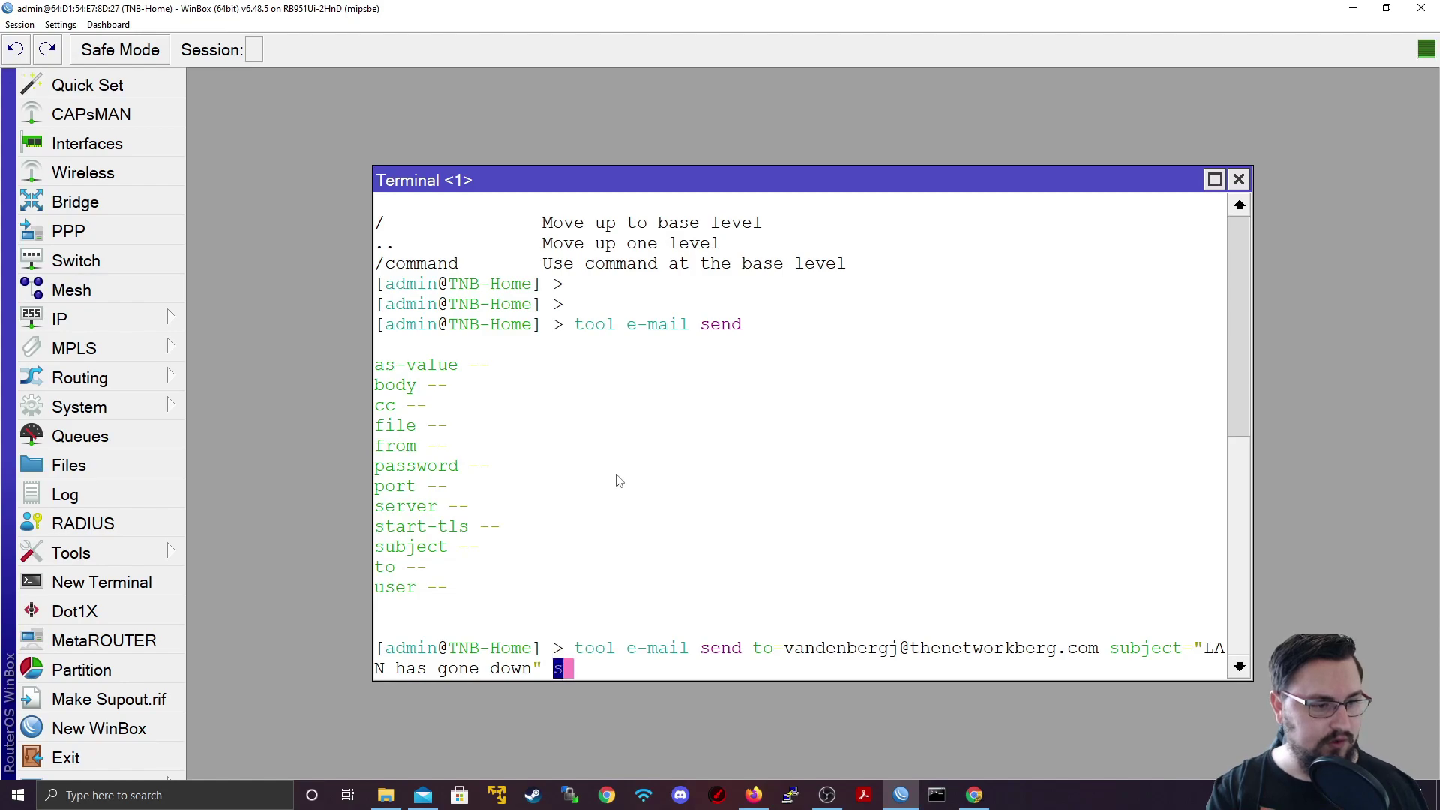
{"action": "type", "text": "tart-tls=yes "}
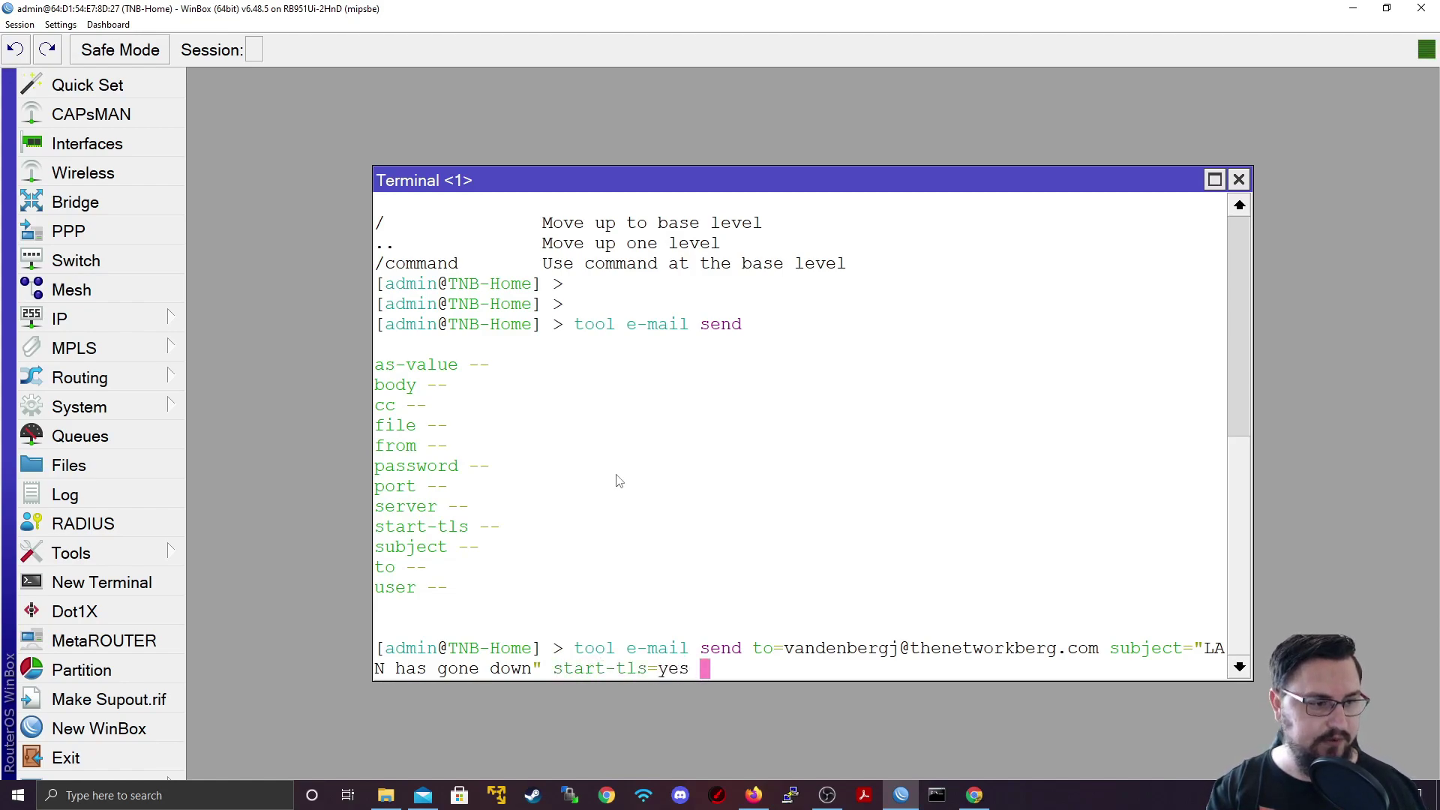
{"action": "type", "text": "from="}
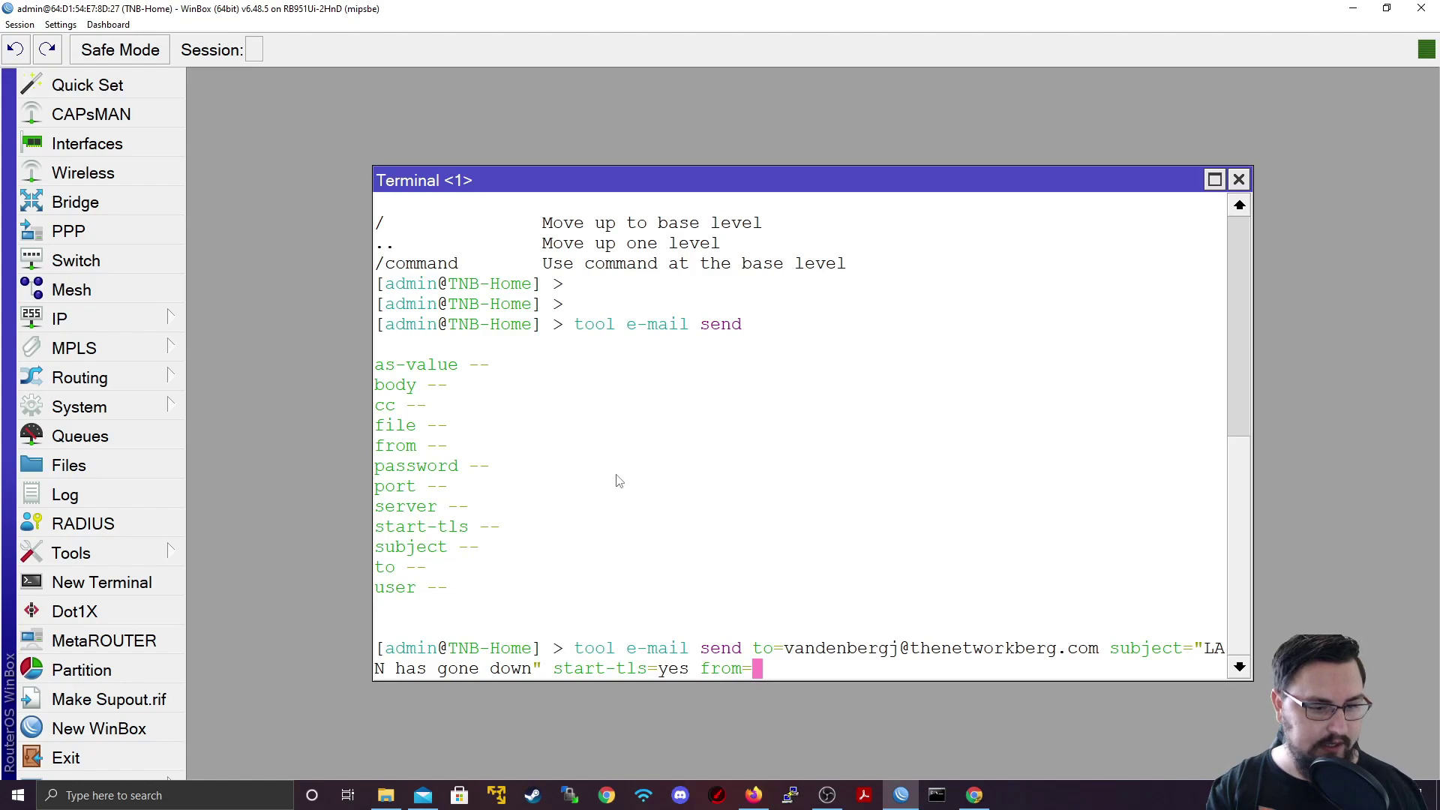
{"action": "key", "text": "BackSpace"}
{"action": "key", "text": "BackSpace"}
{"action": "key", "text": "BackSpace"}
{"action": "key", "text": "BackSpace"}
{"action": "key", "text": "BackSpace"}
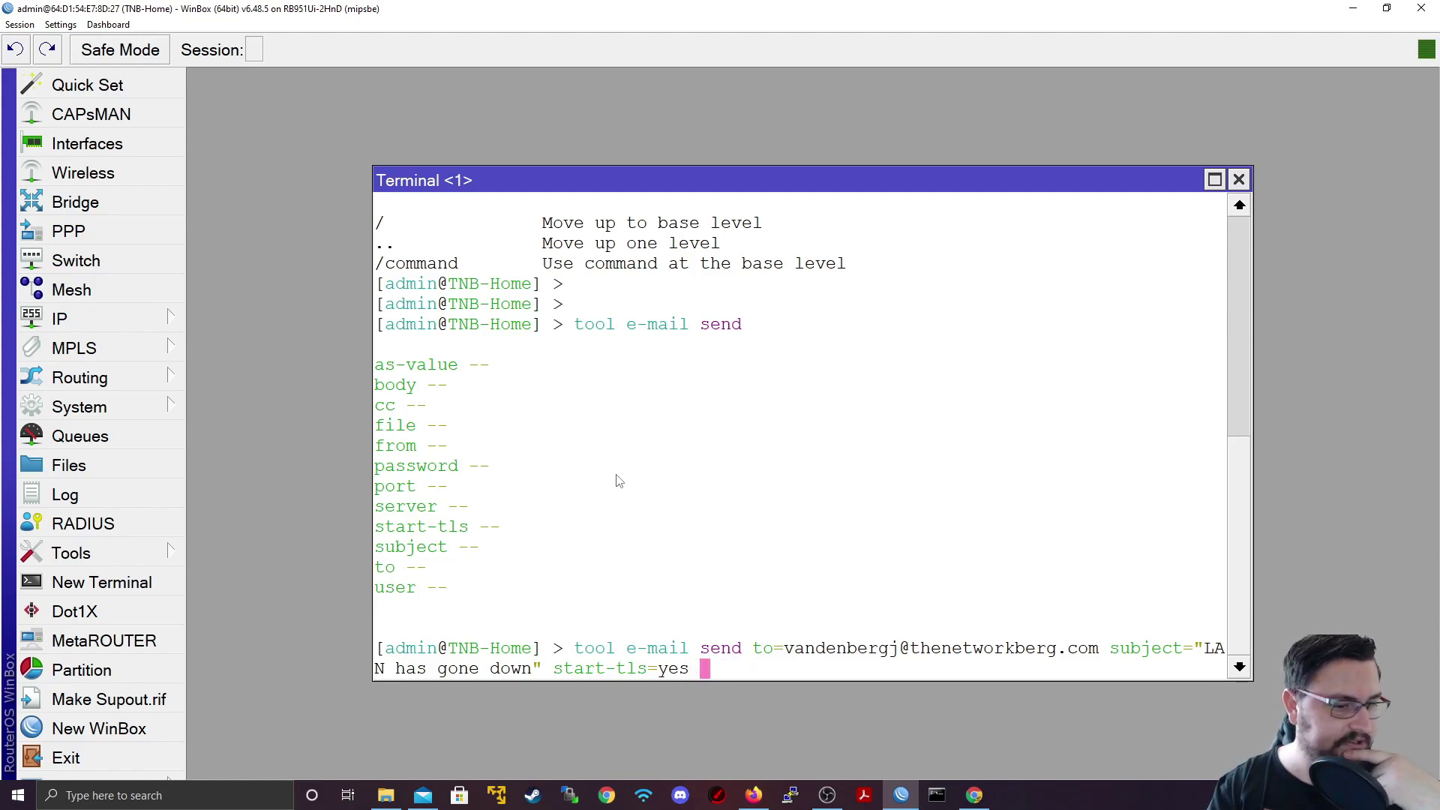
{"action": "type", "text": "body="}
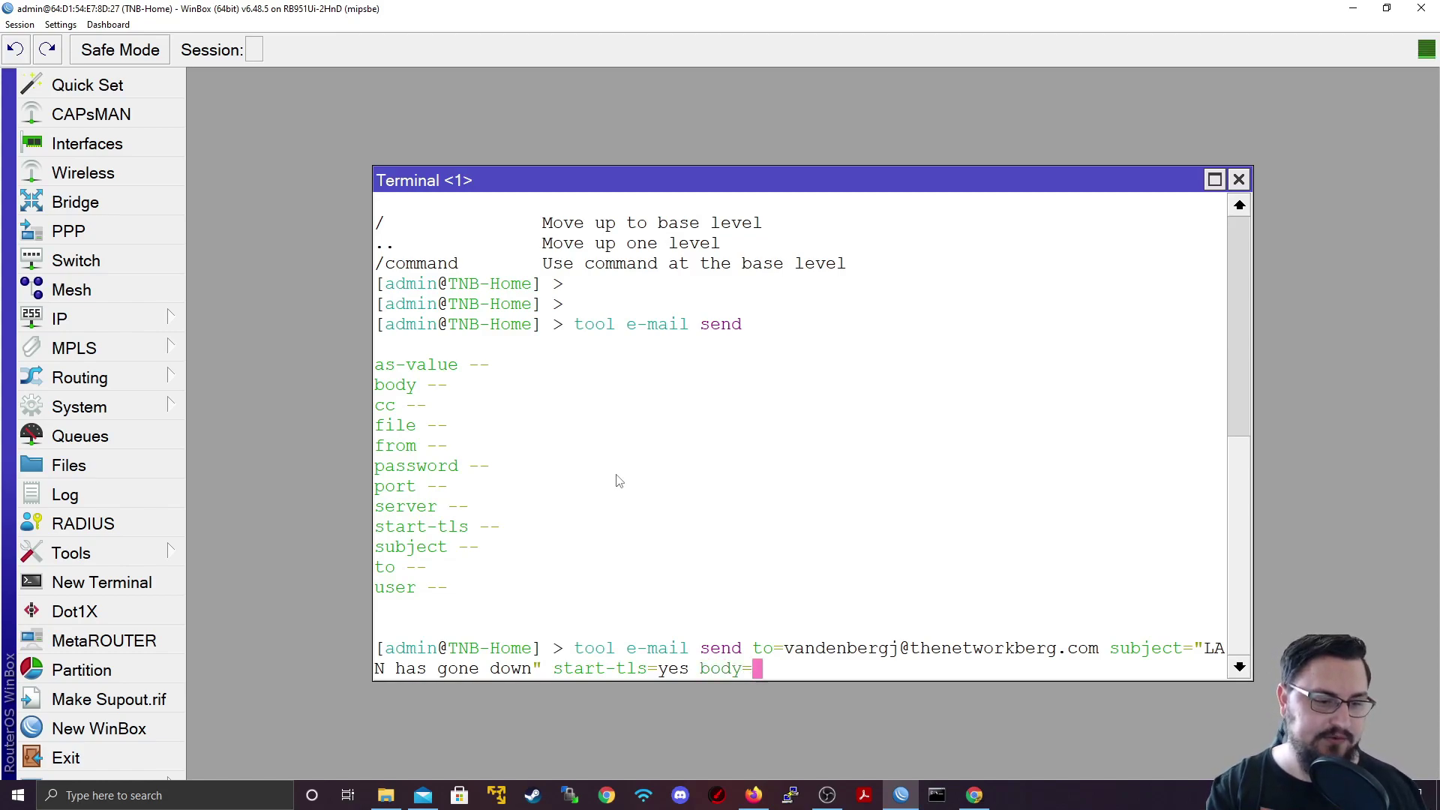
{"action": "type", "text": "\"MikroTik "}
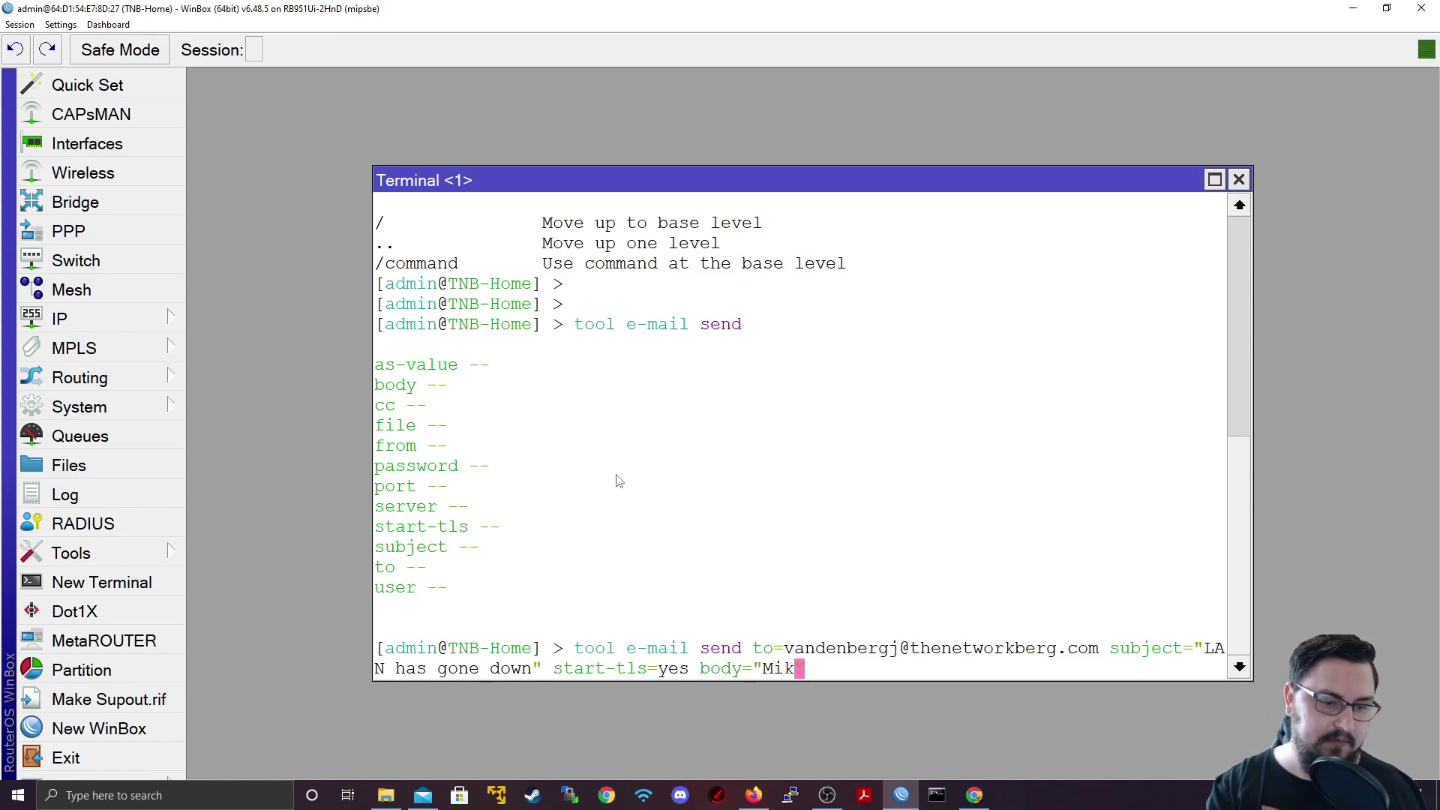
{"action": "type", "text": "TNB LAN"}
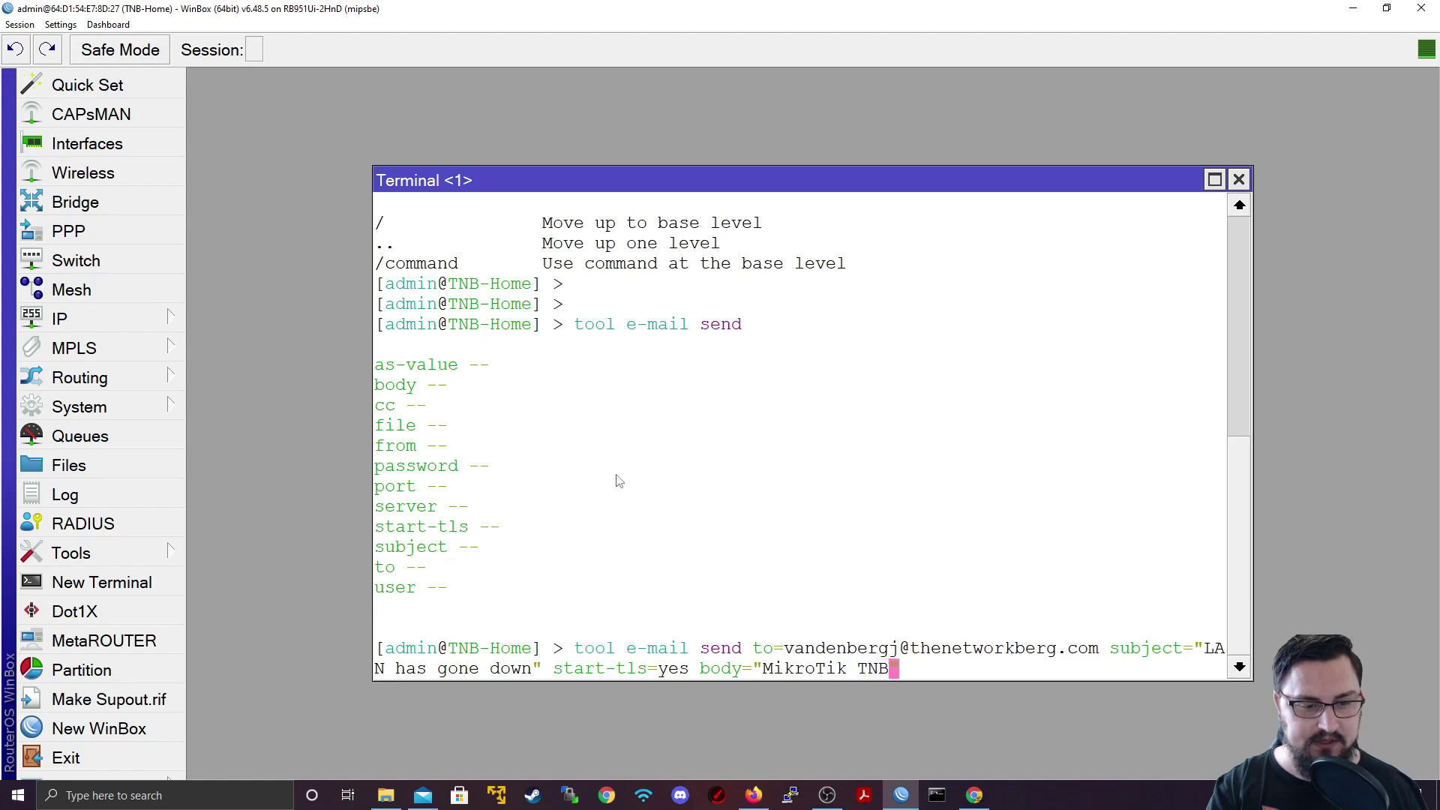
{"action": "type", "text": " has gone offl"}
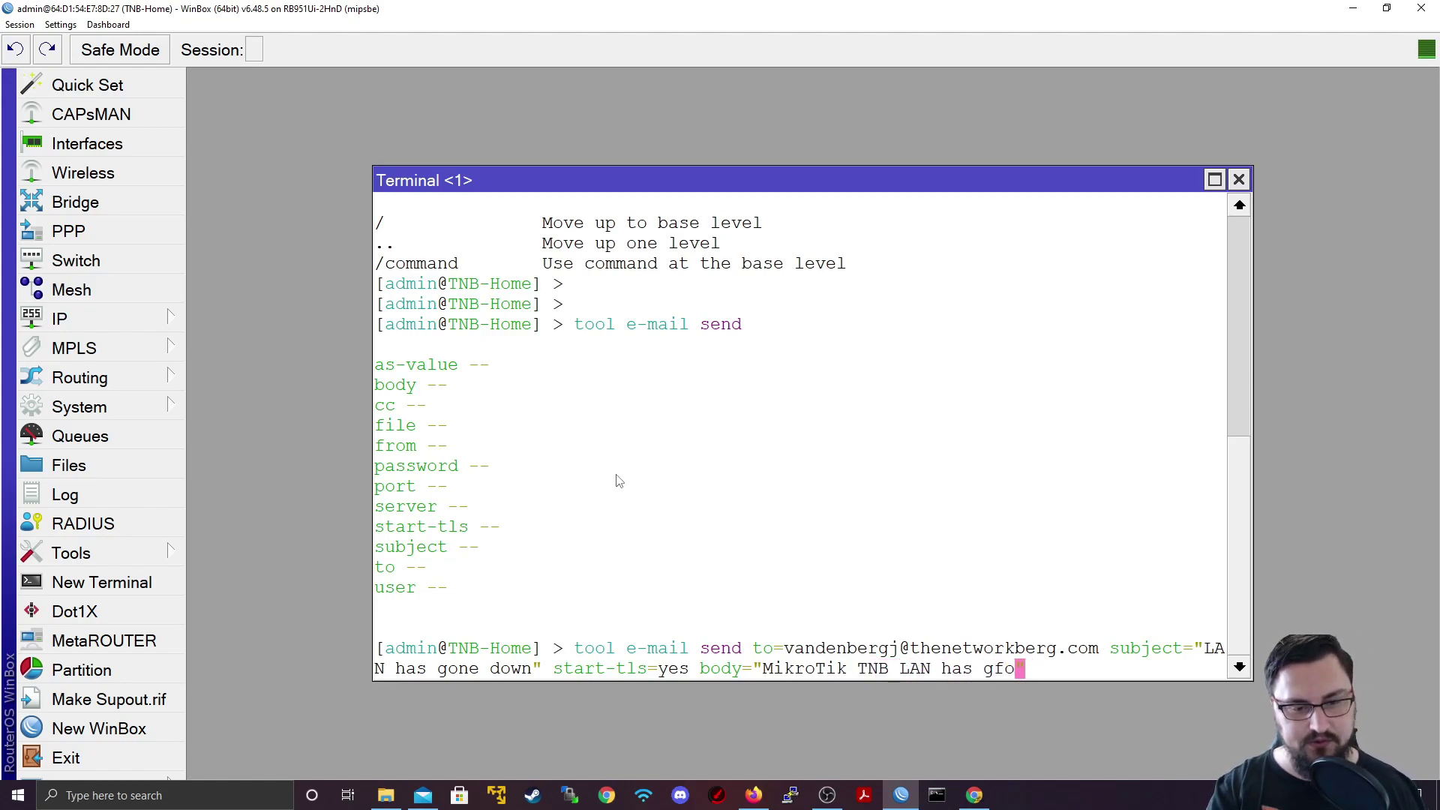
{"action": "type", "text": "ine"}
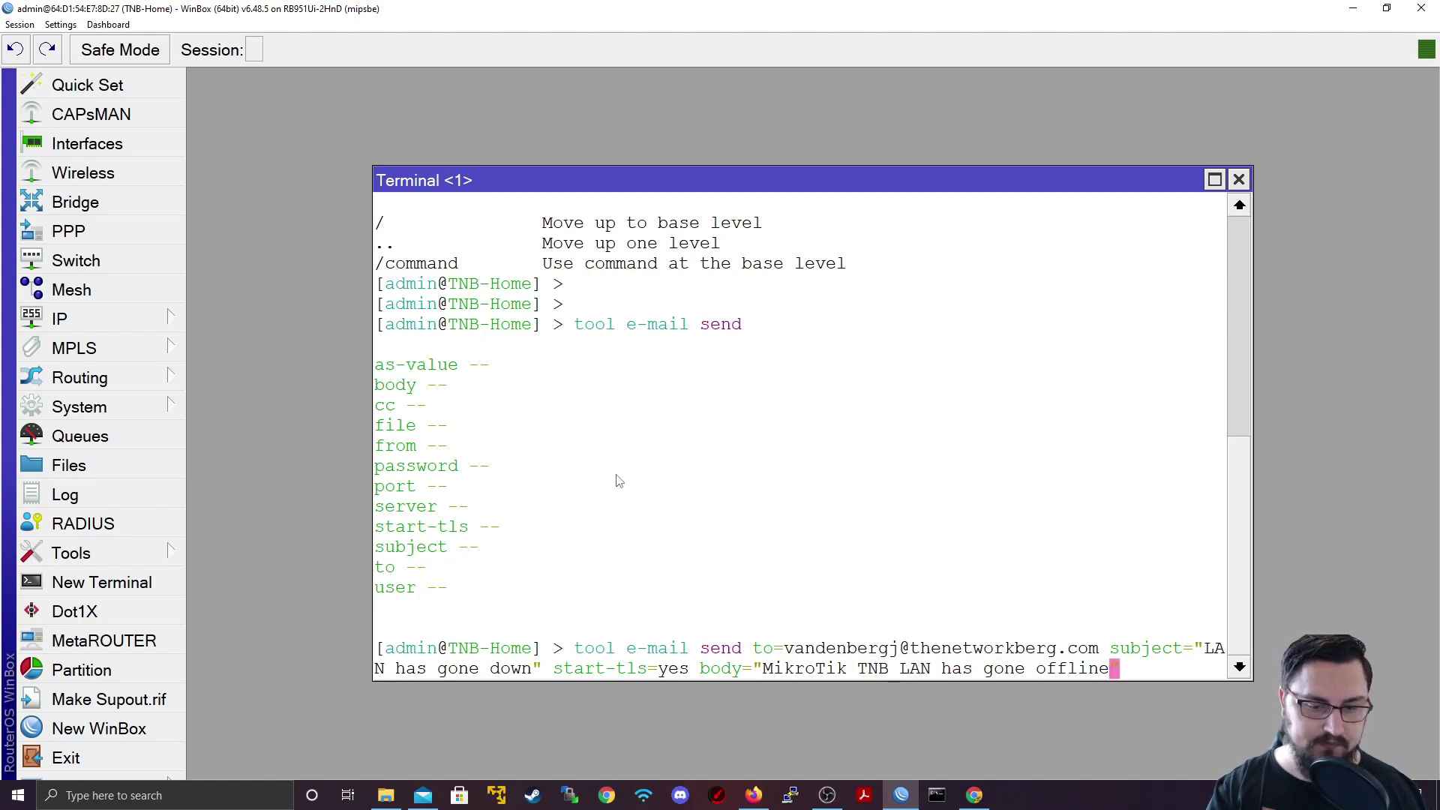
{"action": "key", "text": "Right"}
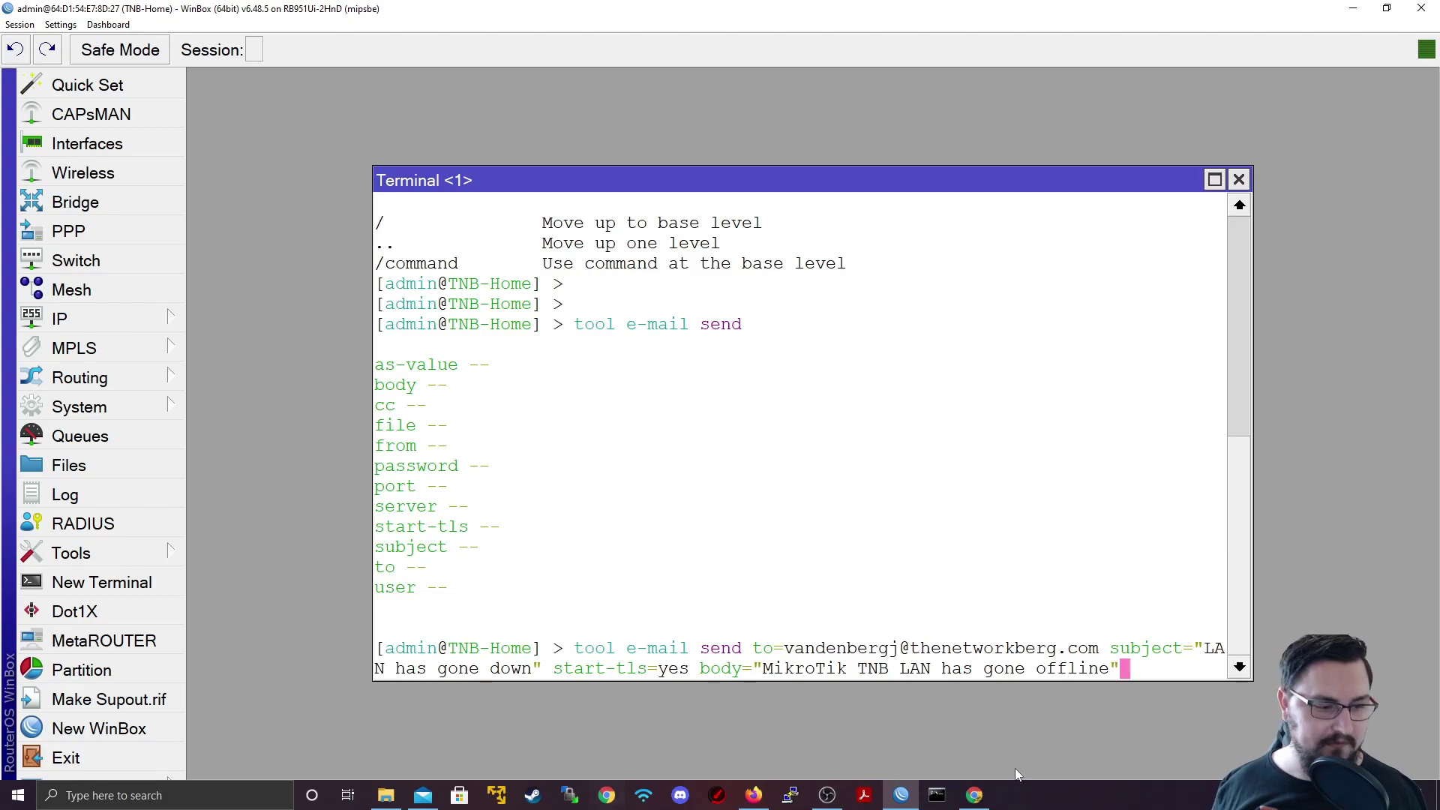
{"action": "left_click", "coordinate": [752, 794]}
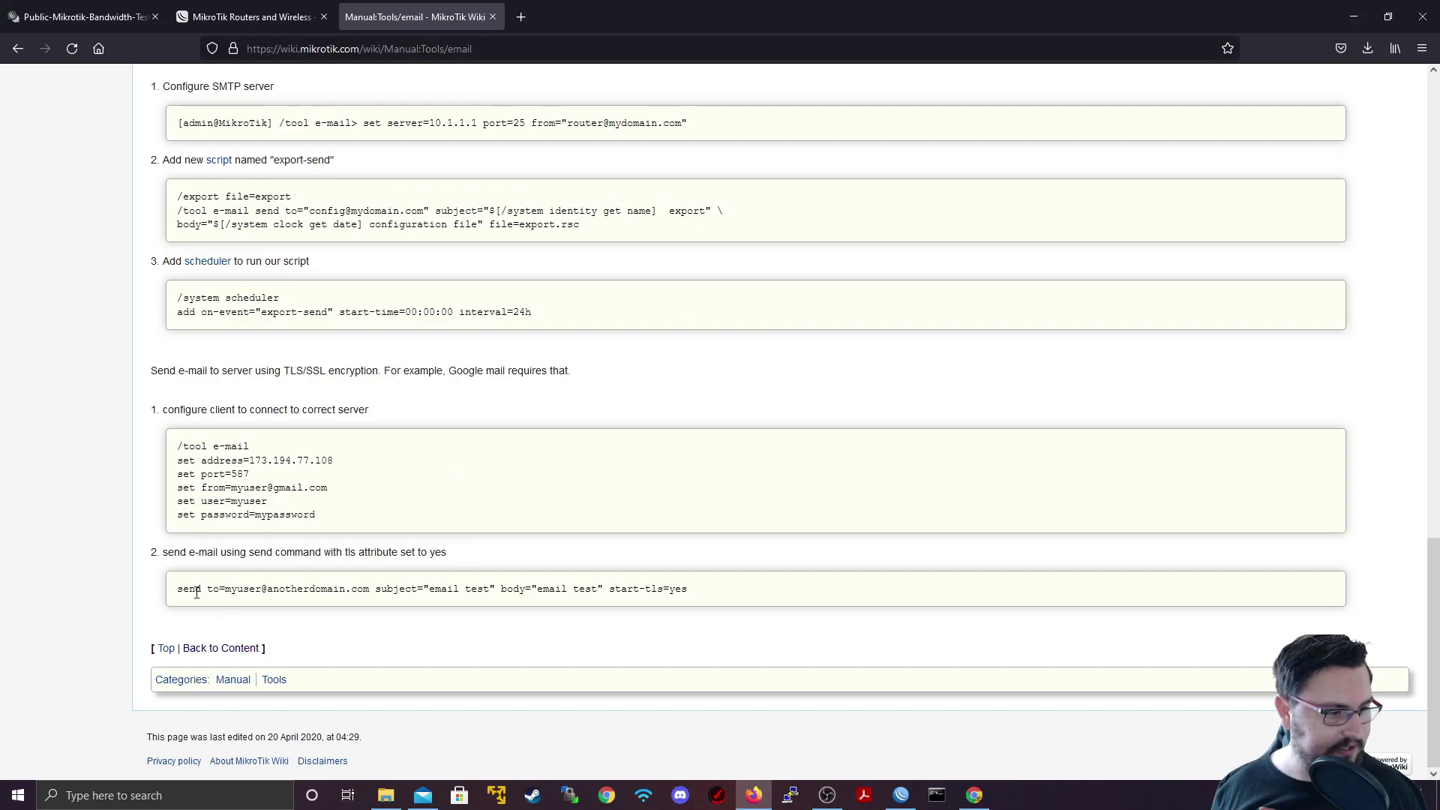
{"action": "left_click_drag", "start_coordinate": [177, 589], "coordinate": [936, 592]}
{"action": "left_click", "coordinate": [588, 591]}
{"action": "left_click", "coordinate": [902, 599]}
{"action": "left_click", "coordinate": [1354, 16]}
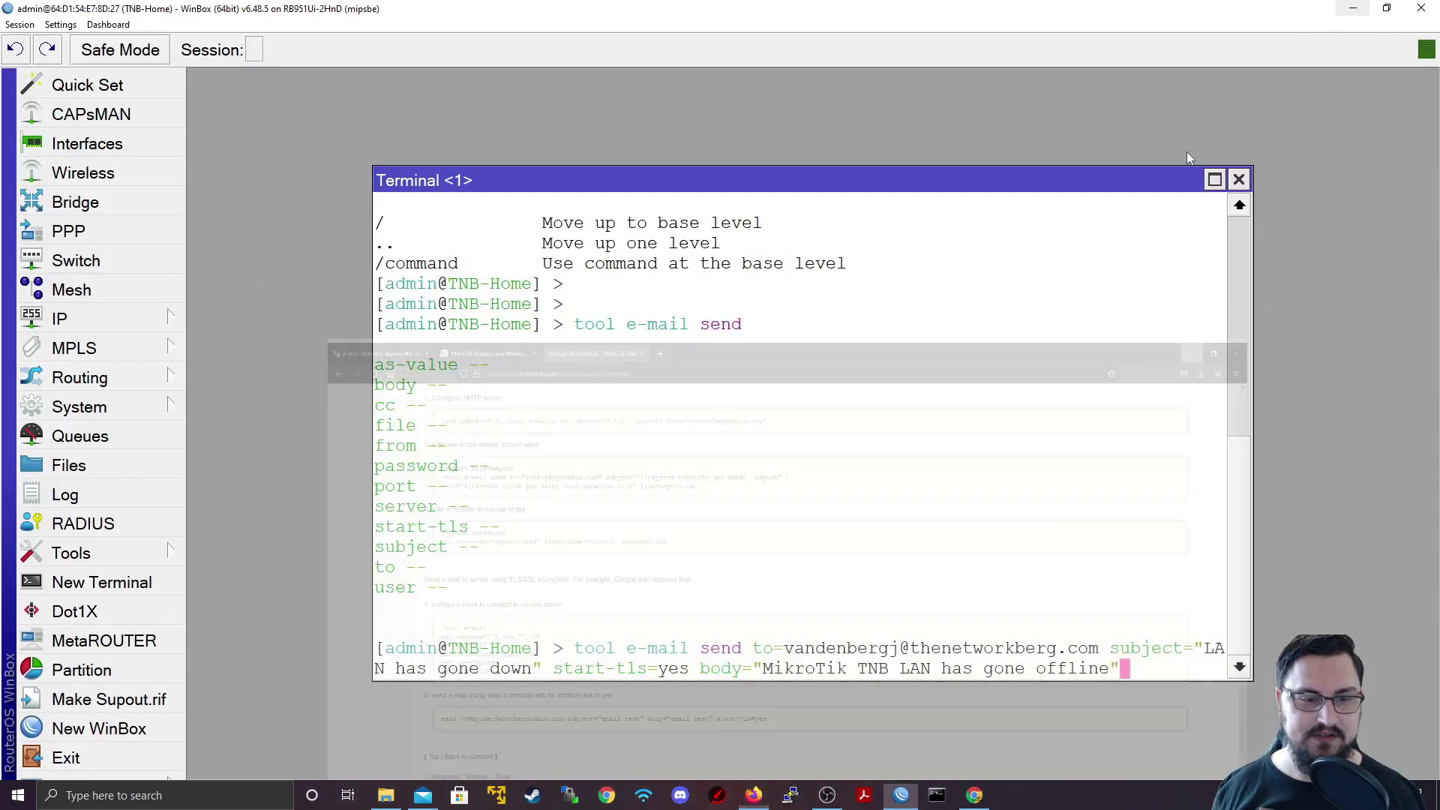
Step: Copy the composed e-mail send command from the Terminal
{"action": "triple_click", "coordinate": [1105, 668]}
{"action": "double_click", "coordinate": [1080, 668]}
{"action": "left_click_drag", "start_coordinate": [1080, 668], "coordinate": [582, 648]}
{"action": "right_click", "coordinate": [588, 642]}
{"action": "left_click", "coordinate": [622, 650]}
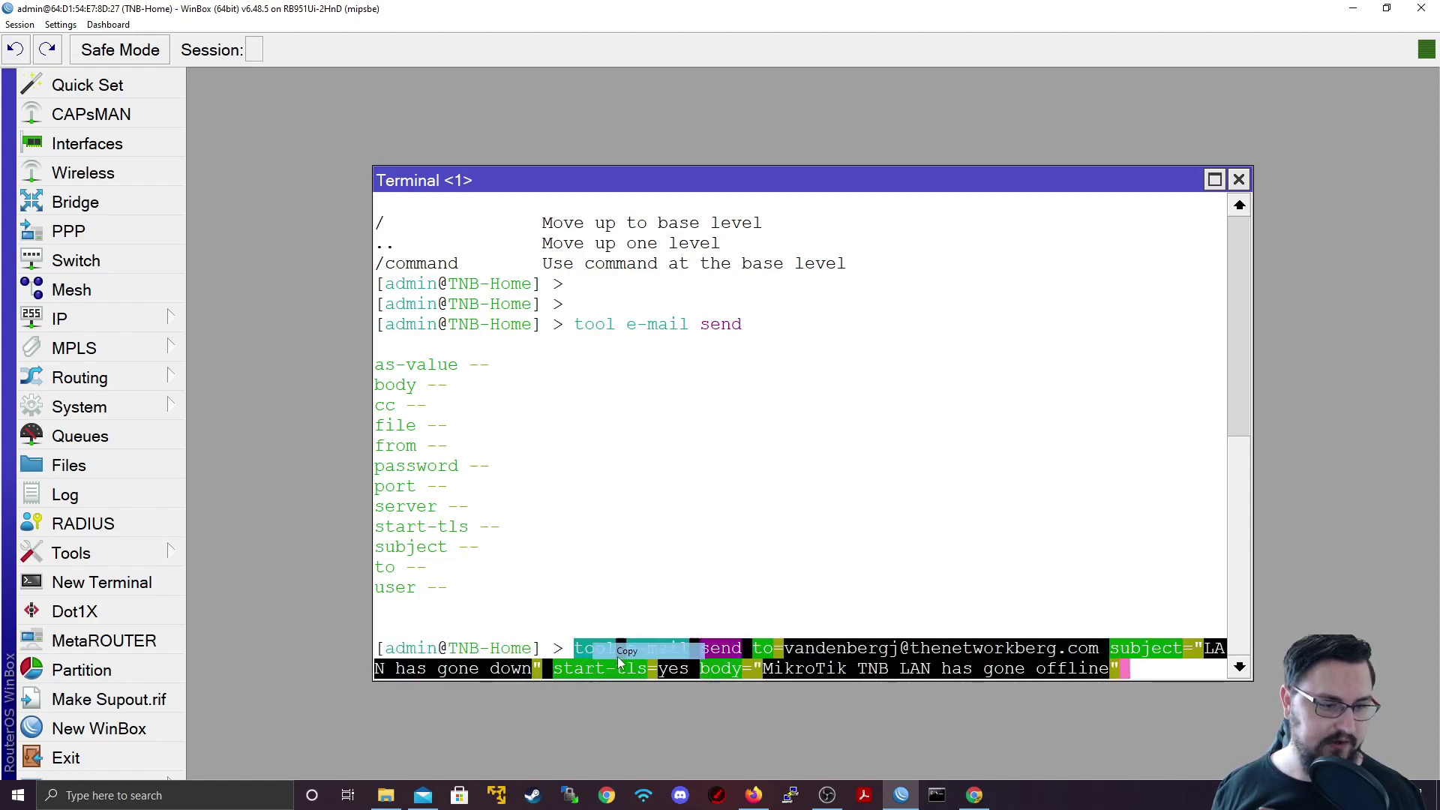
Step: Paste the command as host 192.168.0.2's On Down script, apply and save
{"action": "left_click", "coordinate": [1239, 180]}
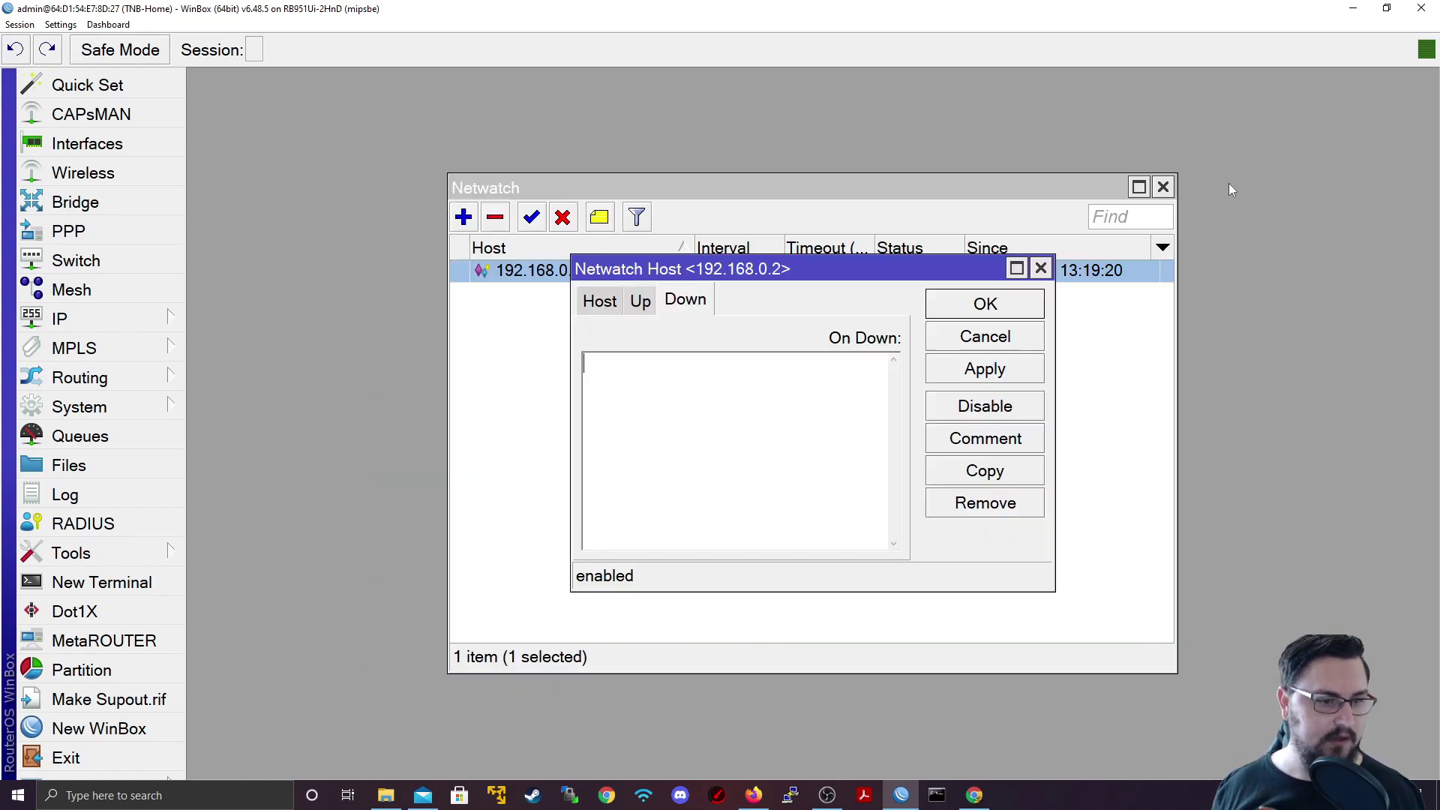
{"action": "left_click", "coordinate": [645, 446]}
{"action": "key", "text": "ctrl+v"}
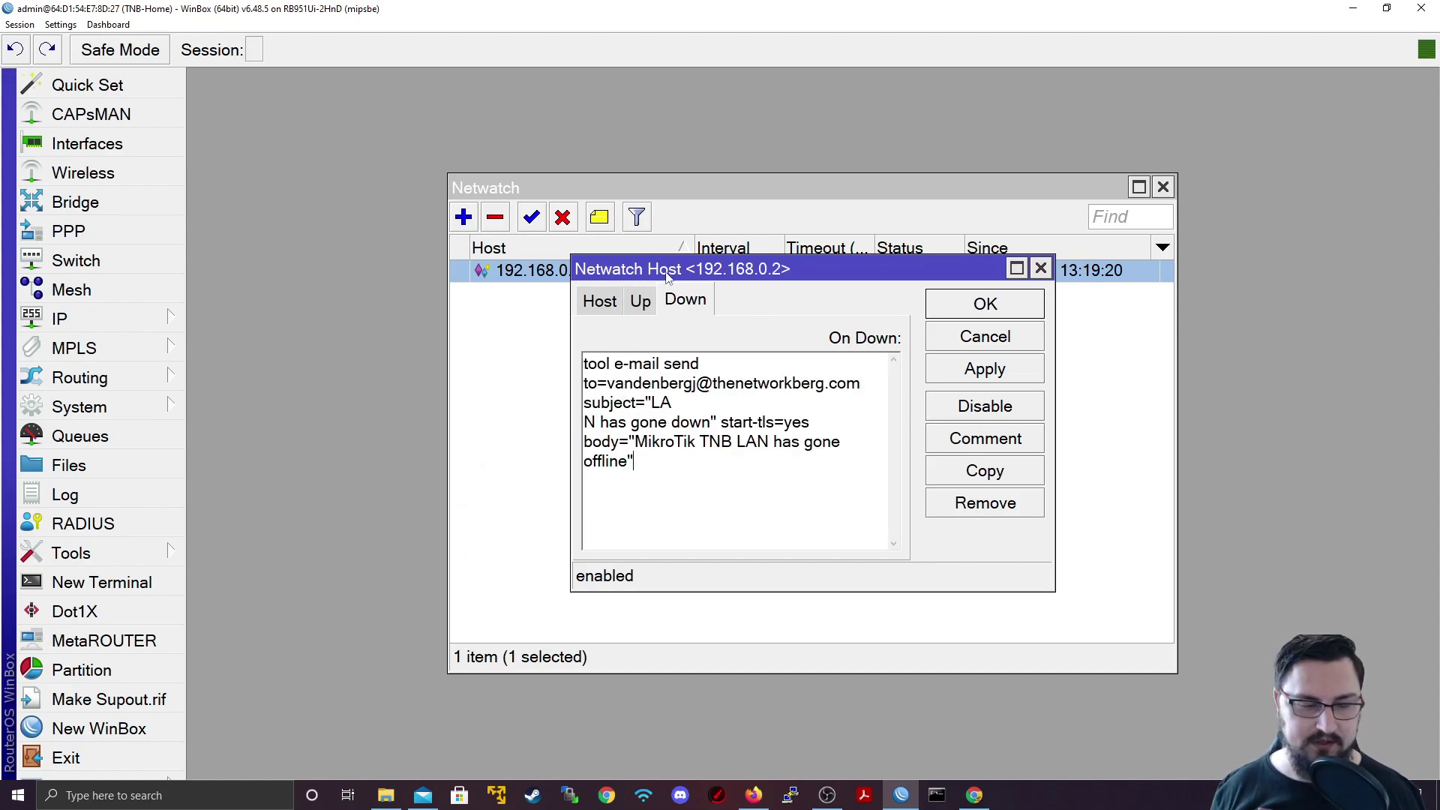
{"action": "left_click_drag", "start_coordinate": [656, 467], "coordinate": [534, 353]}
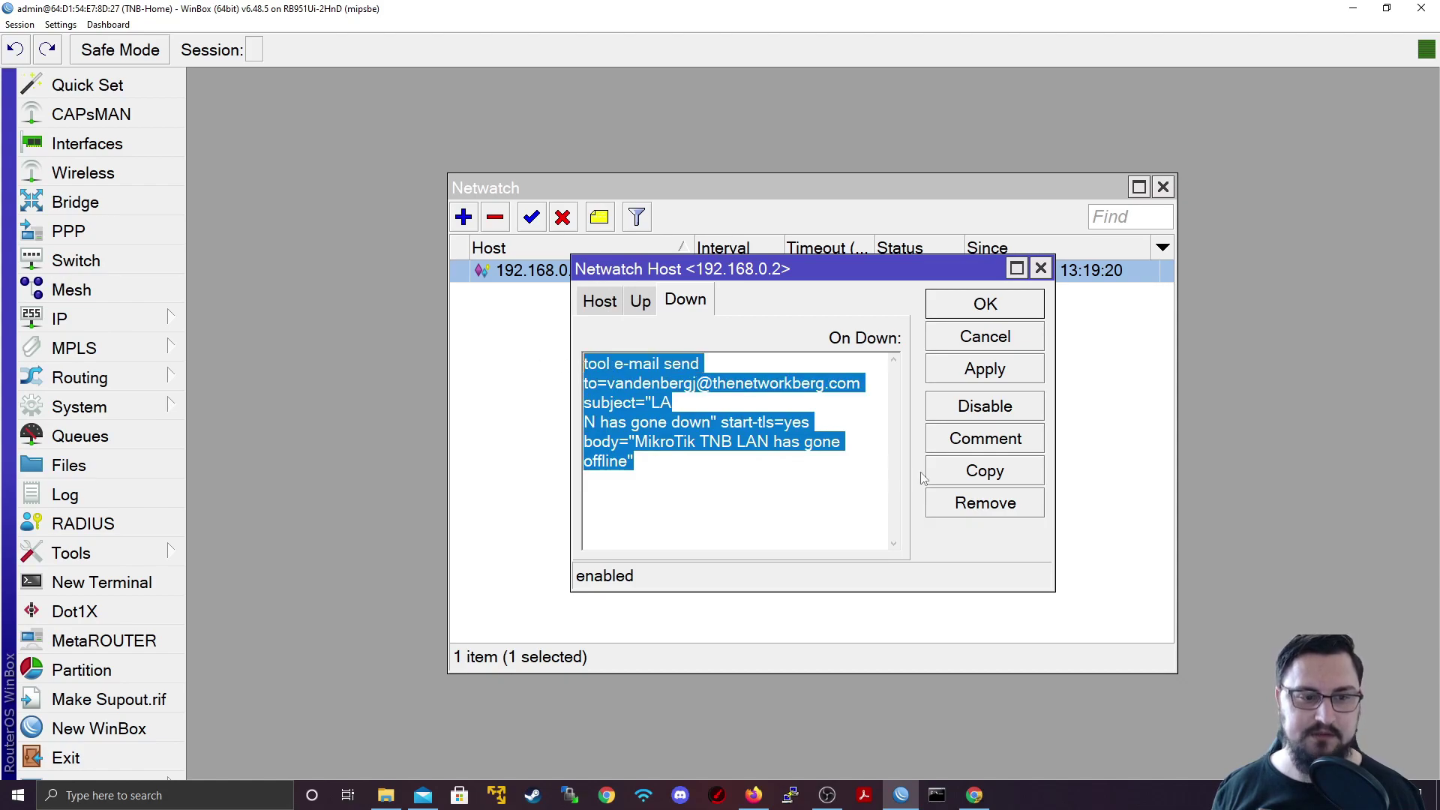
{"action": "left_click", "coordinate": [980, 389]}
{"action": "left_click", "coordinate": [972, 308]}
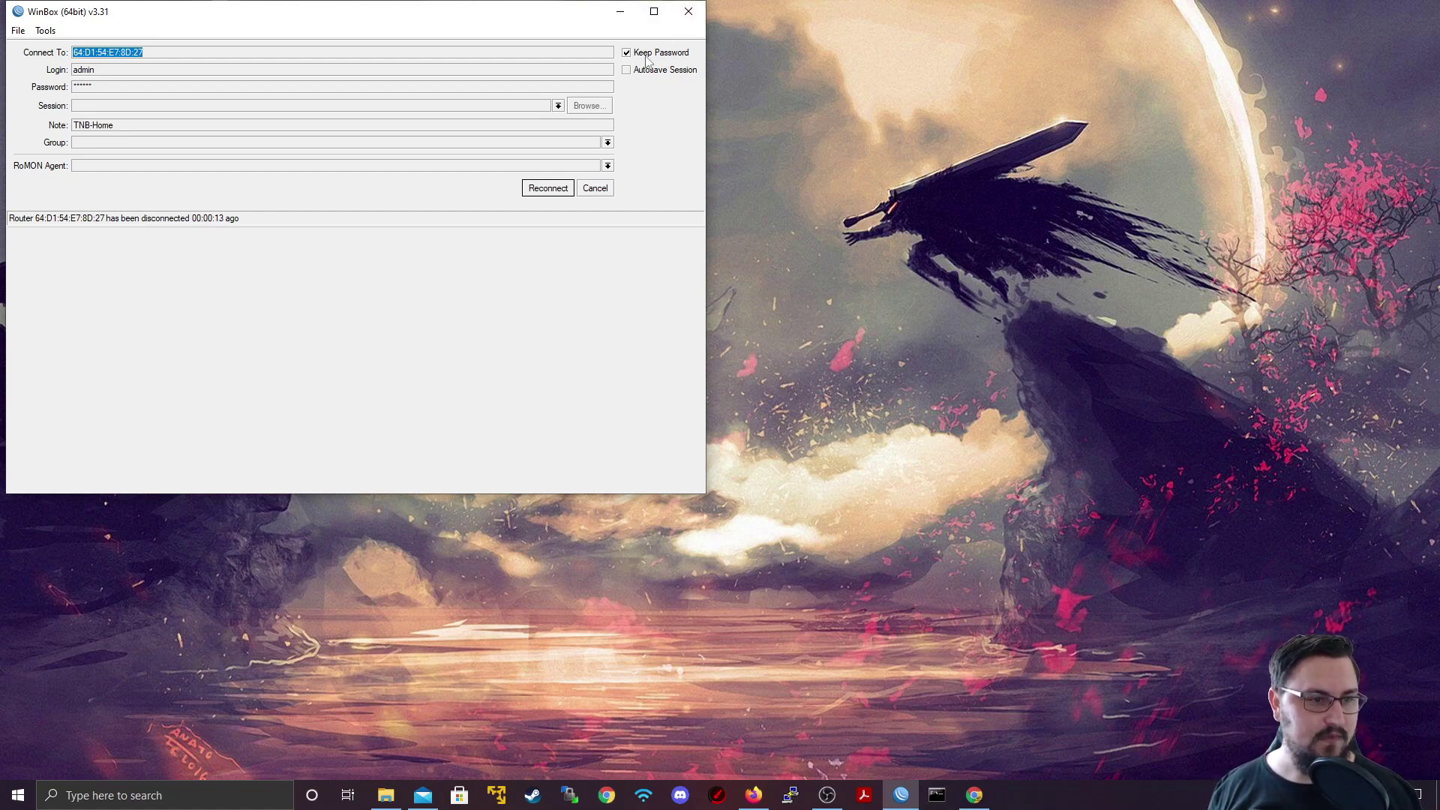
Step: Reconnect WinBox to TNB-Home, then bring up the Mail inbox and shift it left
{"action": "left_click", "coordinate": [548, 188]}
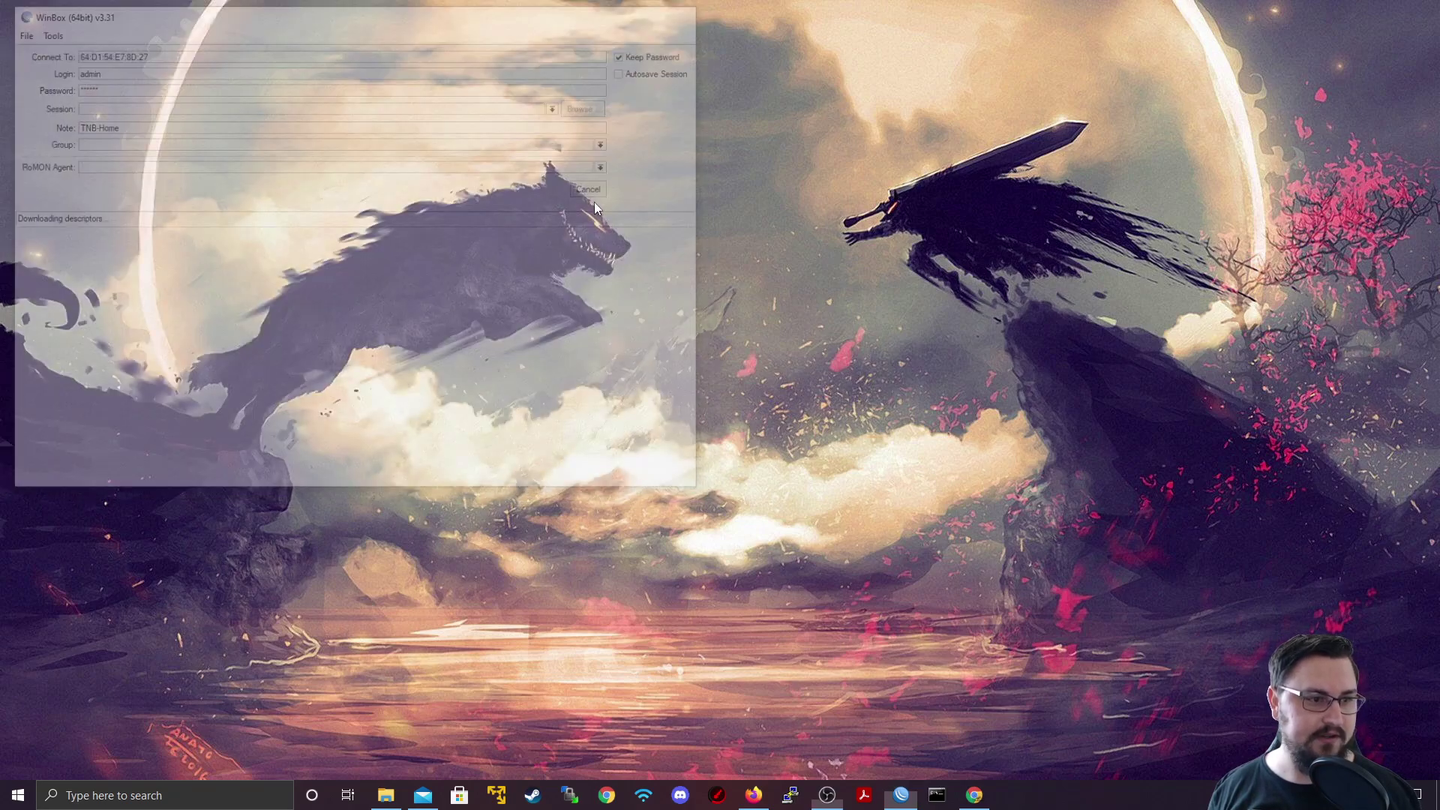
{"action": "left_click", "coordinate": [423, 795]}
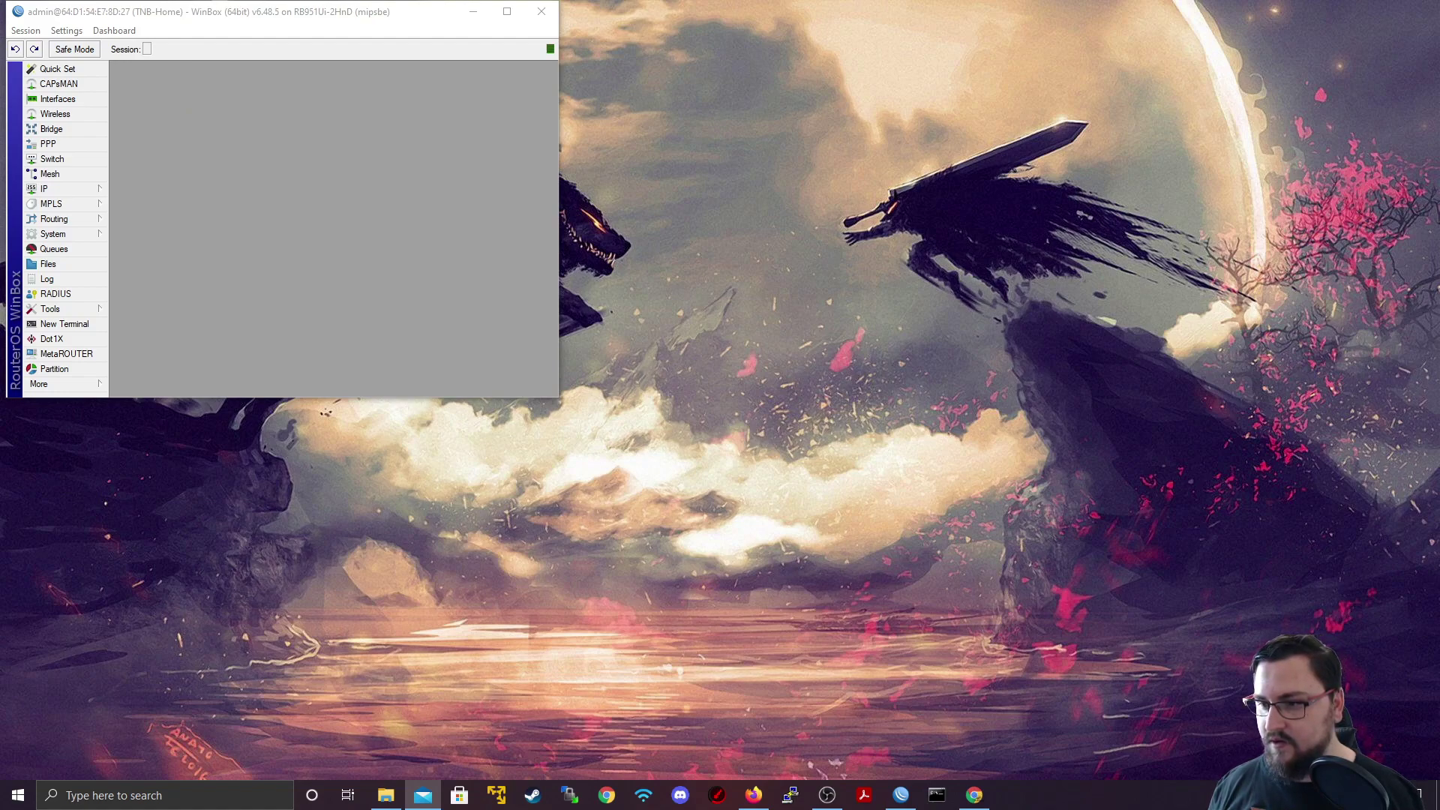
{"action": "left_click_drag", "start_coordinate": [1183, 247], "coordinate": [920, 249]}
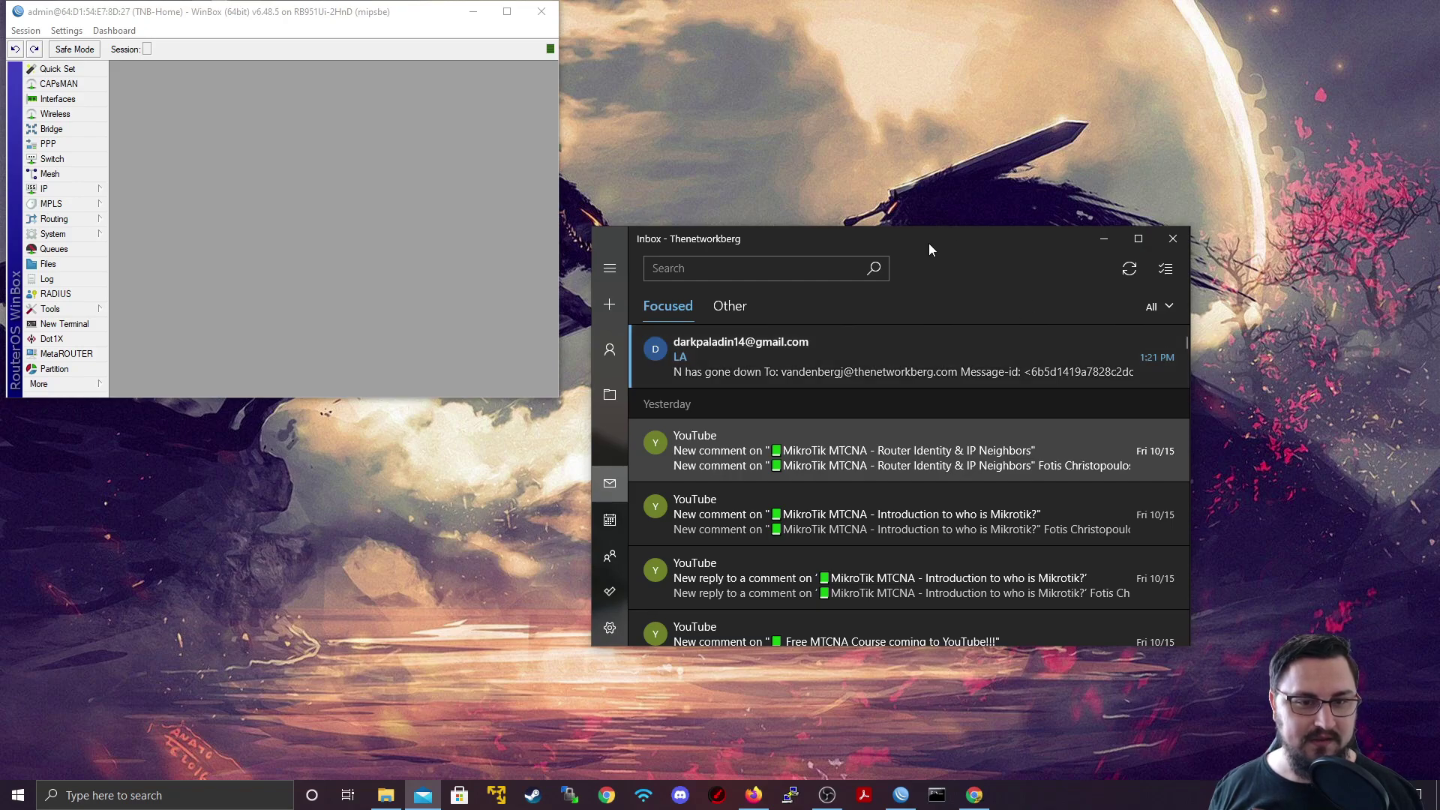
Step: Minimize the Mail window after reading the alert titled LA
{"action": "key", "text": "super+Down"}
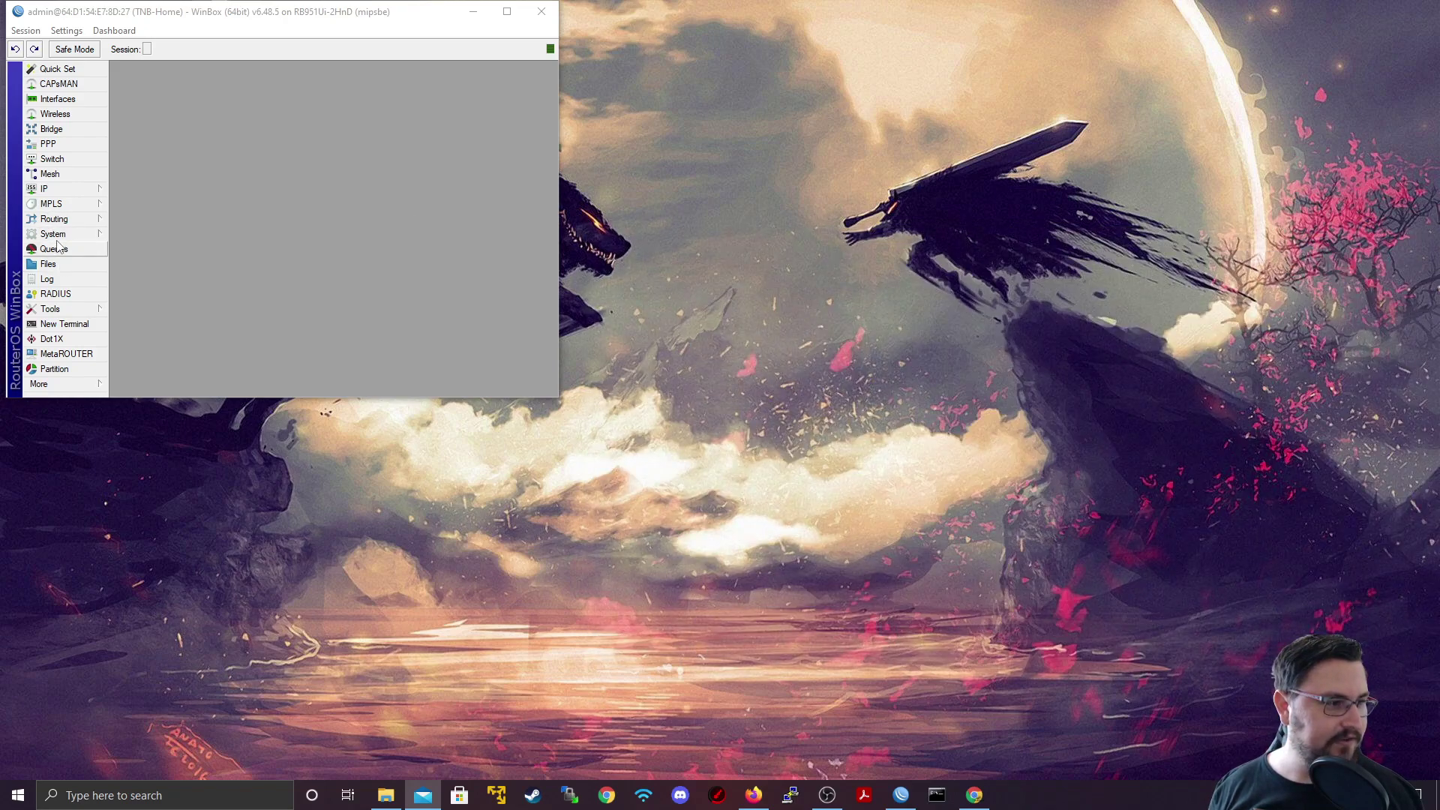
Step: Open the Netwatch host 192.168.0.2 and show its Down tab script
{"action": "left_click", "coordinate": [52, 234]}
{"action": "left_click", "coordinate": [57, 222]}
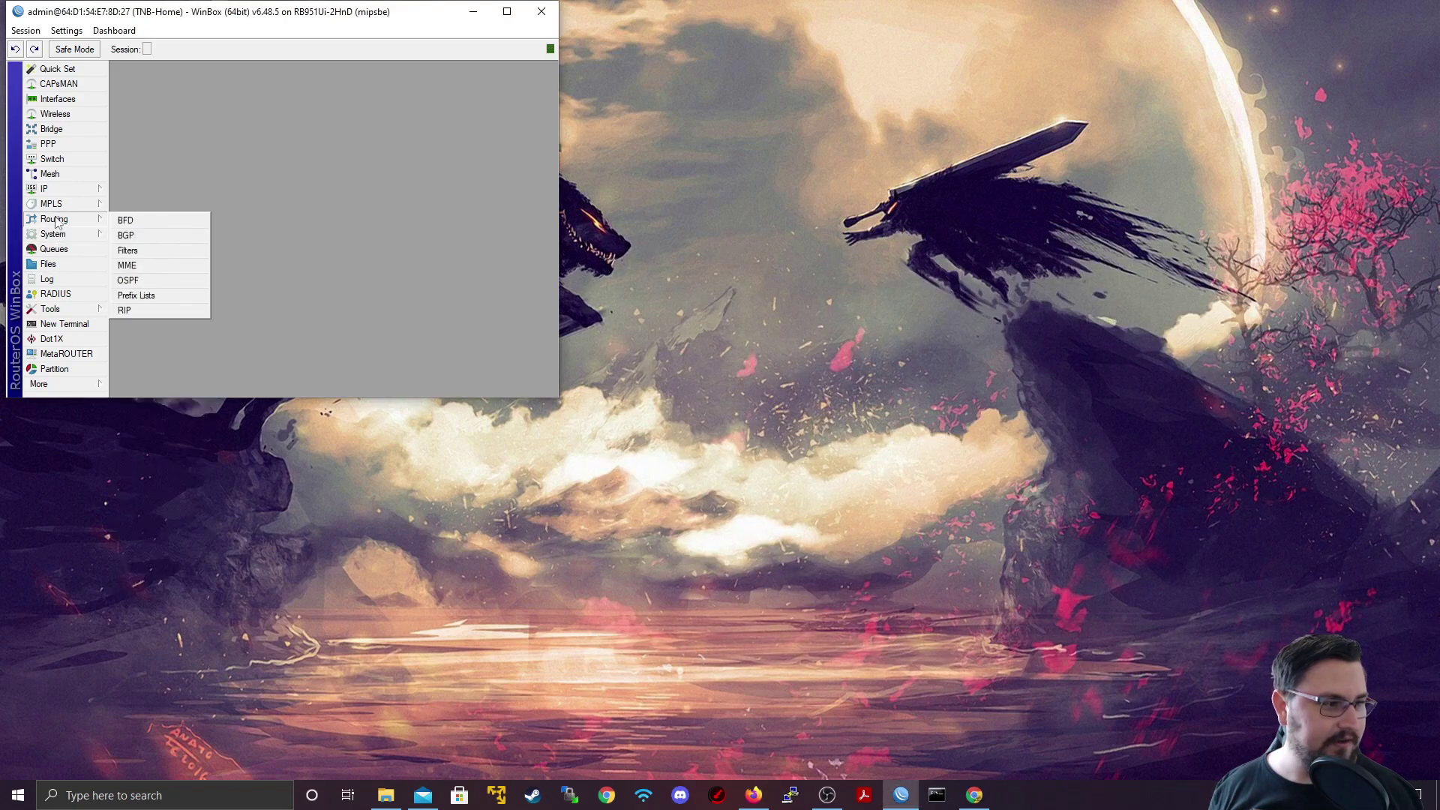
{"action": "left_click", "coordinate": [51, 309]}
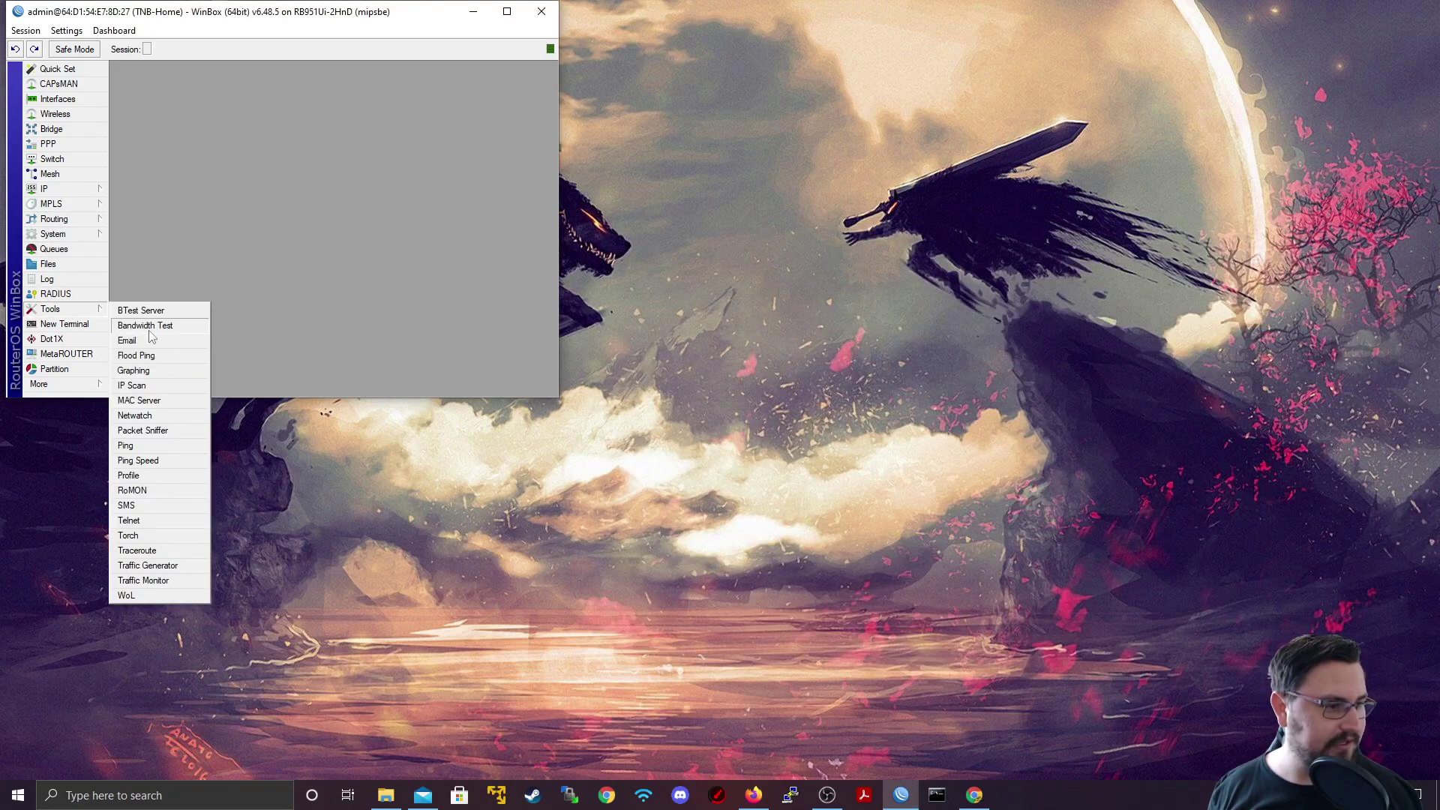
{"action": "left_click", "coordinate": [141, 416]}
{"action": "double_click", "coordinate": [232, 158]}
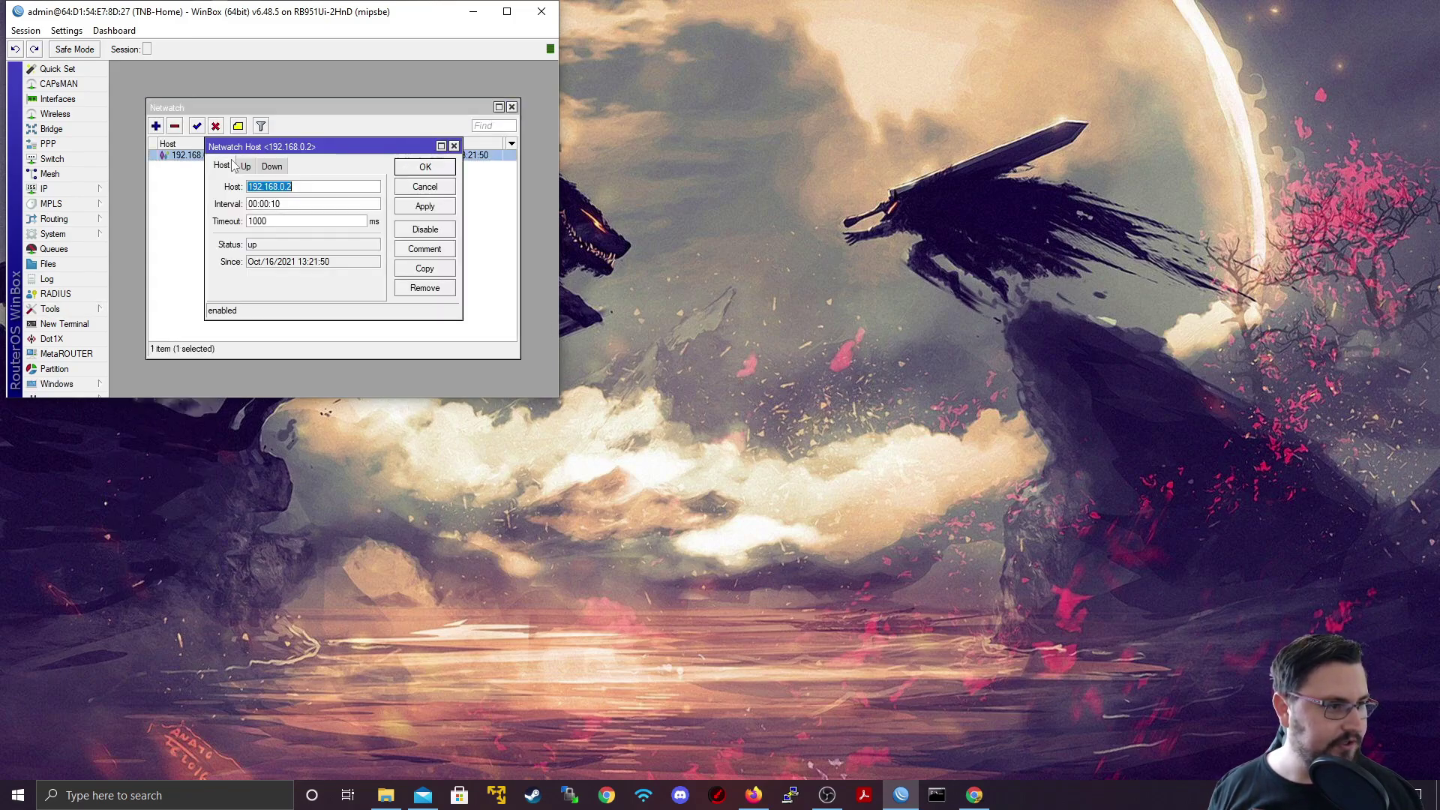
{"action": "left_click", "coordinate": [272, 166]}
Step: Delete the line break after LA so the subject reads 'LAN has gone down', then save
{"action": "left_click", "coordinate": [272, 223]}
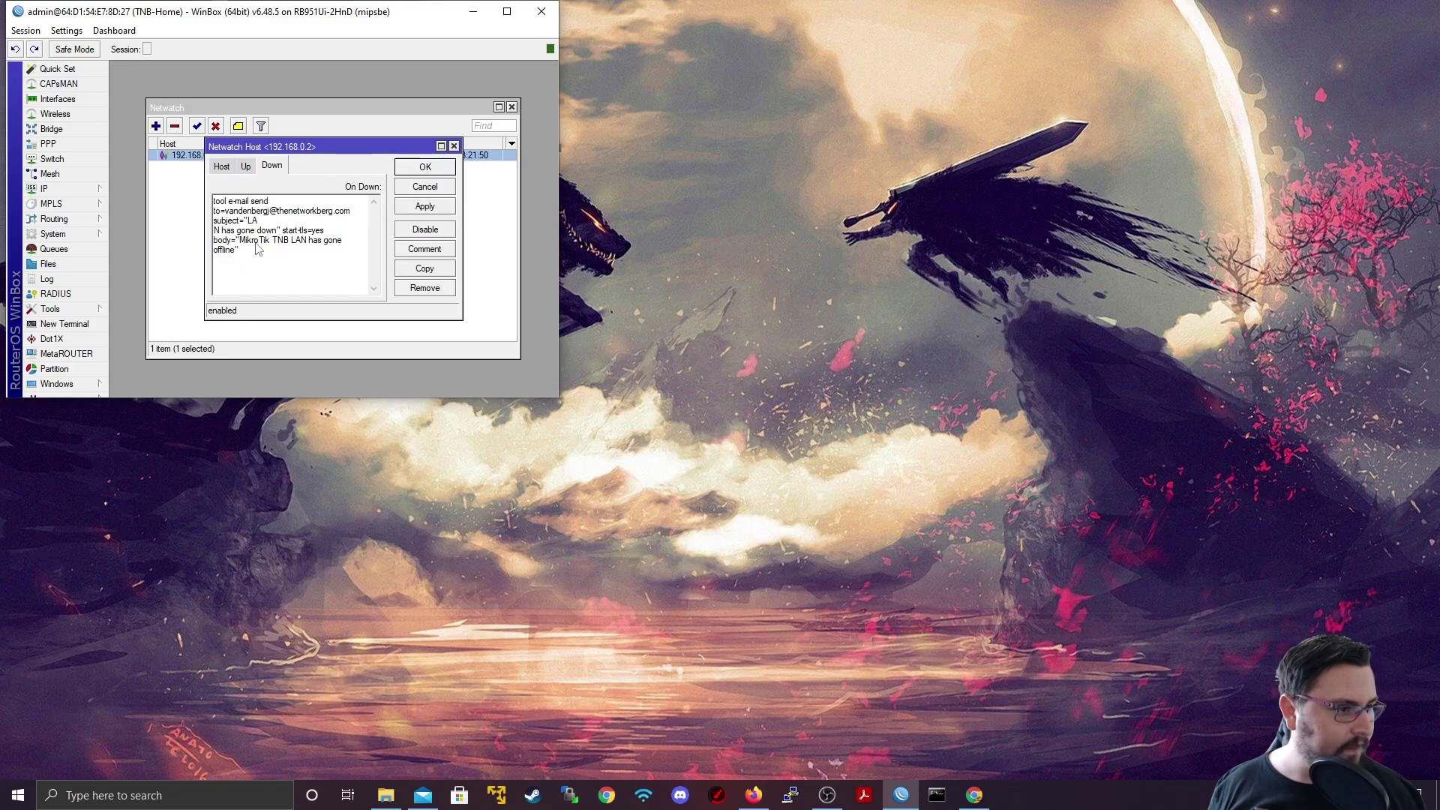
{"action": "left_click_drag", "start_coordinate": [248, 242], "coordinate": [295, 229]}
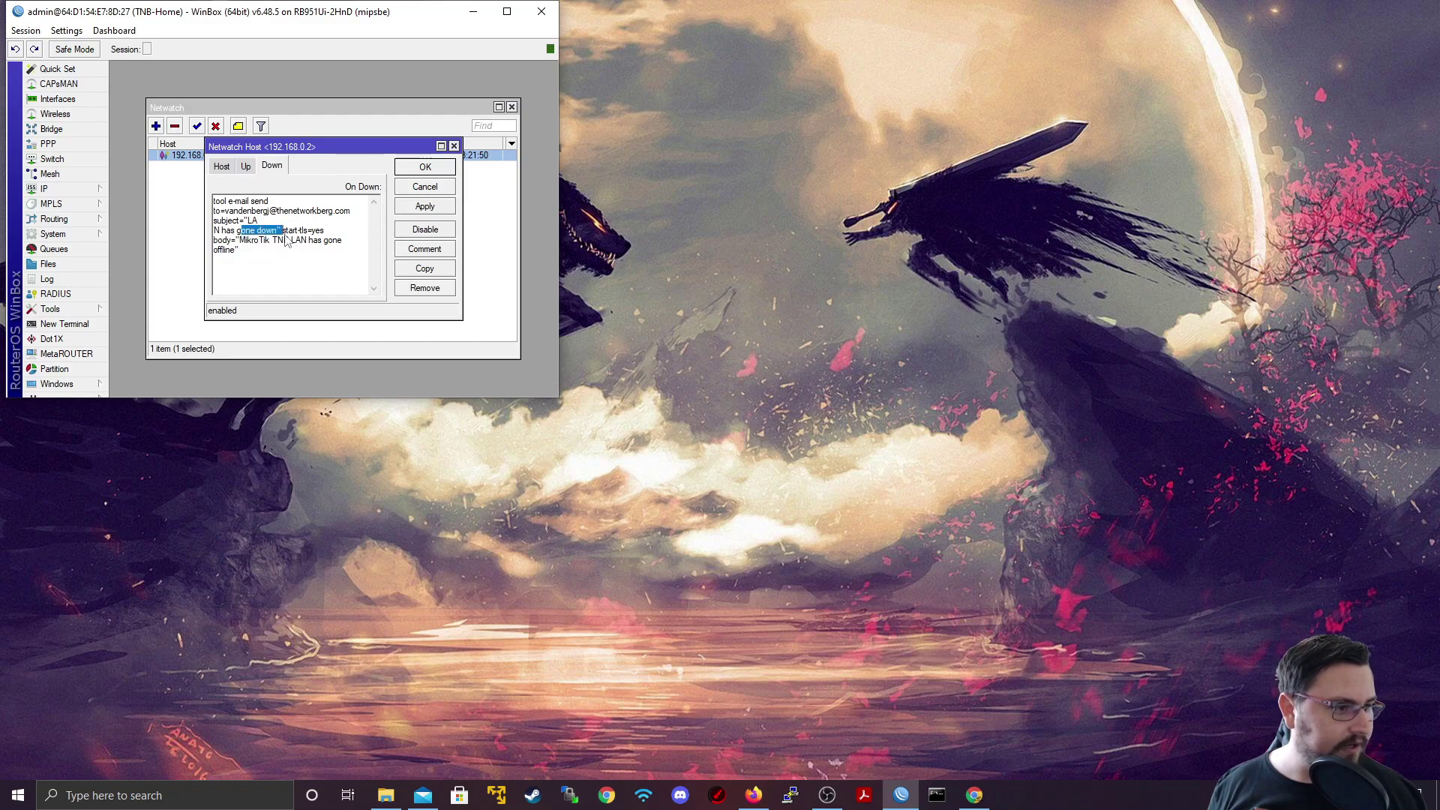
{"action": "left_click", "coordinate": [253, 248]}
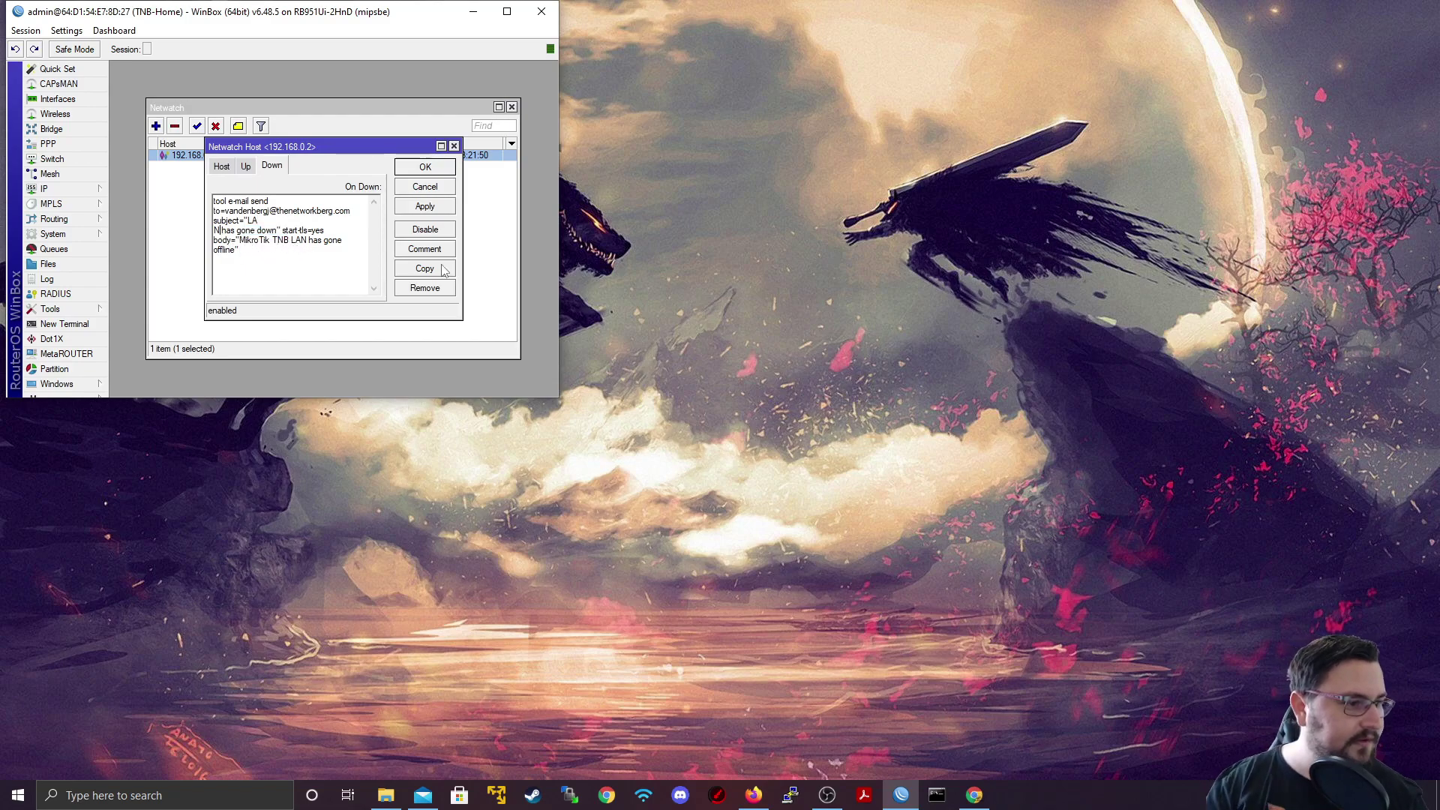
{"action": "key", "text": "Delete"}
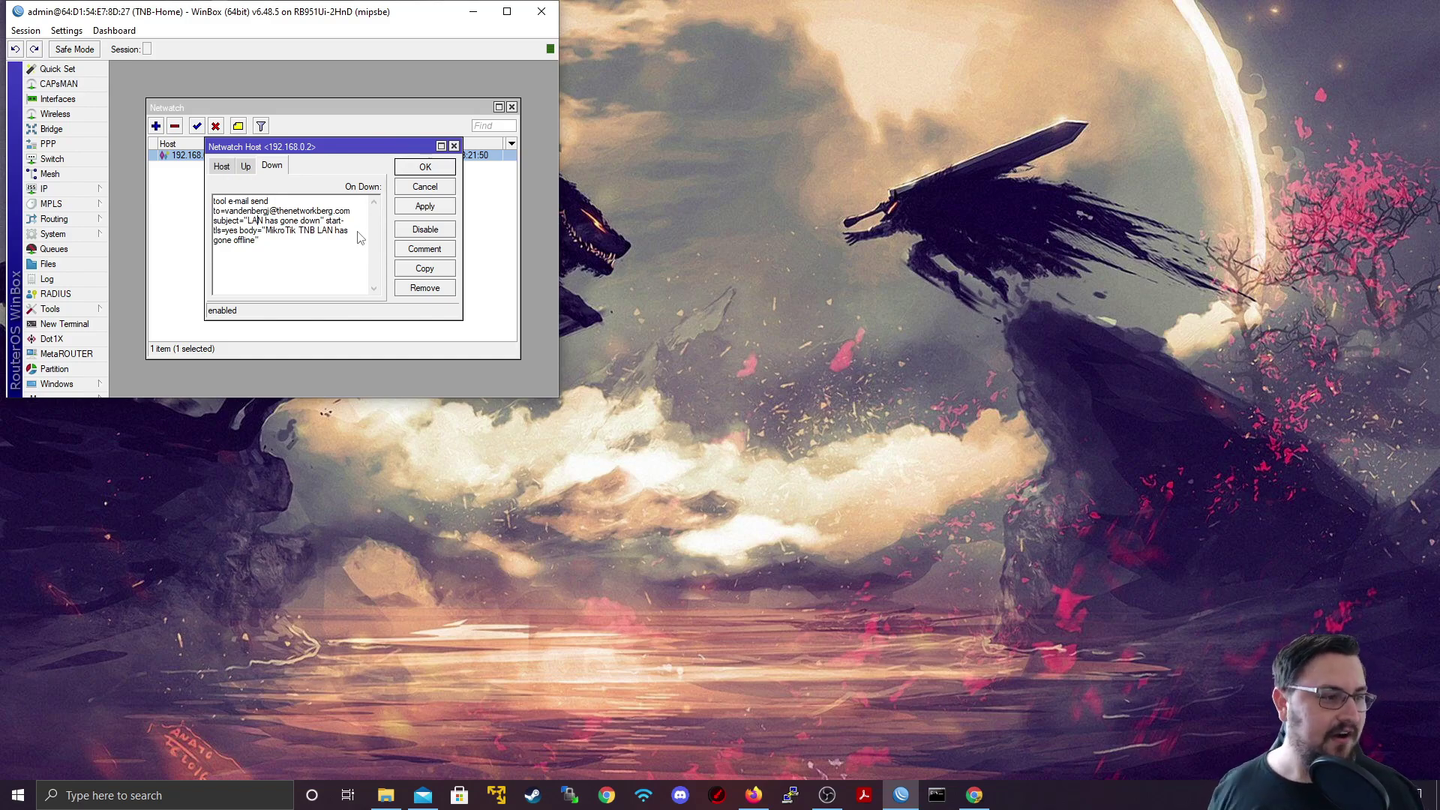
{"action": "left_click_drag", "start_coordinate": [261, 240], "coordinate": [226, 211]}
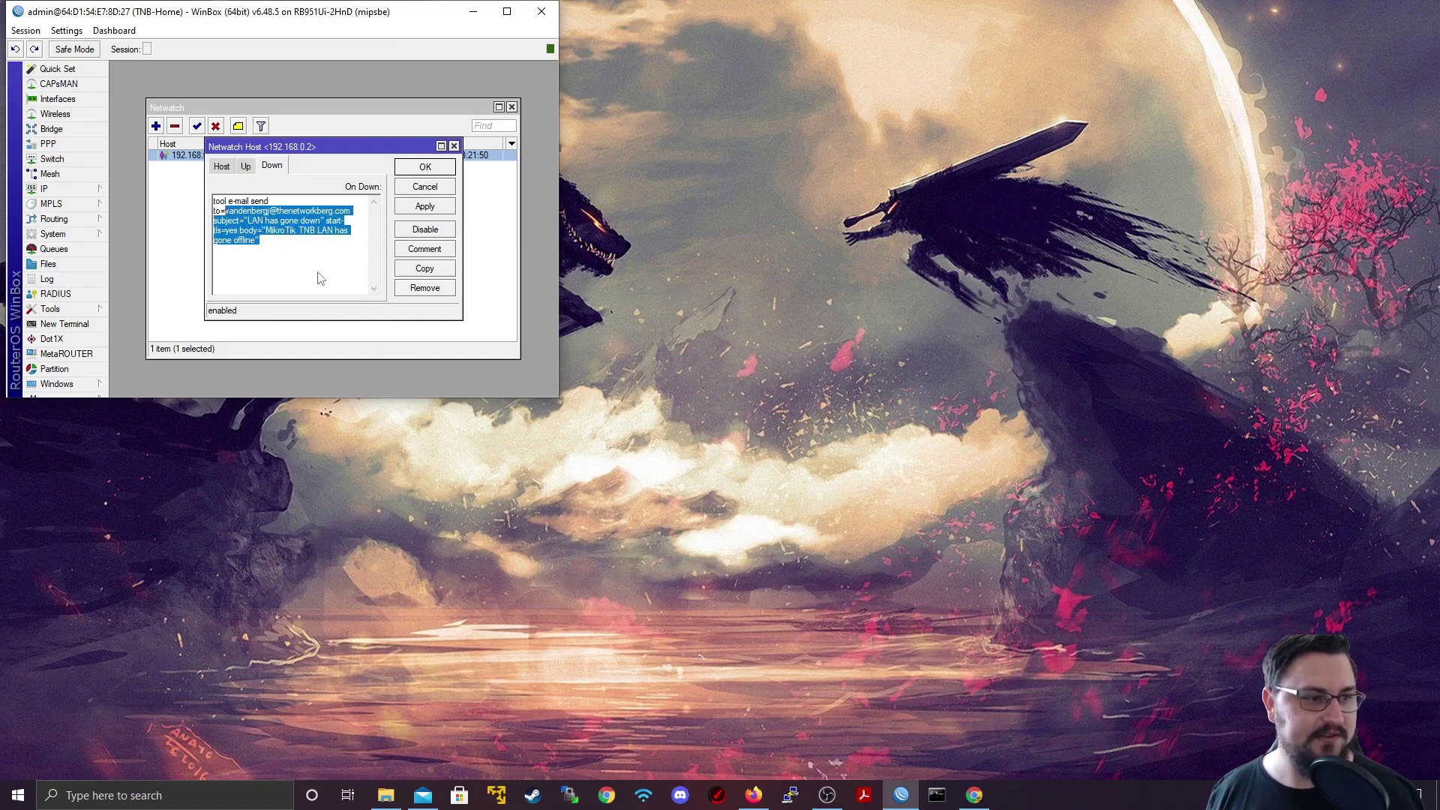
{"action": "left_click", "coordinate": [443, 213]}
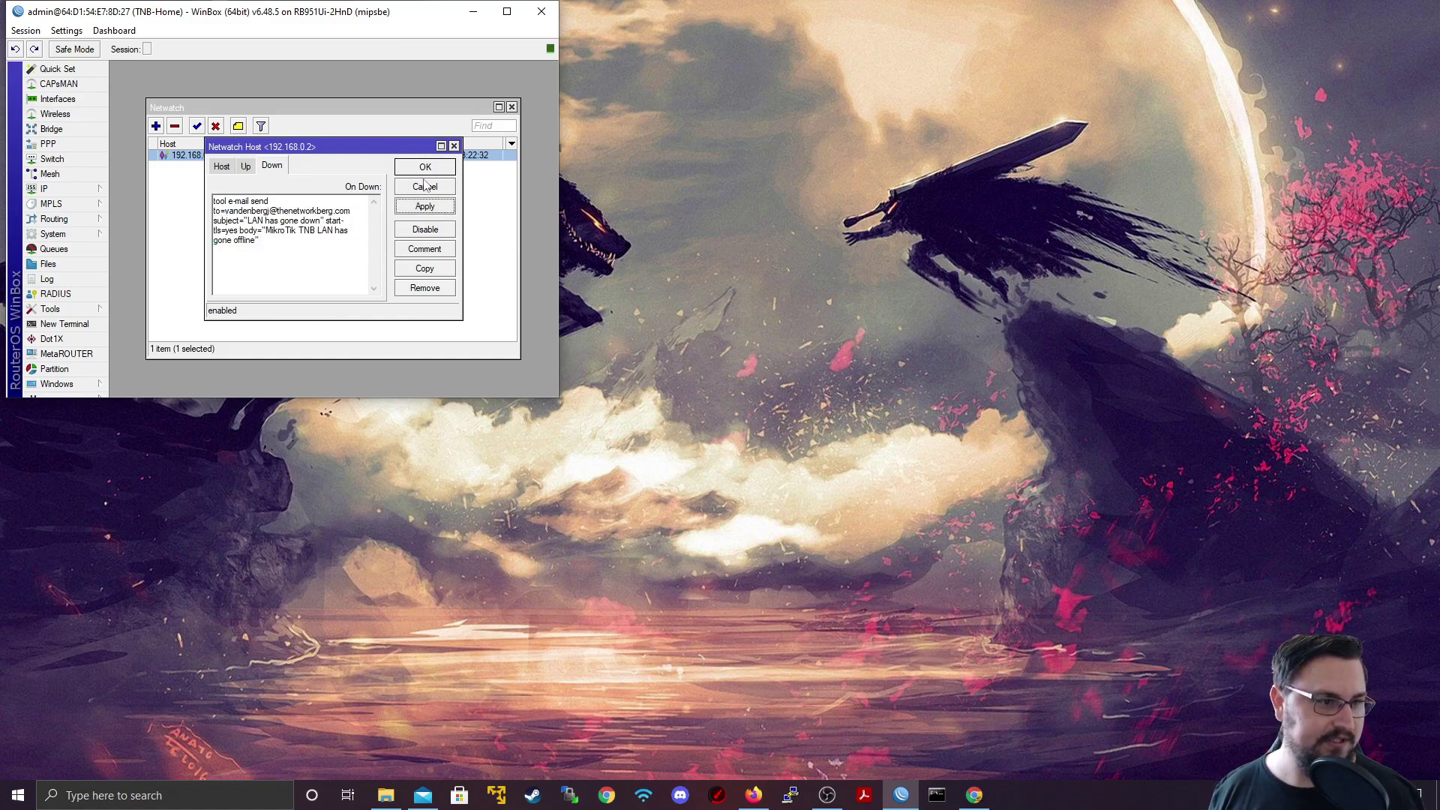
{"action": "left_click", "coordinate": [425, 166]}
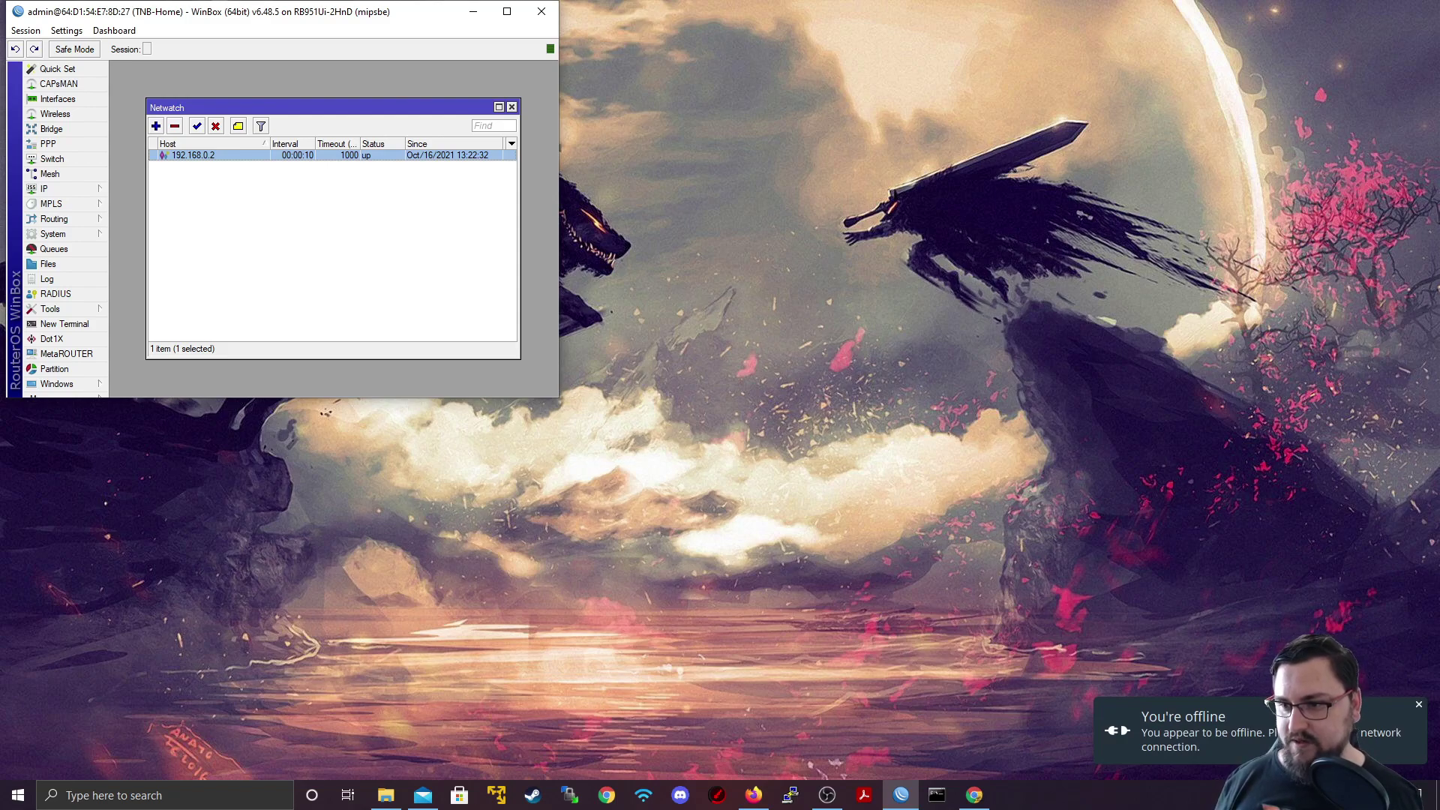
Step: Check the full 'LAN has gone down' alert, then move the Mail window to the other monitor
{"action": "left_click", "coordinate": [422, 795]}
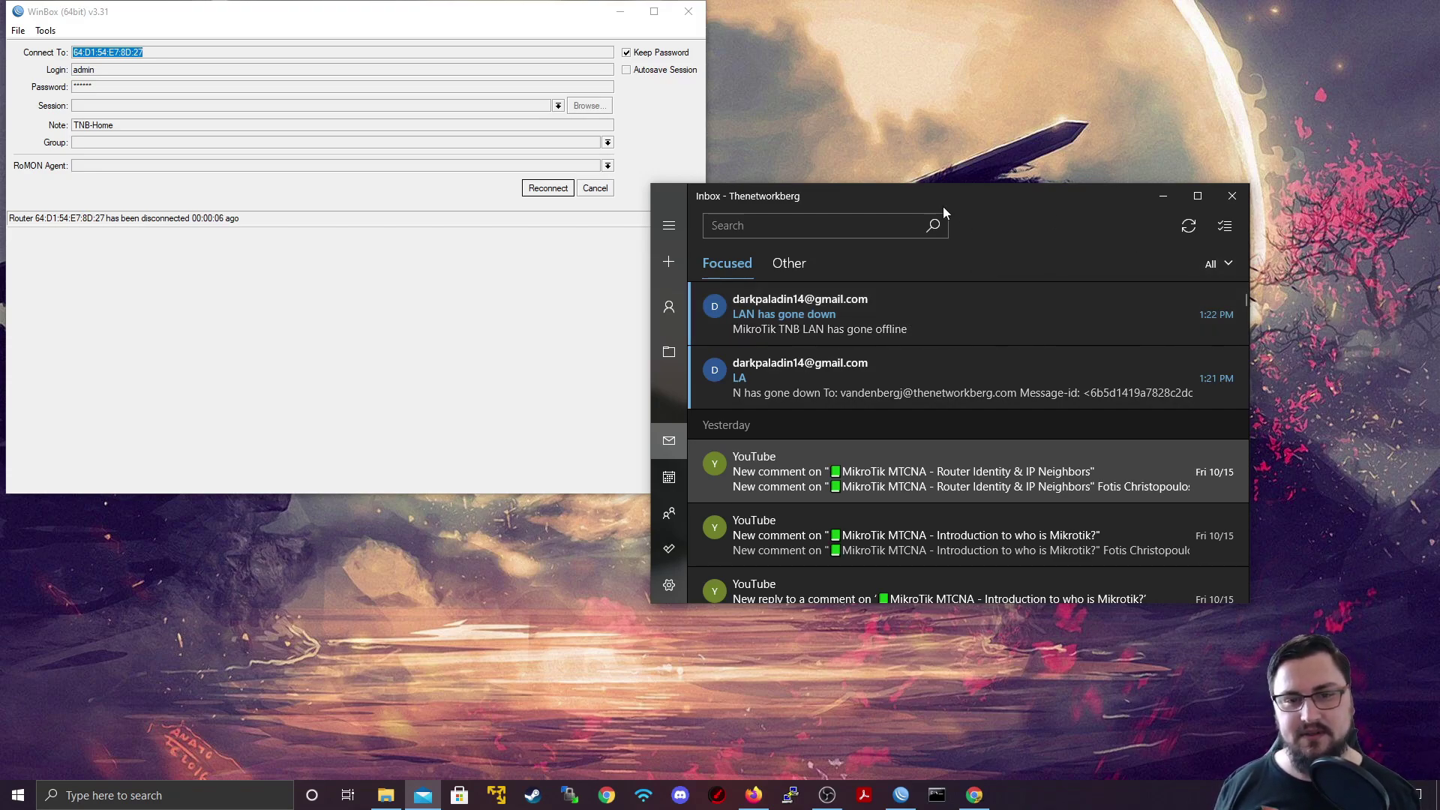
{"action": "left_click_drag", "start_coordinate": [973, 189], "coordinate": [1439, 188]}
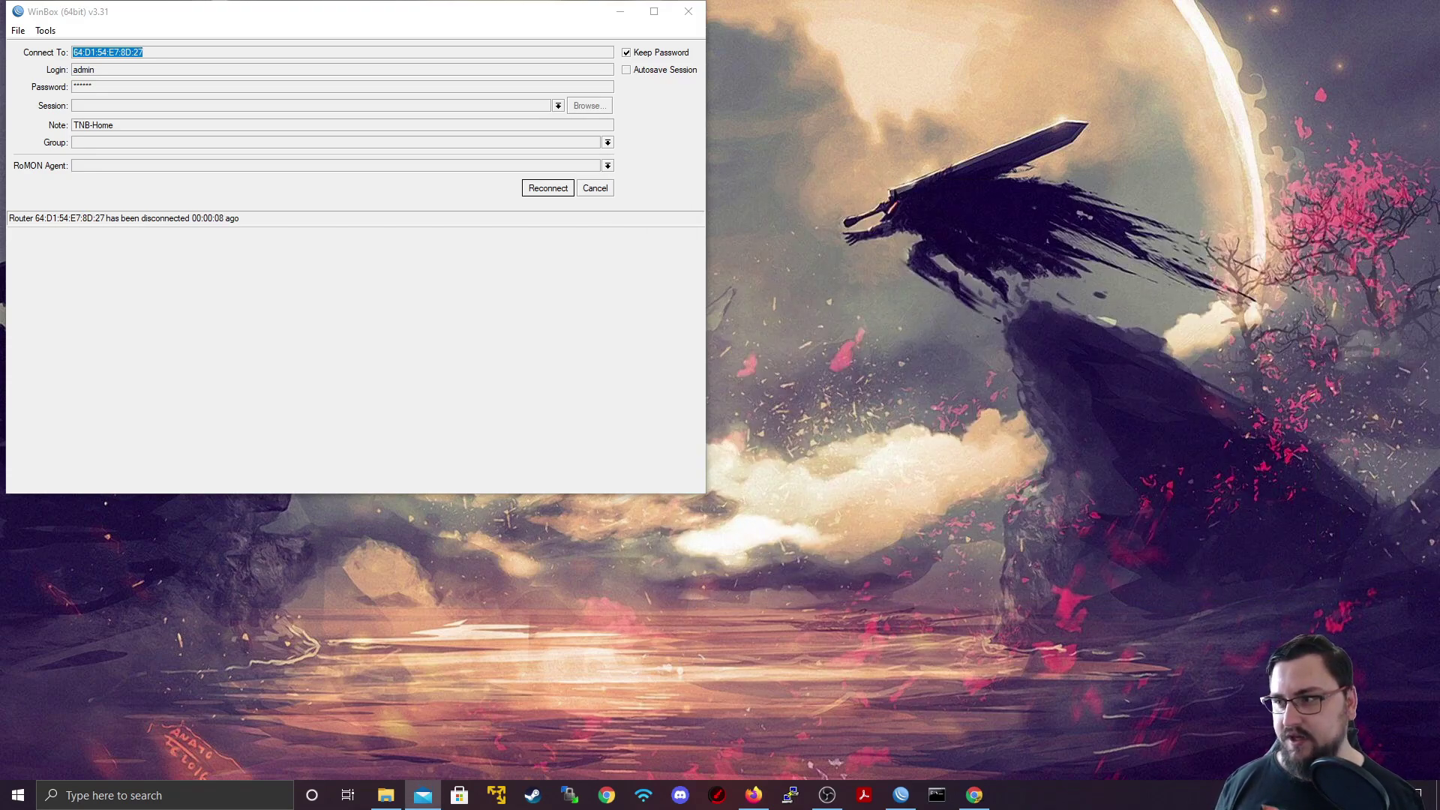
Step: Reconnect WinBox to the TNB-Home router
{"action": "left_click", "coordinate": [558, 191]}
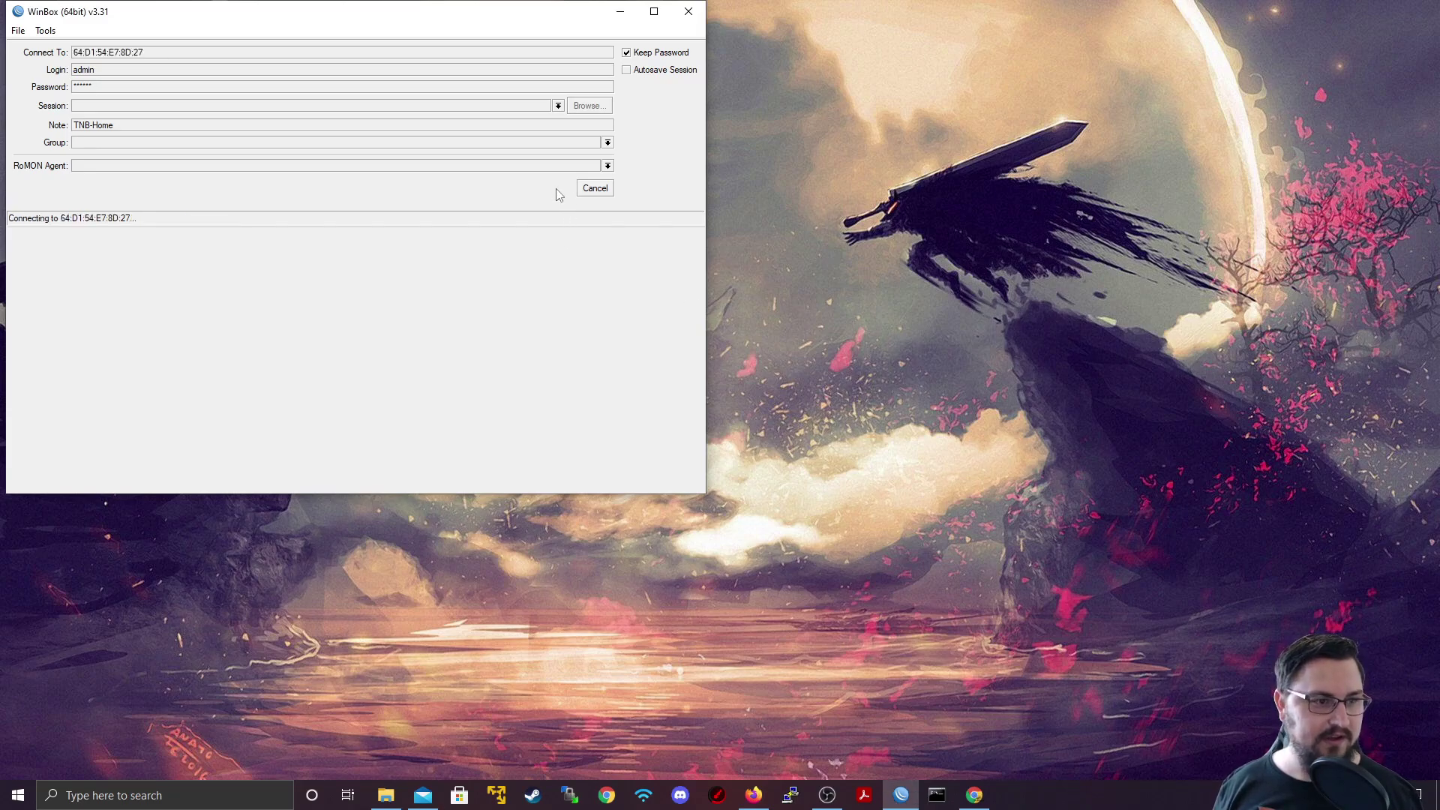